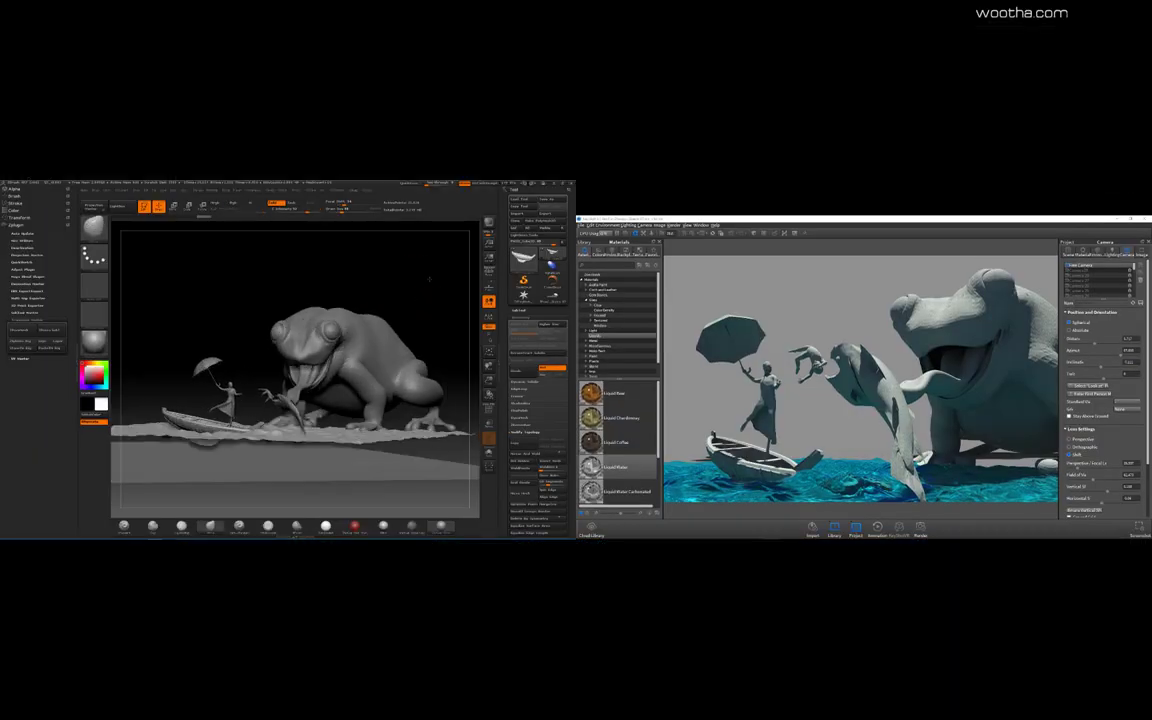
# - Append a cylinder subtool to the frog scene and select it for editing
pyautogui.moveTo(429, 280); pyautogui.dragTo(470, 282)
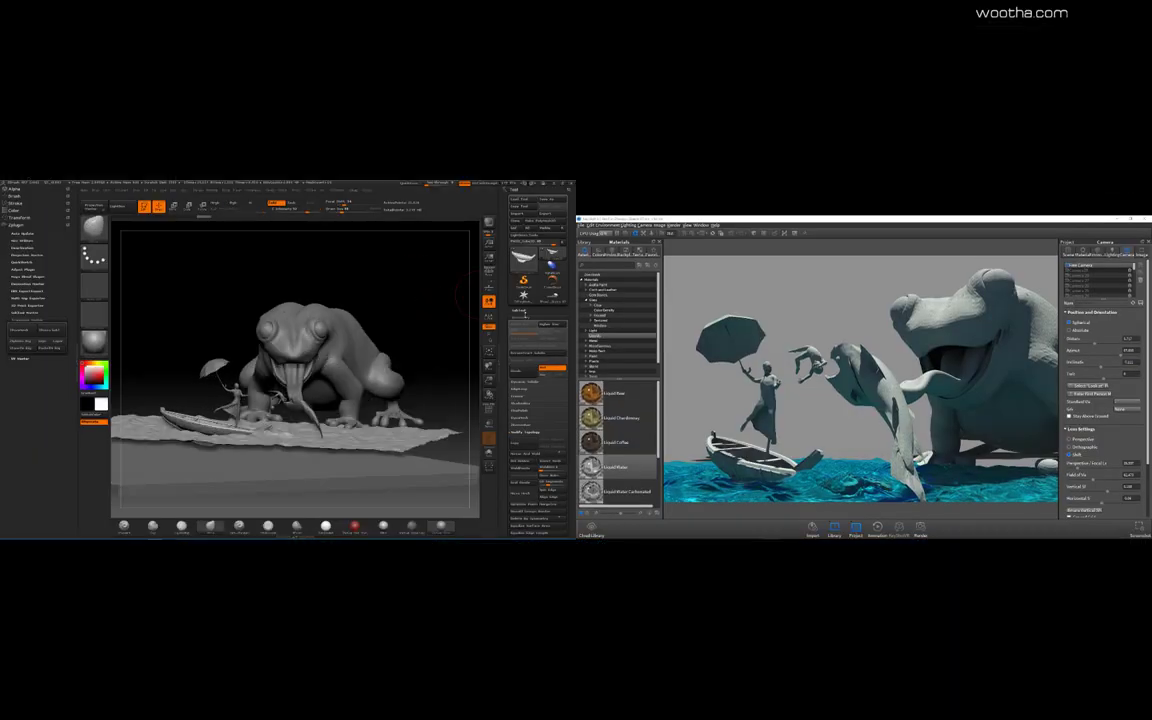
pyautogui.click(519, 311)
pyautogui.click(546, 450)
pyautogui.click(345, 430)
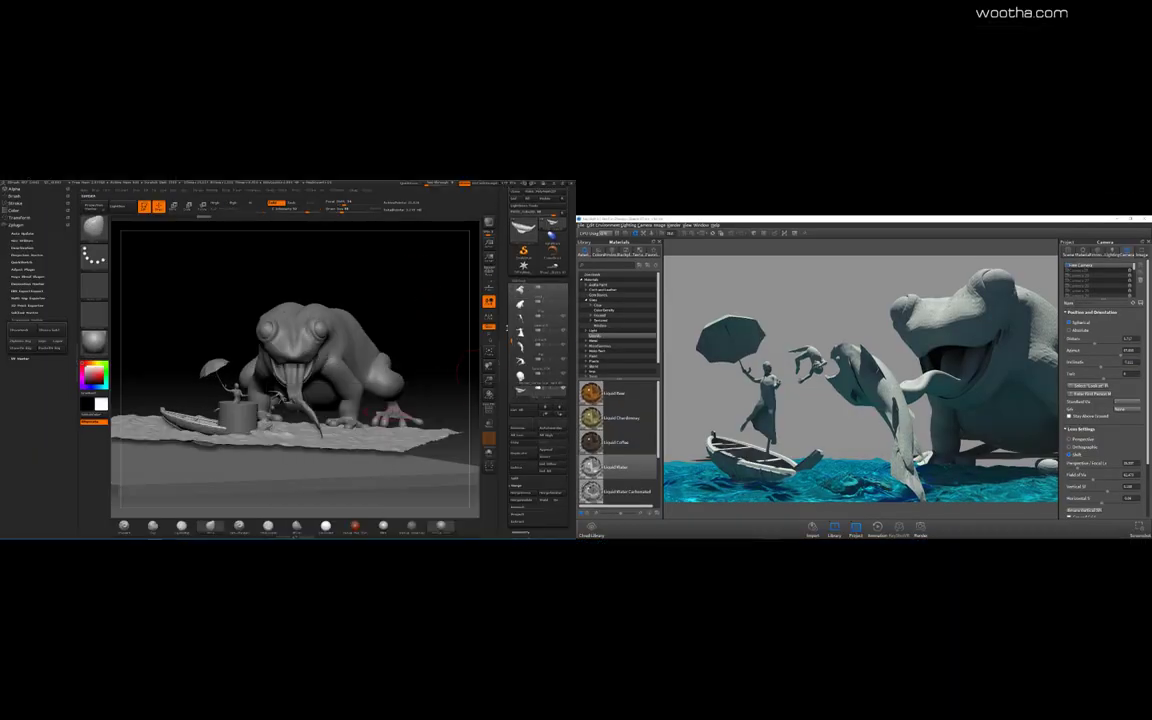
pyautogui.click(517, 394)
# - Scale the new cylinder down into a thin upright pole beside the woman in the boat
pyautogui.moveTo(511, 300); pyautogui.dragTo(420, 370)
pyautogui.press('e')
pyautogui.moveTo(235, 418); pyautogui.dragTo(232, 386)
pyautogui.press('w')
# - Taper the thin cylinder to a point with the Deformation controls and isolate it
pyautogui.moveTo(511, 530); pyautogui.dragTo(511, 442)
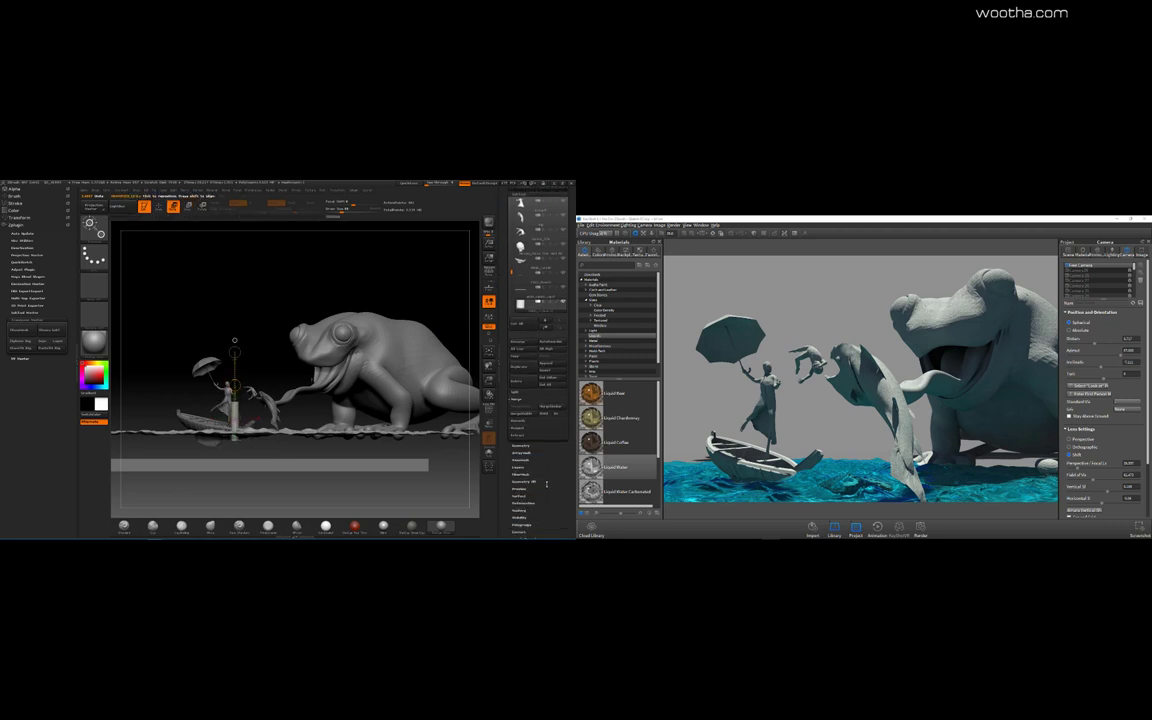
pyautogui.click(530, 502)
pyautogui.moveTo(560, 409); pyautogui.dragTo(558, 409)
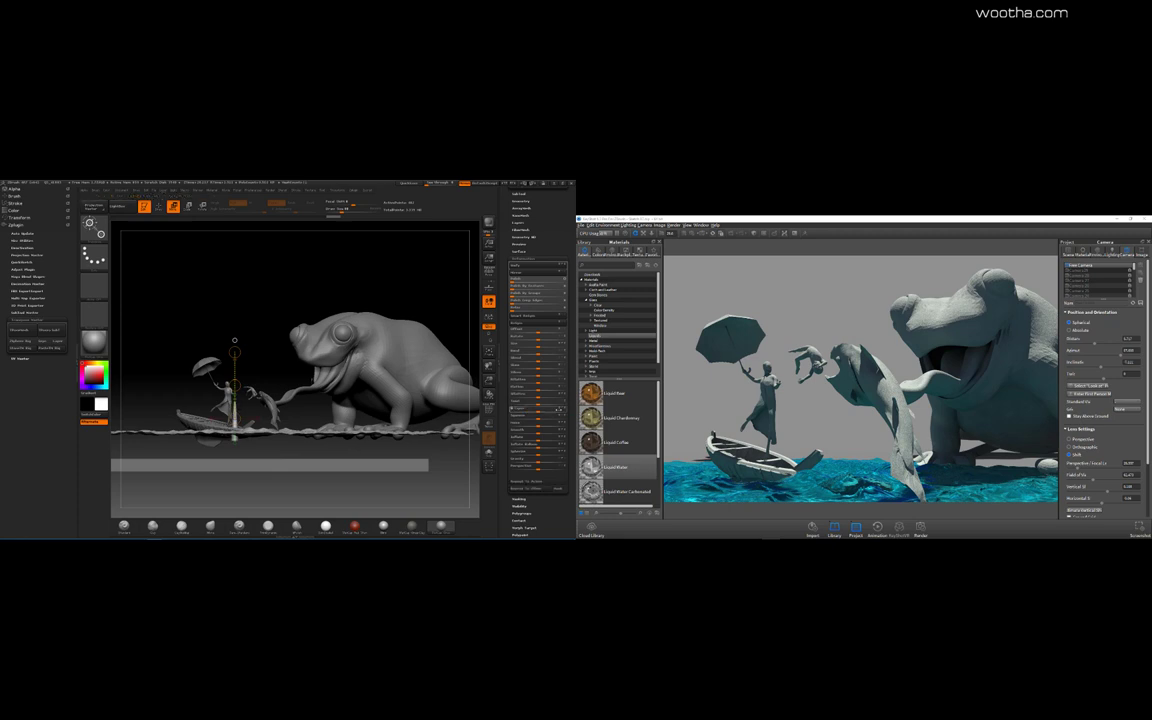
pyautogui.press('f')
pyautogui.click(489, 452)
pyautogui.press('q')
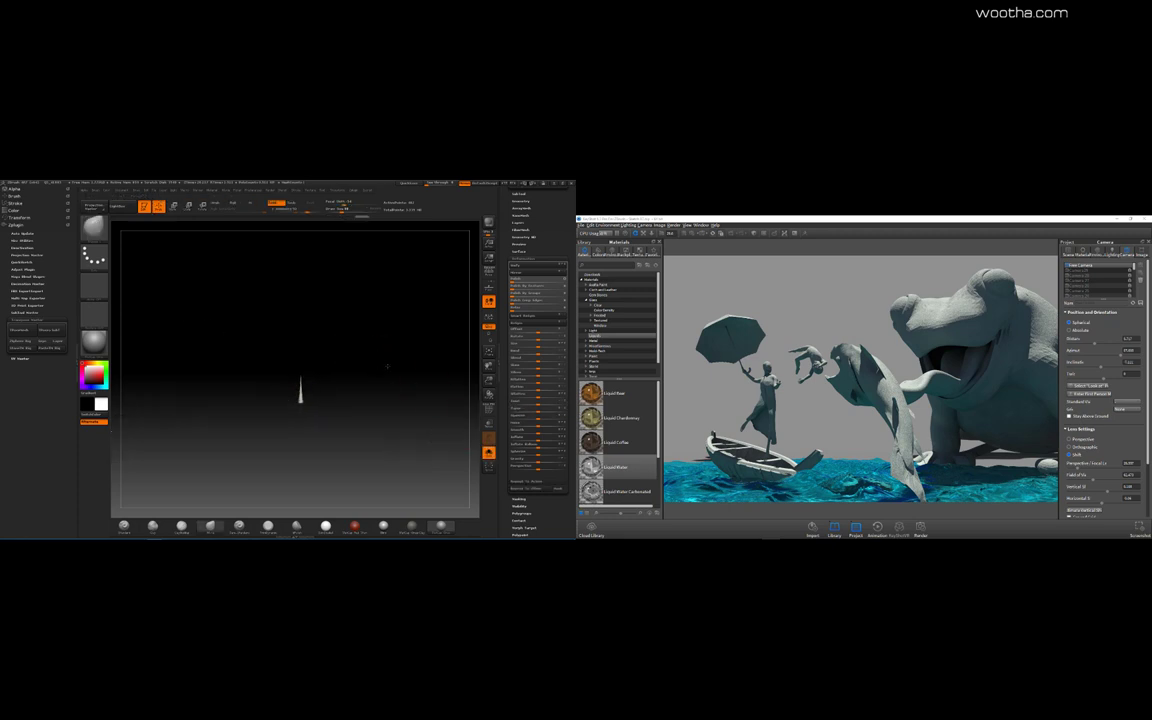
# - Stretch the tapered cylinder into a long slender fishing rod and tilt it beside the woman
pyautogui.press('w')
pyautogui.moveTo(385, 383)
pyautogui.mouseDown()
pyautogui.moveTo(366, 350)
pyautogui.moveTo(378, 365)
pyautogui.moveTo(412, 368)
pyautogui.moveTo(400, 350)
pyautogui.moveTo(332, 364)
pyautogui.mouseUp()
pyautogui.click(489, 452)
pyautogui.press('f')
pyautogui.press('r')
pyautogui.moveTo(315, 482); pyautogui.dragTo(265, 468)
pyautogui.press('w')
pyautogui.moveTo(302, 350); pyautogui.dragTo(308, 348)
pyautogui.moveTo(400, 350); pyautogui.dragTo(360, 350)
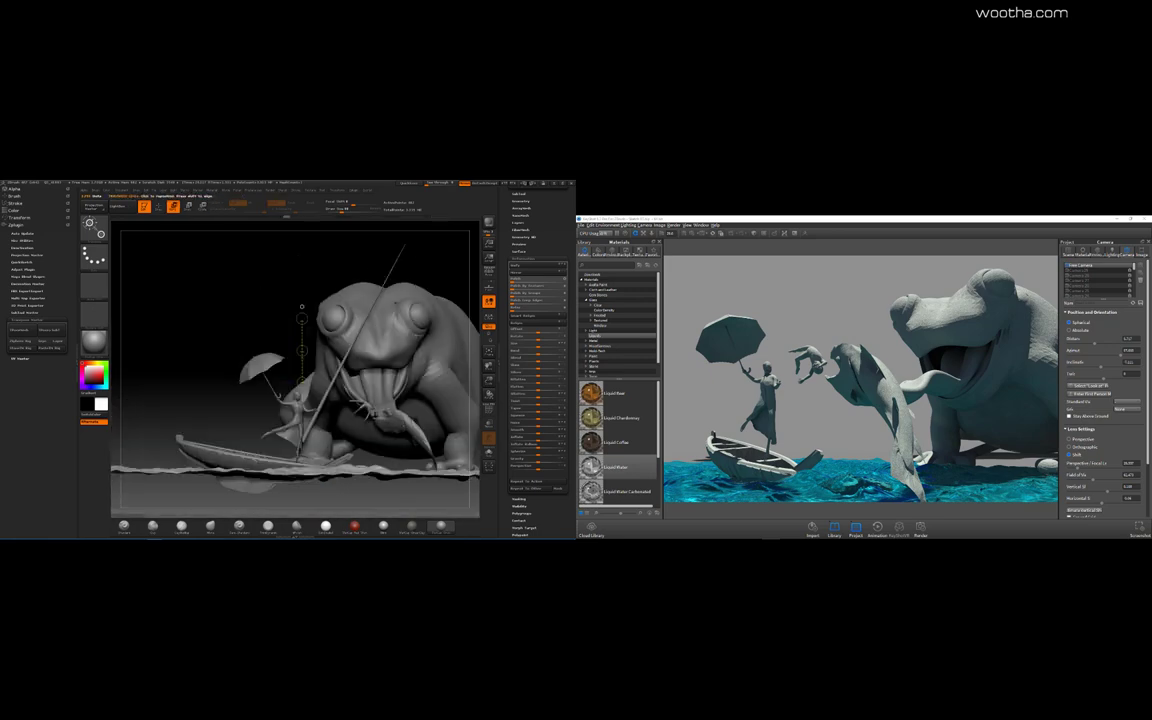
pyautogui.moveTo(210, 300); pyautogui.dragTo(225, 400)
pyautogui.moveTo(355, 281); pyautogui.dragTo(343, 316)
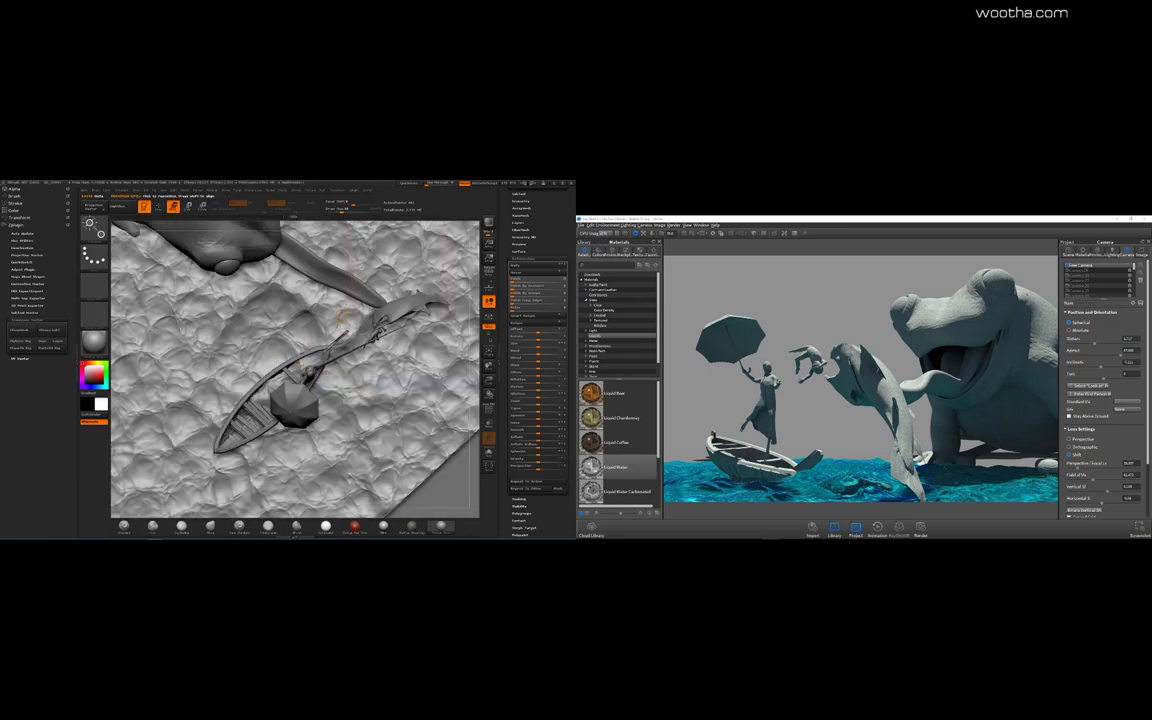
# - Isolate the rod and examine its thick end and mesh wireframe, then show the whole scene again
pyautogui.click(489, 452)
pyautogui.keyDown('alt'); pyautogui.moveTo(450, 290); pyautogui.dragTo(402, 377); pyautogui.keyUp('alt')
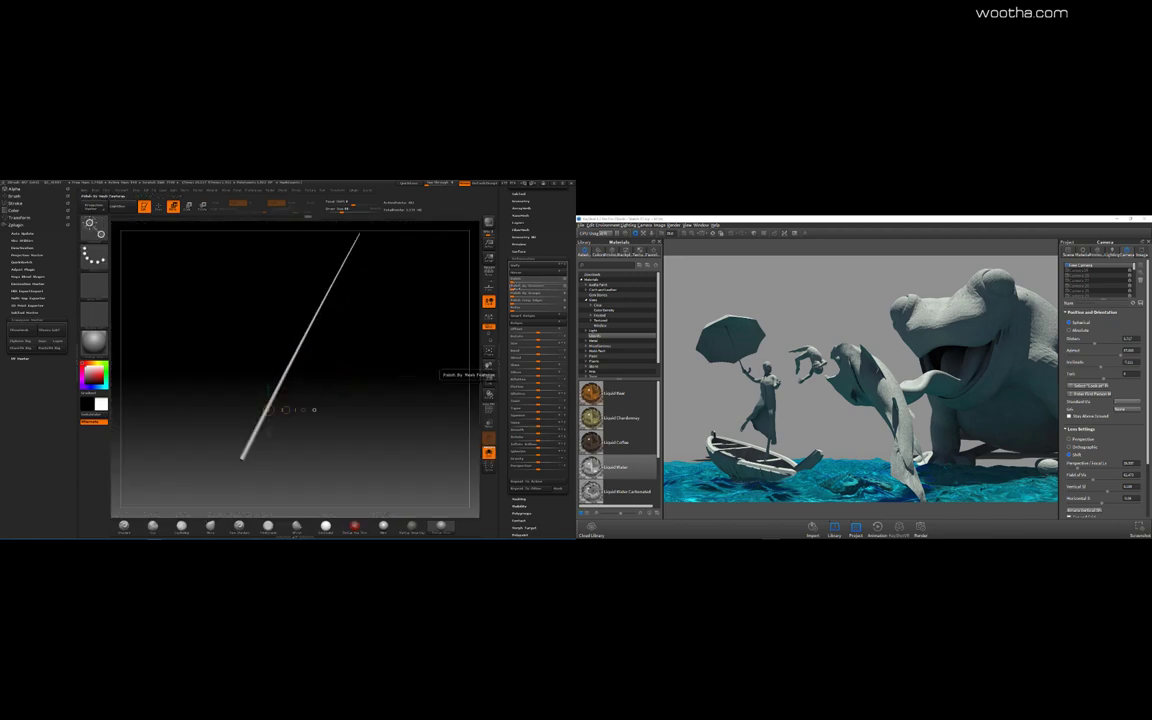
pyautogui.press('q')
pyautogui.keyDown('alt'); pyautogui.moveTo(405, 328); pyautogui.dragTo(404, 370); pyautogui.keyUp('alt')
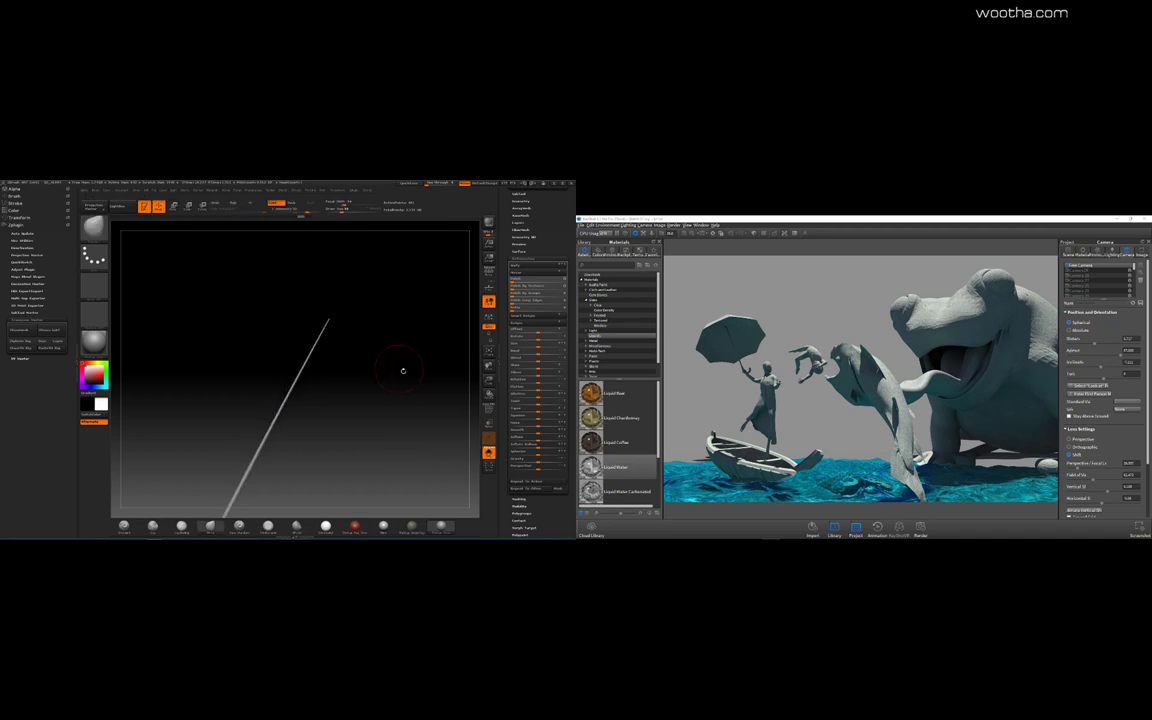
pyautogui.keyDown('ctrl'); pyautogui.keyDown('shift'); pyautogui.moveTo(351, 293); pyautogui.dragTo(319, 320); pyautogui.keyUp('shift'); pyautogui.keyUp('ctrl')
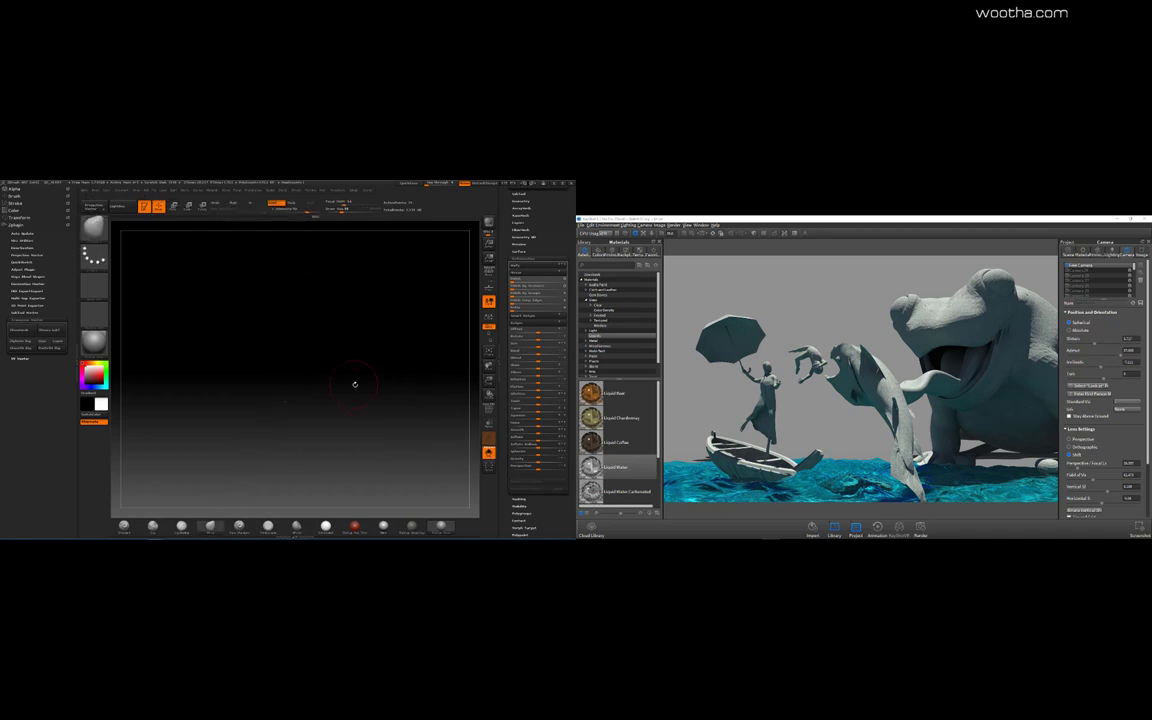
pyautogui.moveTo(414, 420); pyautogui.dragTo(284, 438)
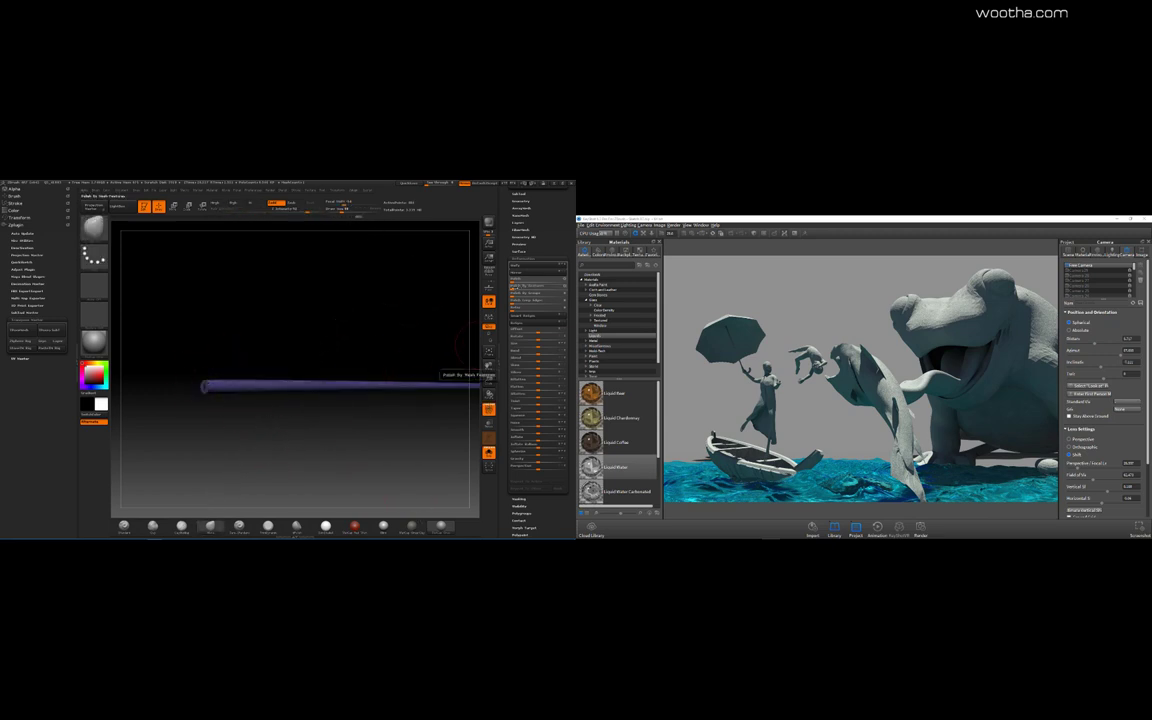
pyautogui.hotkey('shift', 'f')
pyautogui.press('f')
pyautogui.click(489, 452)
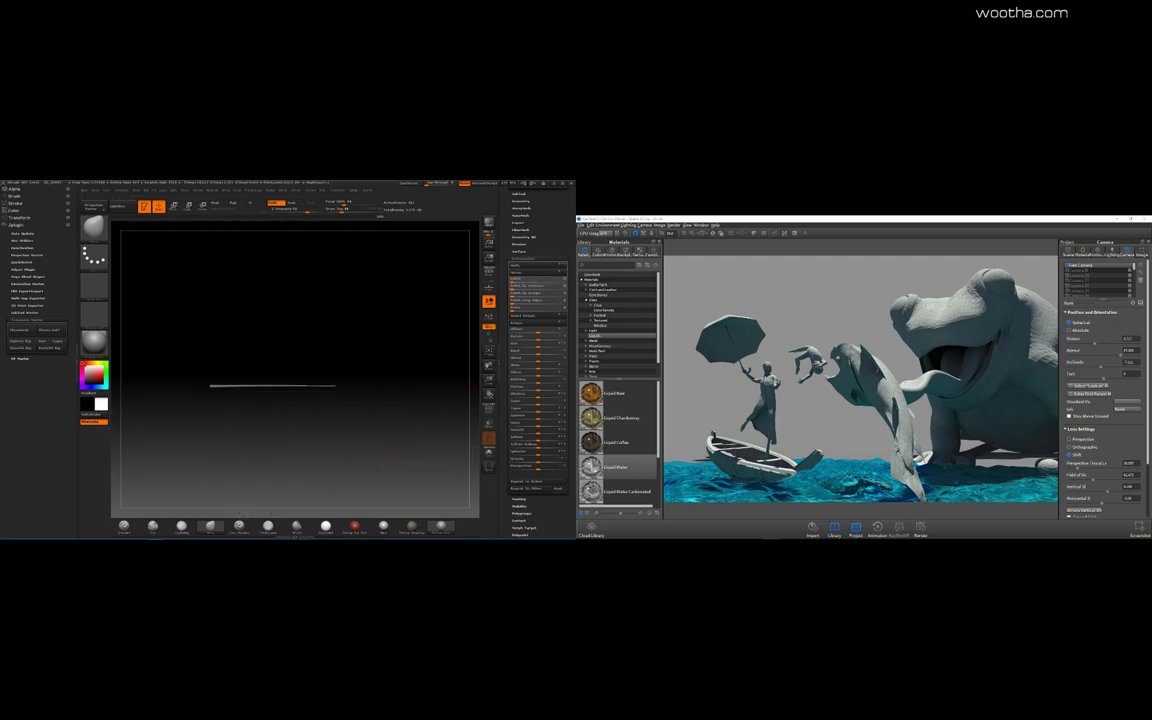
# - Reposition the rod so its thick end meets the woman's hand, aligning it from above and from the side
pyautogui.moveTo(415, 430); pyautogui.dragTo(255, 345)
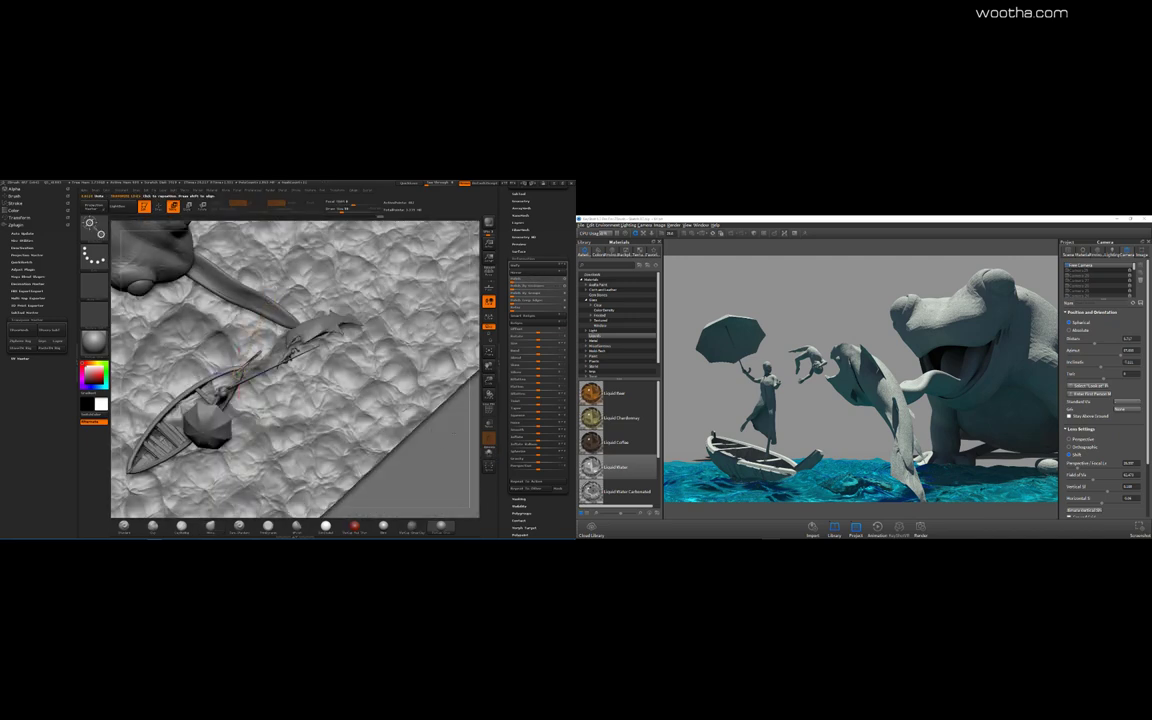
pyautogui.keyDown('alt'); pyautogui.moveTo(439, 418); pyautogui.dragTo(309, 225); pyautogui.keyUp('alt')
pyautogui.moveTo(267, 418); pyautogui.dragTo(267, 429)
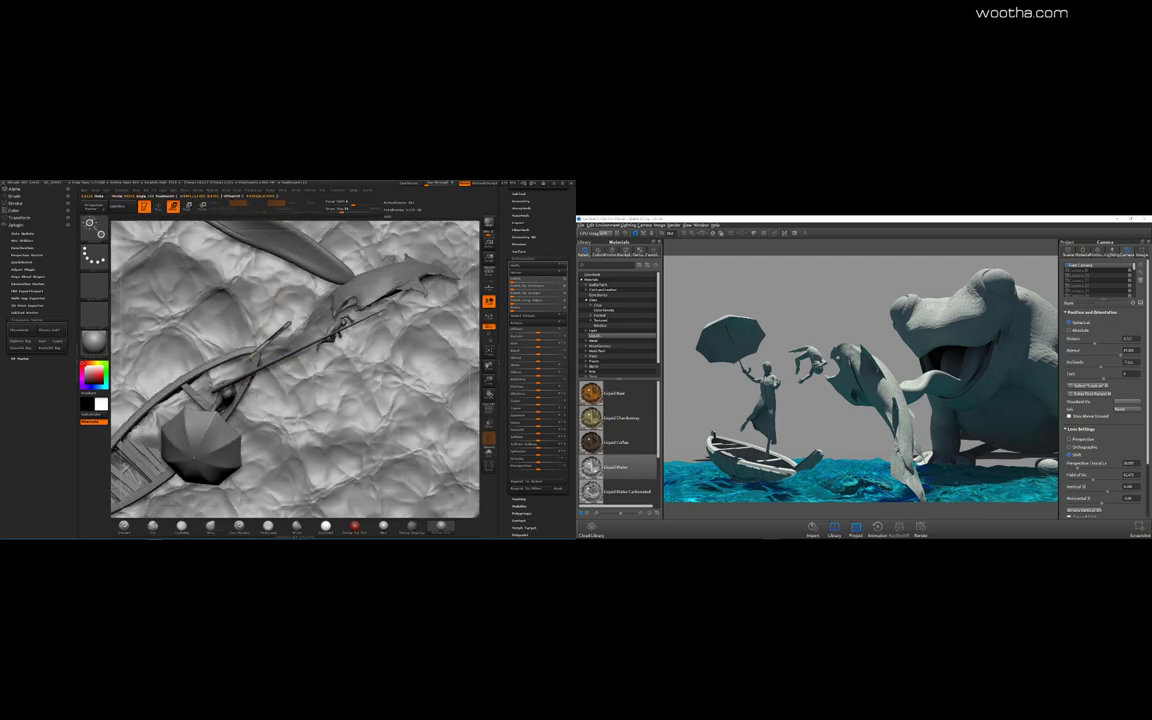
pyautogui.click(489, 452)
pyautogui.moveTo(470, 430); pyautogui.dragTo(425, 345)
pyautogui.click(489, 452)
pyautogui.moveTo(235, 412); pyautogui.dragTo(253, 507)
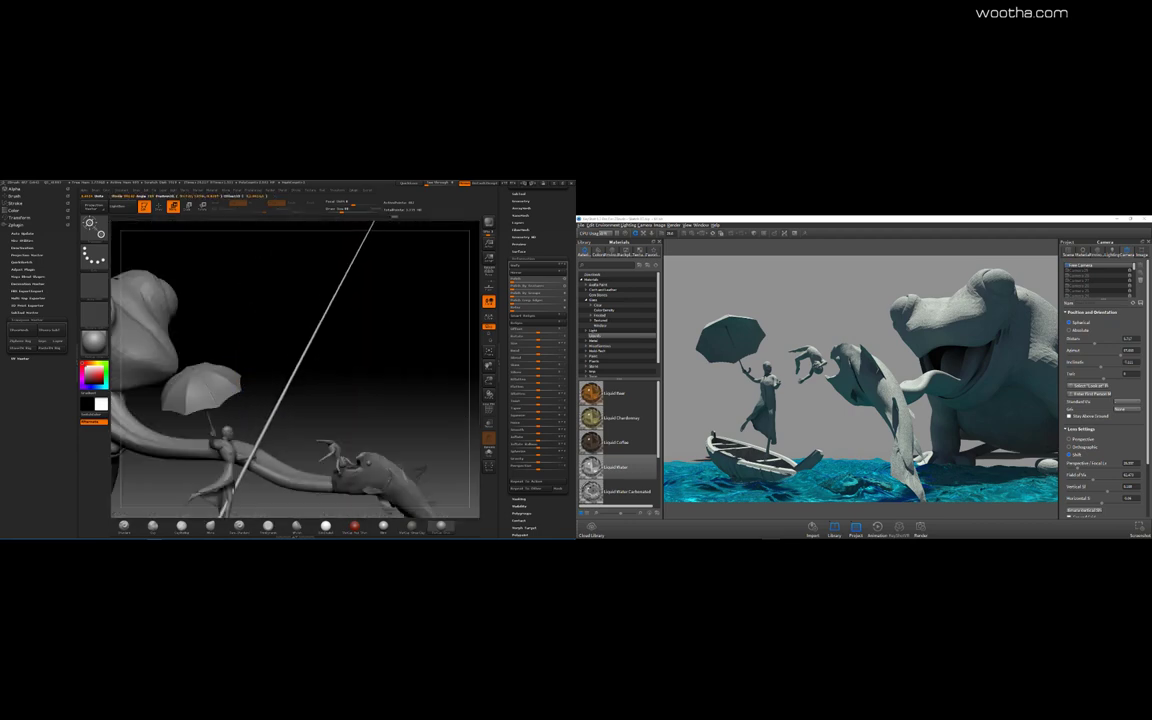
# - Rotate the rod about its base and scale it to suit the woman's hand
pyautogui.press('r')
pyautogui.moveTo(321, 457); pyautogui.dragTo(318, 475)
pyautogui.keyDown('alt'); pyautogui.moveTo(472, 415); pyautogui.dragTo(475, 348); pyautogui.keyUp('alt')
pyautogui.press('e')
pyautogui.moveTo(305, 386); pyautogui.dragTo(279, 386)
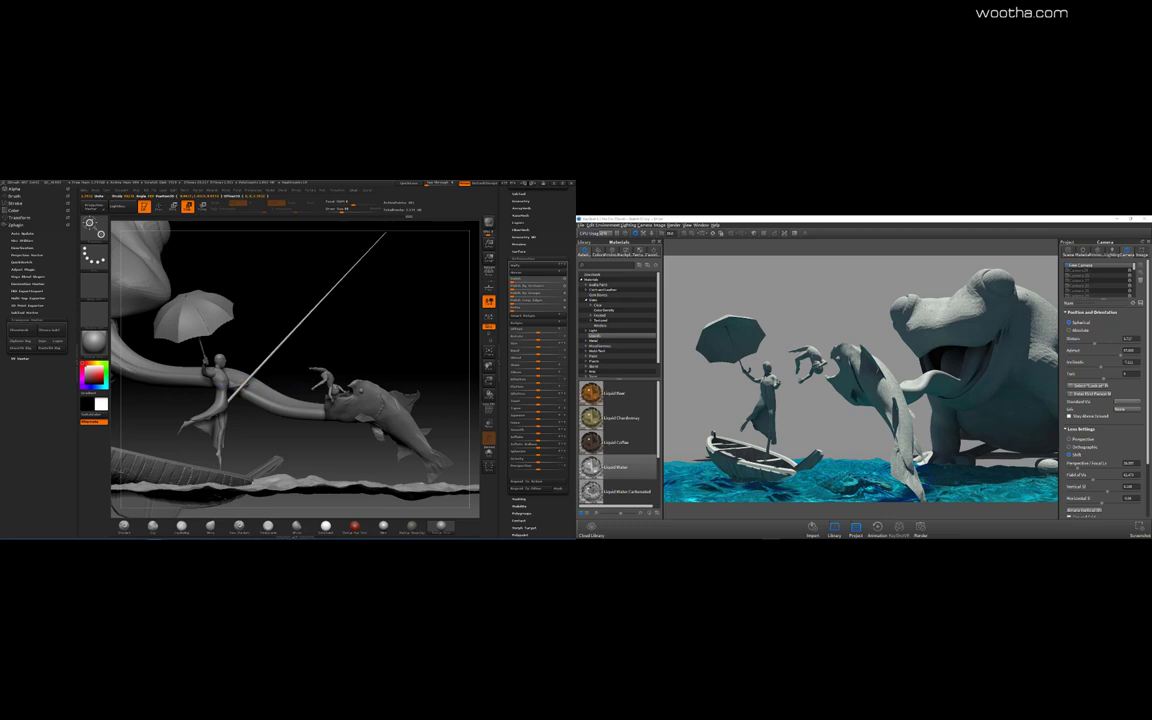
# - Adjust the rod's tilt in the woman's hand and send the updated scene to KeyShot
pyautogui.click(489, 452)
pyautogui.moveTo(459, 375); pyautogui.dragTo(424, 380)
pyautogui.press('r')
pyautogui.moveTo(147, 385); pyautogui.dragTo(150, 399)
pyautogui.moveTo(460, 385); pyautogui.dragTo(458, 355)
pyautogui.click(489, 223)
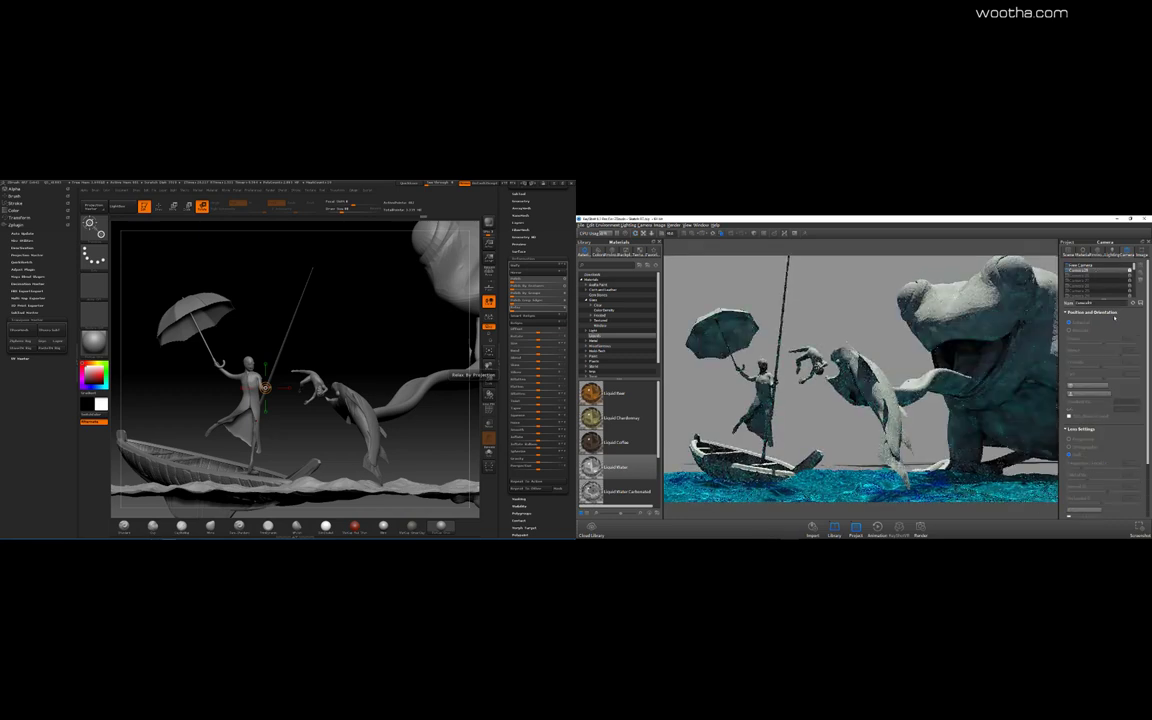
# - Swing the rod outward from above so it points toward the whale, and isolate it
pyautogui.moveTo(474, 335); pyautogui.dragTo(474, 400)
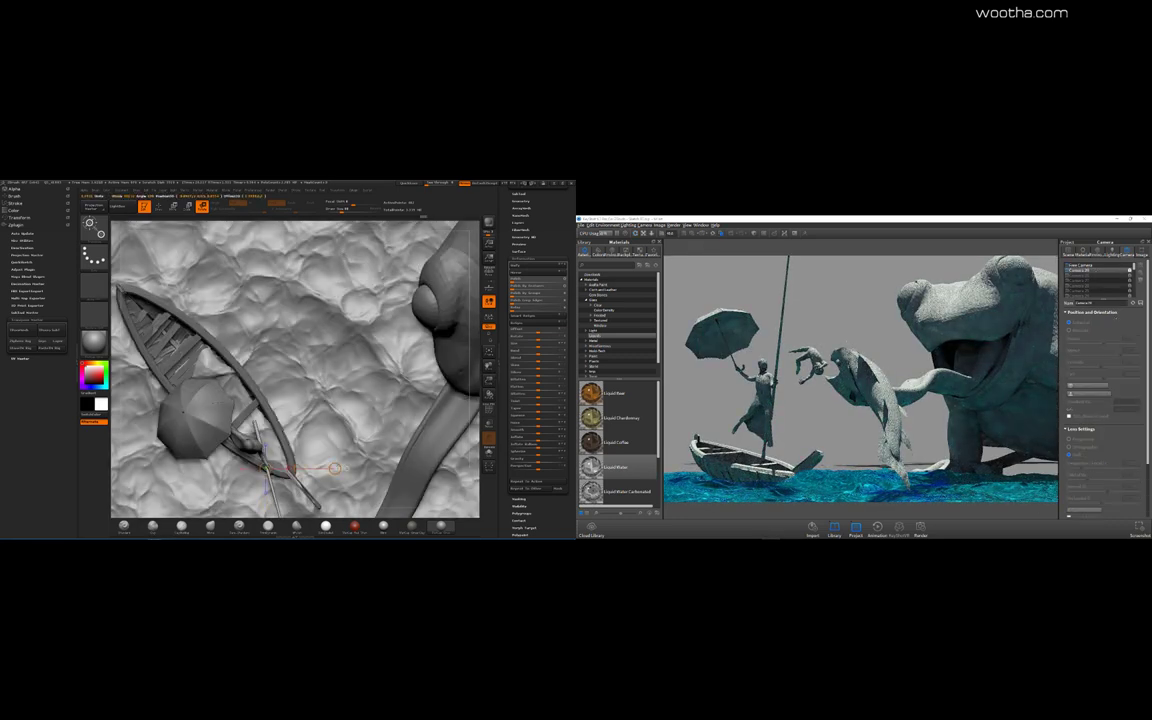
pyautogui.moveTo(228, 390); pyautogui.dragTo(341, 426)
pyautogui.keyDown('alt'); pyautogui.moveTo(400, 300); pyautogui.dragTo(400, 250); pyautogui.keyUp('alt')
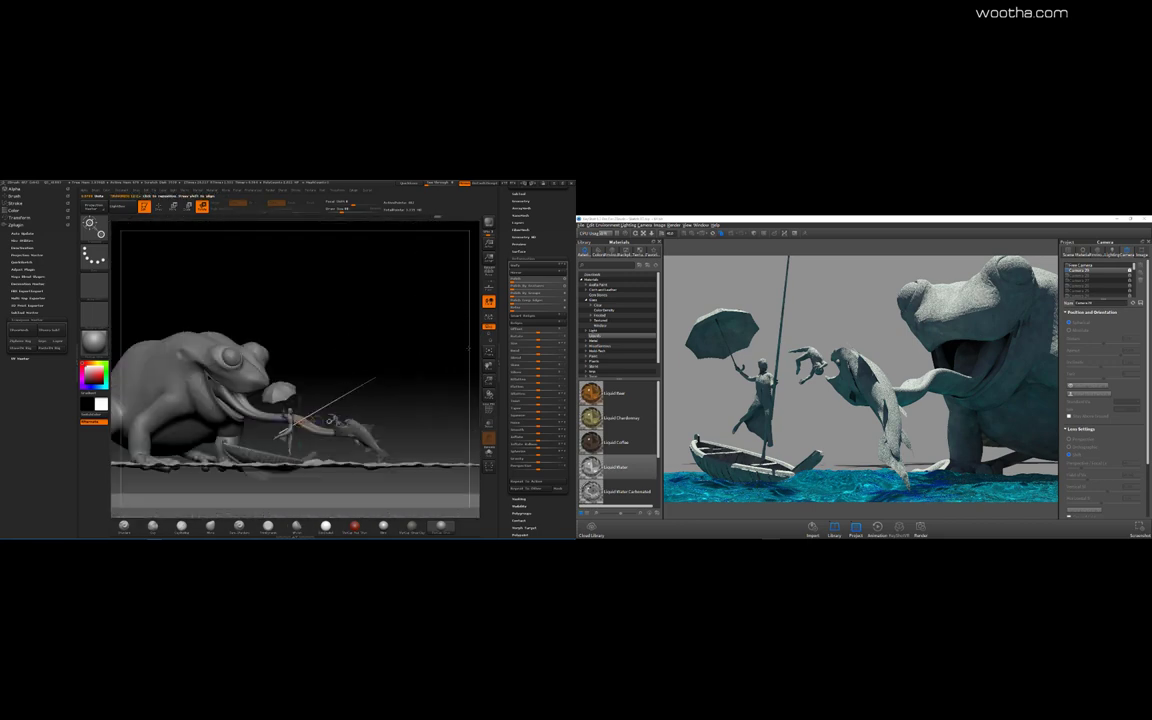
pyautogui.moveTo(250, 290); pyautogui.dragTo(390, 290)
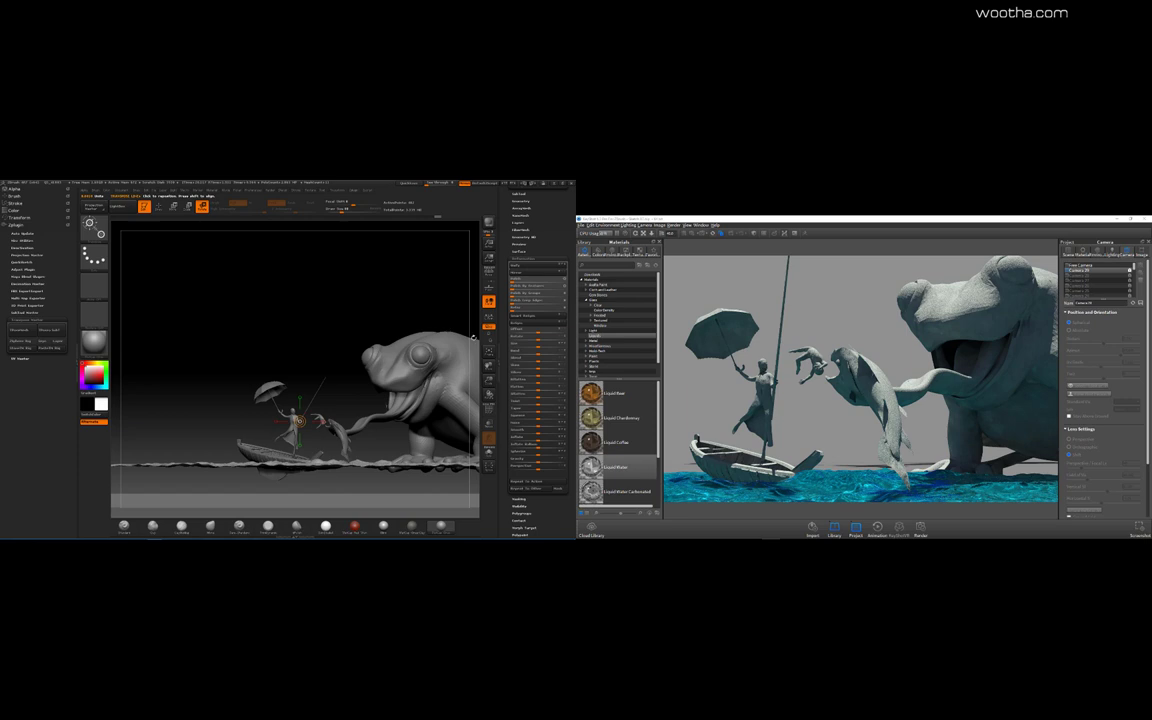
pyautogui.keyDown('alt'); pyautogui.moveTo(473, 337); pyautogui.dragTo(474, 372); pyautogui.keyUp('alt')
pyautogui.moveTo(400, 351)
pyautogui.mouseDown()
pyautogui.moveTo(478, 352)
pyautogui.moveTo(417, 342)
pyautogui.mouseUp()
pyautogui.hotkey('alt', 's')
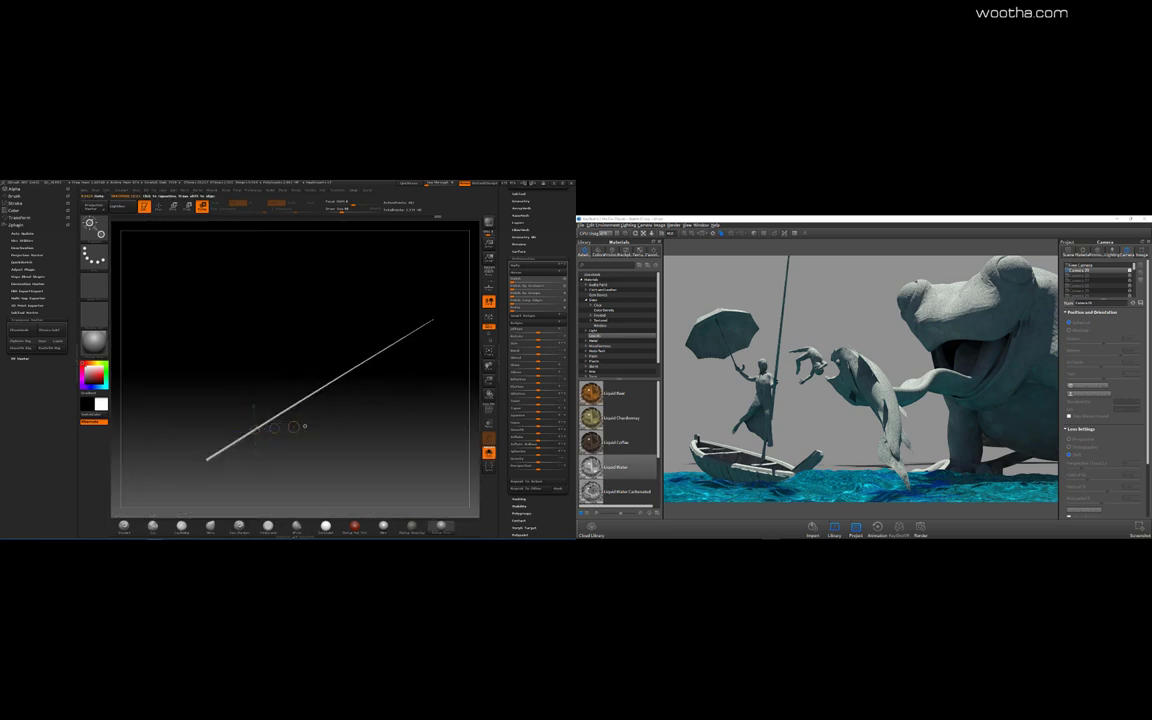
# - Mask the lower half of the isolated rod and bend its upper half downward into a curve
pyautogui.keyDown('ctrl'); pyautogui.keyDown('shift'); pyautogui.click(443, 313); pyautogui.keyUp('shift'); pyautogui.keyUp('ctrl')
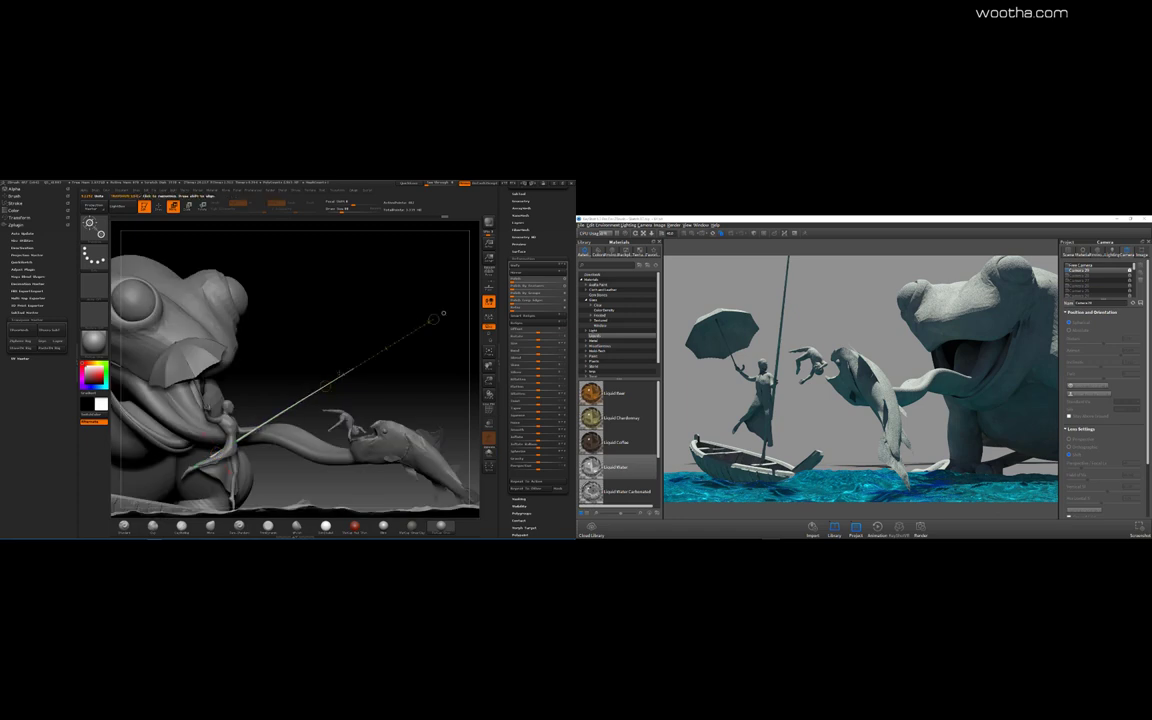
pyautogui.hotkey('alt', 's')
pyautogui.keyDown('ctrl'); pyautogui.moveTo(161, 489); pyautogui.dragTo(303, 385); pyautogui.keyUp('ctrl')
pyautogui.press('q')
pyautogui.press('r')
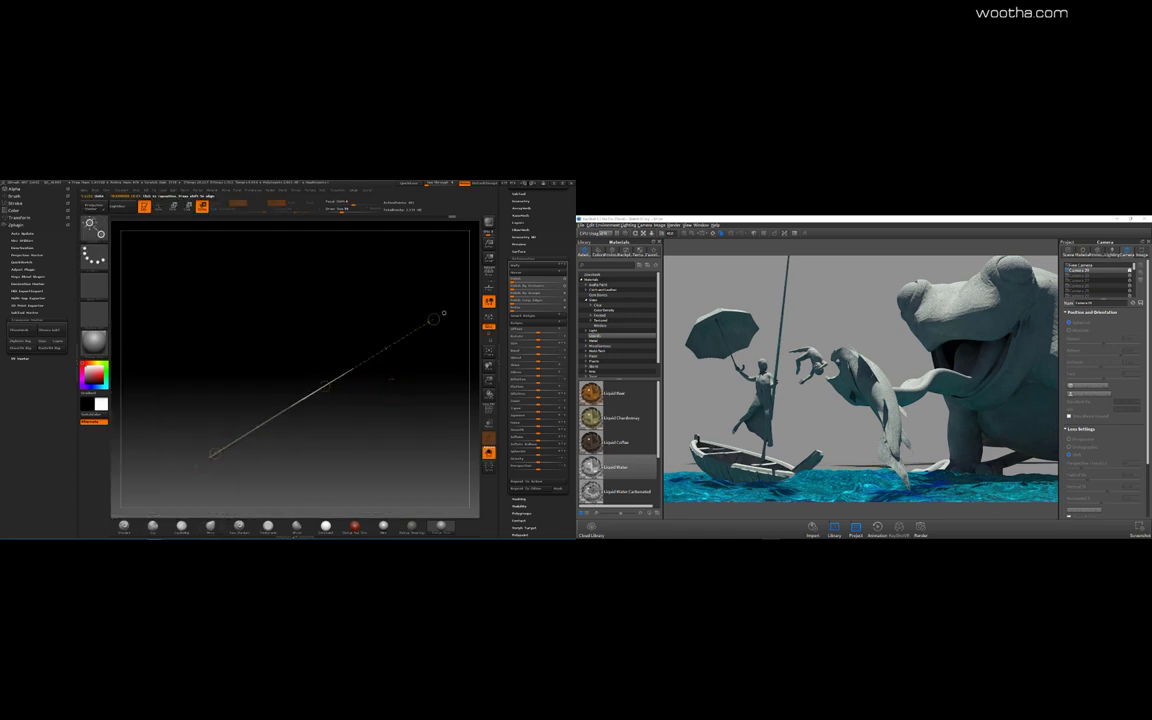
pyautogui.press('f')
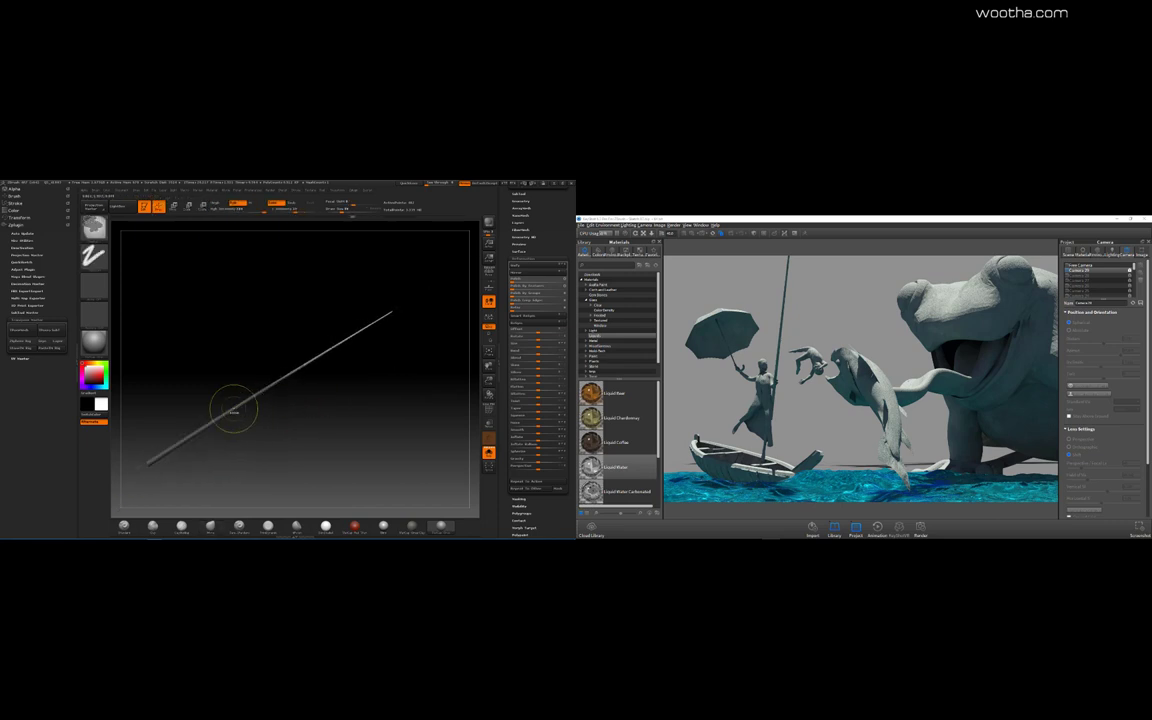
pyautogui.moveTo(382, 381); pyautogui.dragTo(414, 355)
pyautogui.hotkey('ctrl', 'z')
pyautogui.moveTo(275, 383)
pyautogui.mouseDown()
pyautogui.moveTo(411, 324)
pyautogui.moveTo(385, 370)
pyautogui.moveTo(359, 345)
pyautogui.moveTo(355, 358)
pyautogui.mouseUp()
pyautogui.press('w')
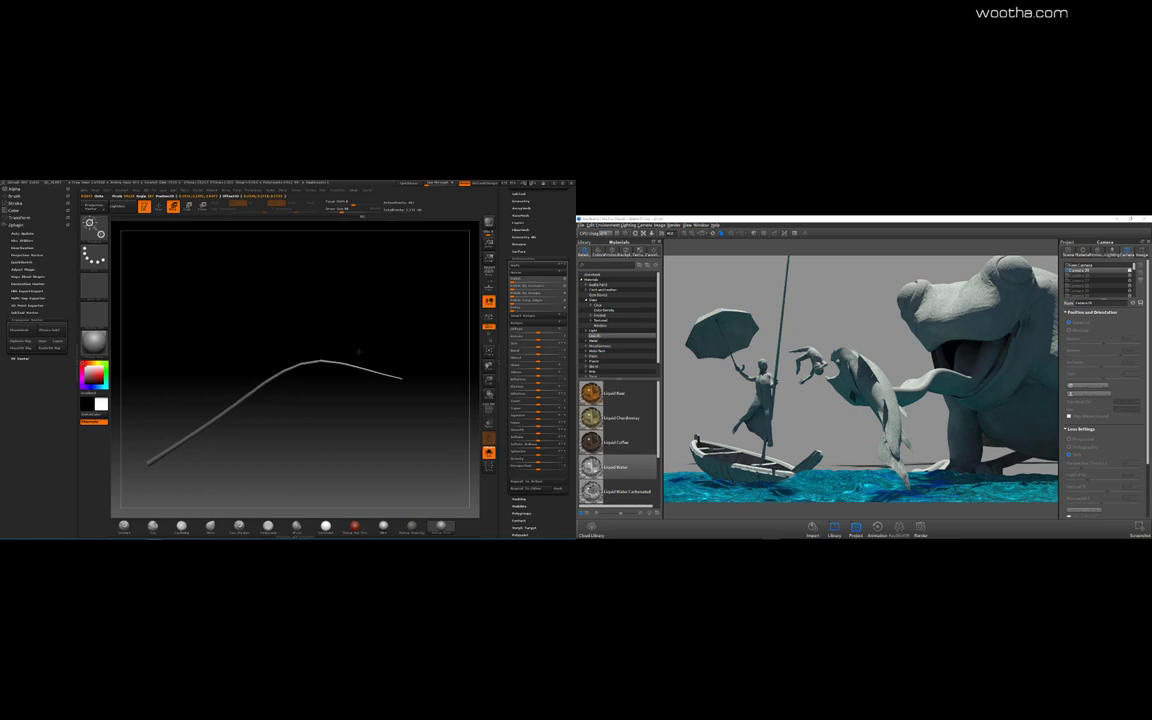
# - Mask all but the rod's tip, curve the tip further downward, and clear the mask
pyautogui.keyDown('ctrl'); pyautogui.moveTo(239, 414); pyautogui.dragTo(392, 319); pyautogui.keyUp('ctrl')
pyautogui.moveTo(354, 367)
pyautogui.mouseDown()
pyautogui.moveTo(392, 381)
pyautogui.moveTo(370, 385)
pyautogui.mouseUp()
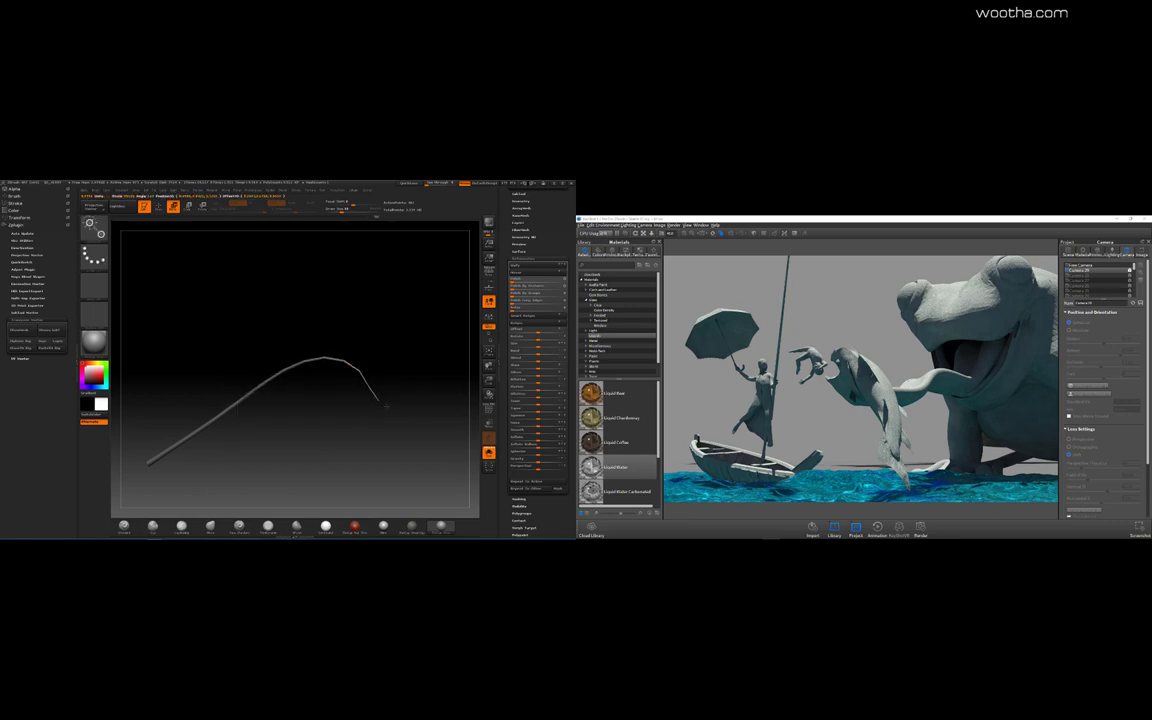
pyautogui.press('q')
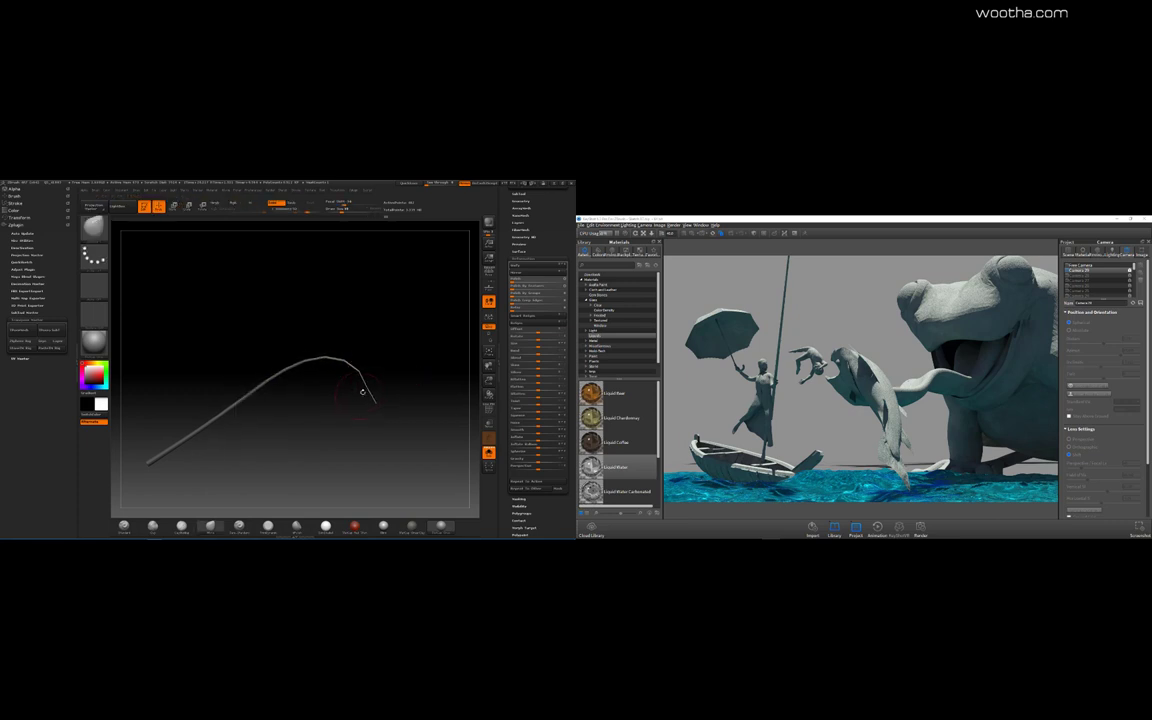
pyautogui.keyDown('ctrl'); pyautogui.moveTo(227, 435); pyautogui.dragTo(124, 514); pyautogui.keyUp('ctrl')
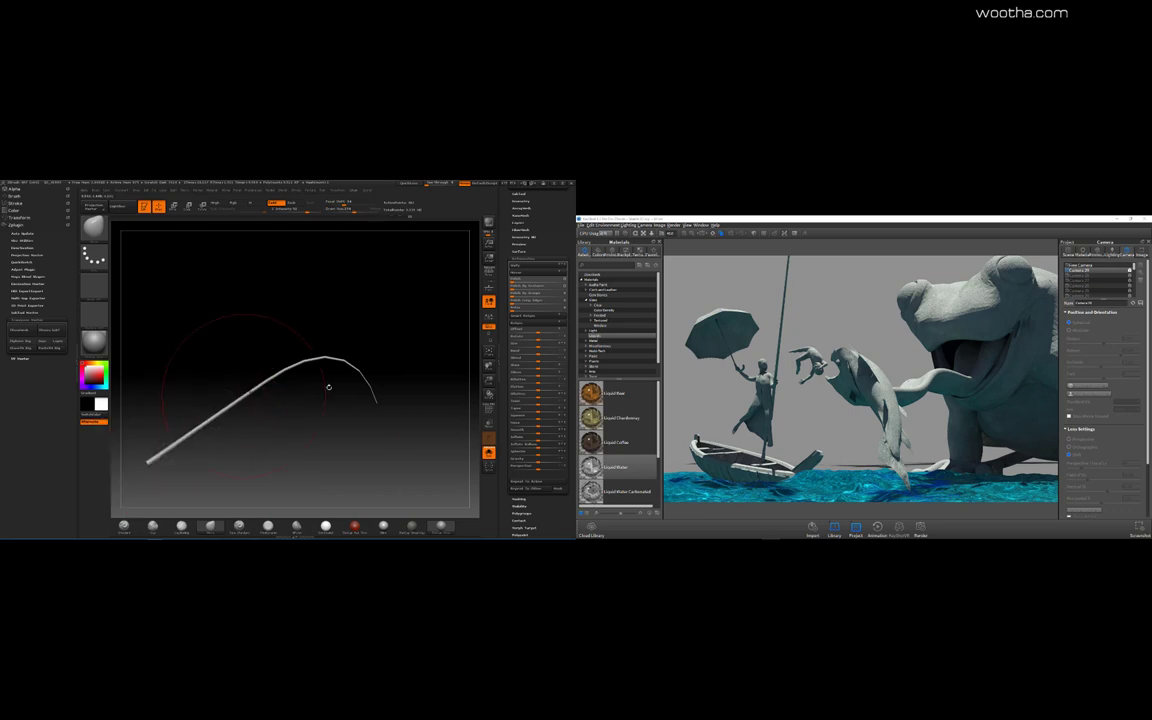
# - Show the whole scene, aim the bent rod at the small figure by the whale's mouth, and update KeyShot
pyautogui.click(488, 453)
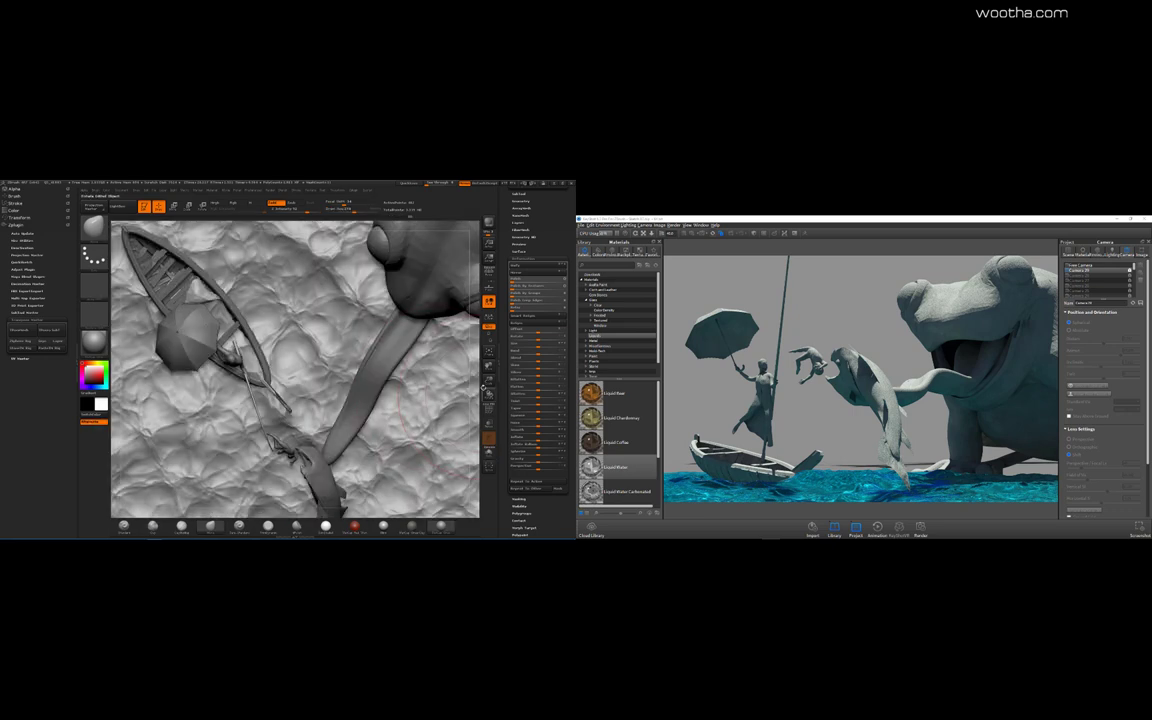
pyautogui.press('w')
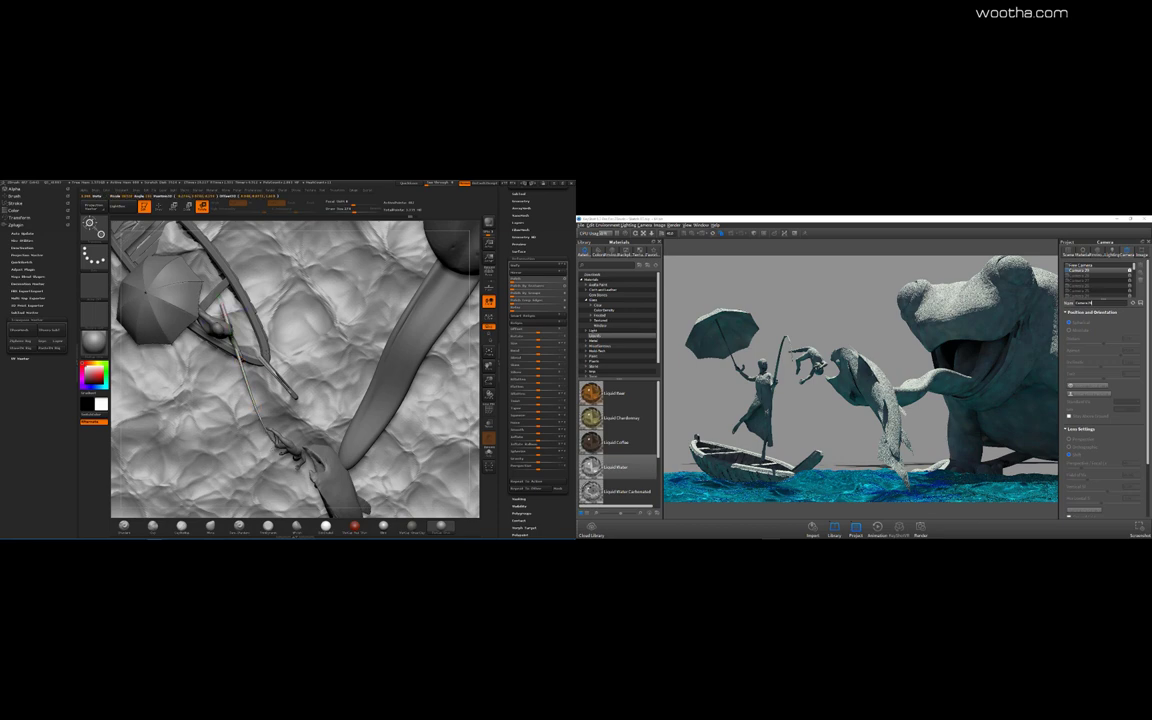
pyautogui.click(490, 225)
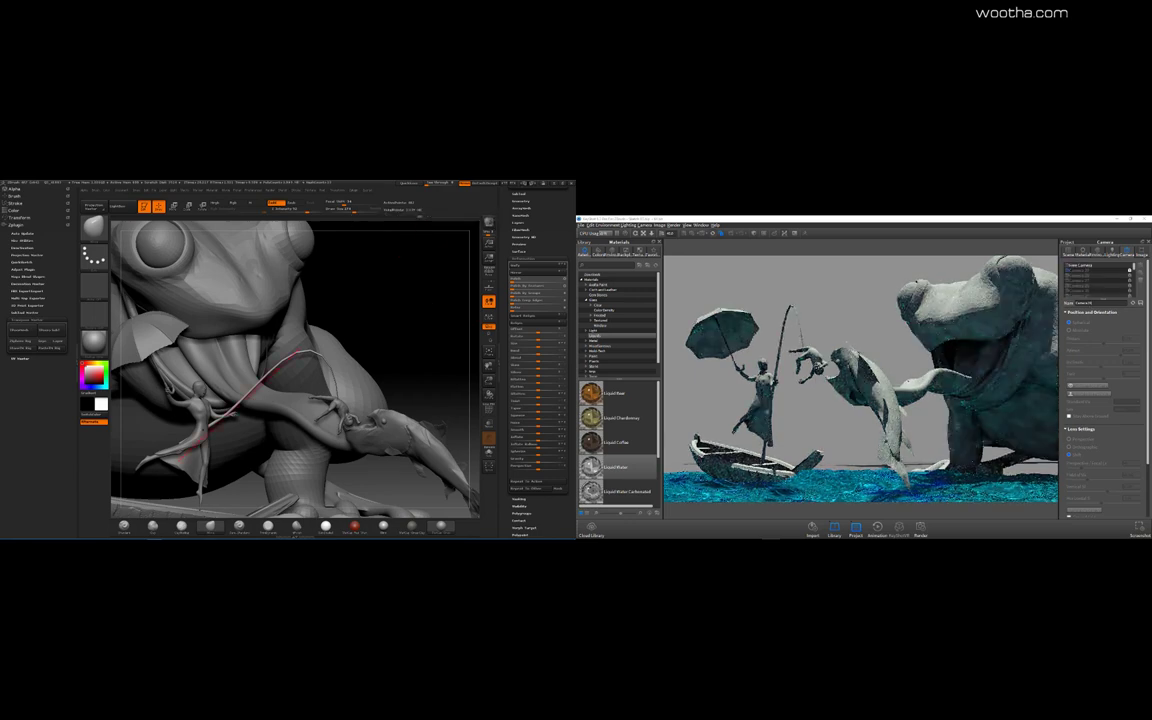
# - Check the bent rod in isolation and rotate it so its tip hangs over the small figure at the whale's mouth
pyautogui.click(489, 453)
pyautogui.press('space')
pyautogui.press('space')
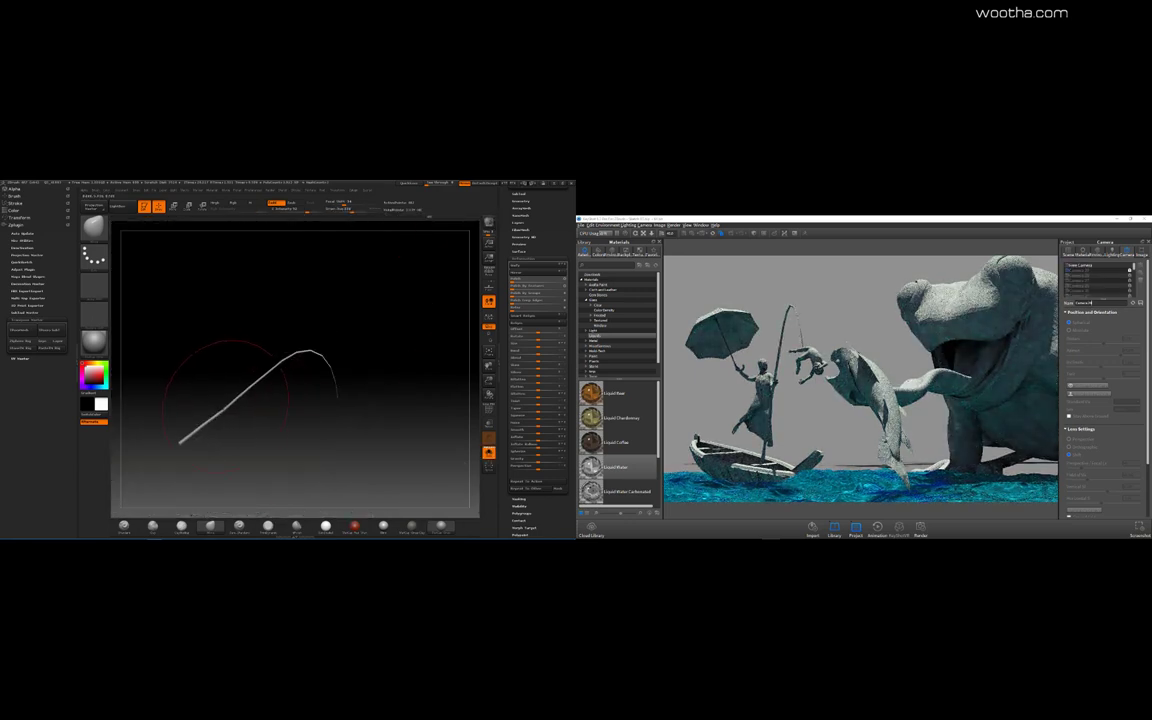
pyautogui.click(489, 453)
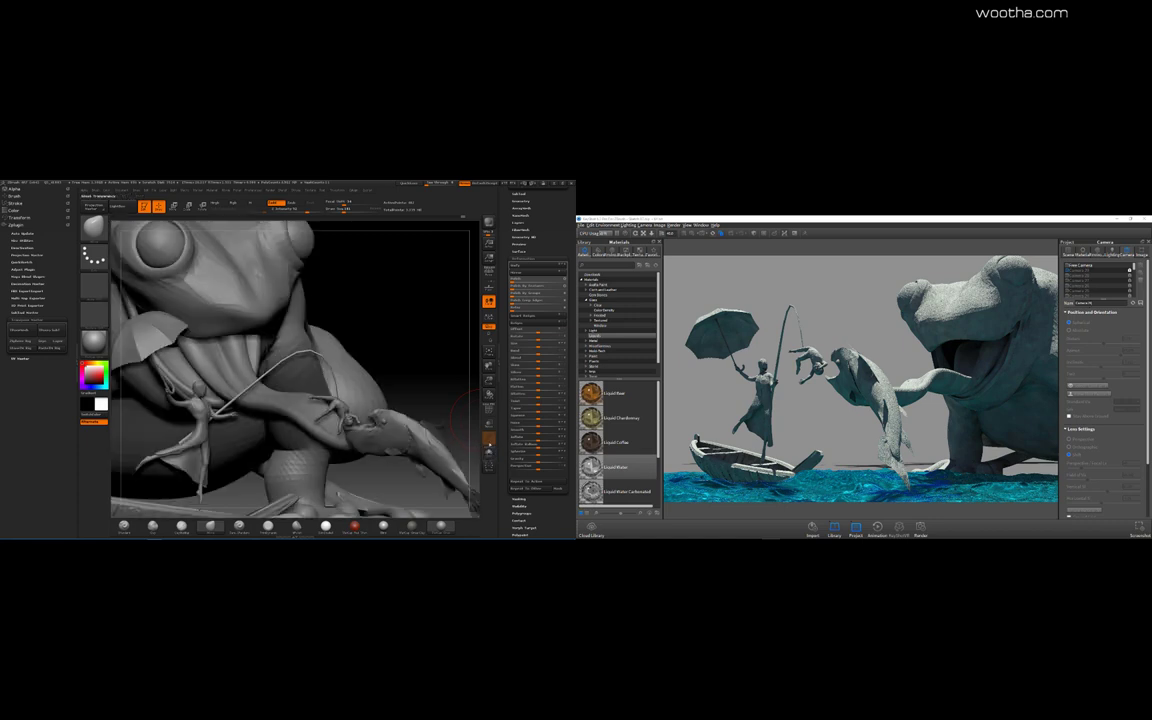
pyautogui.press('r')
pyautogui.moveTo(309, 352); pyautogui.dragTo(369, 350)
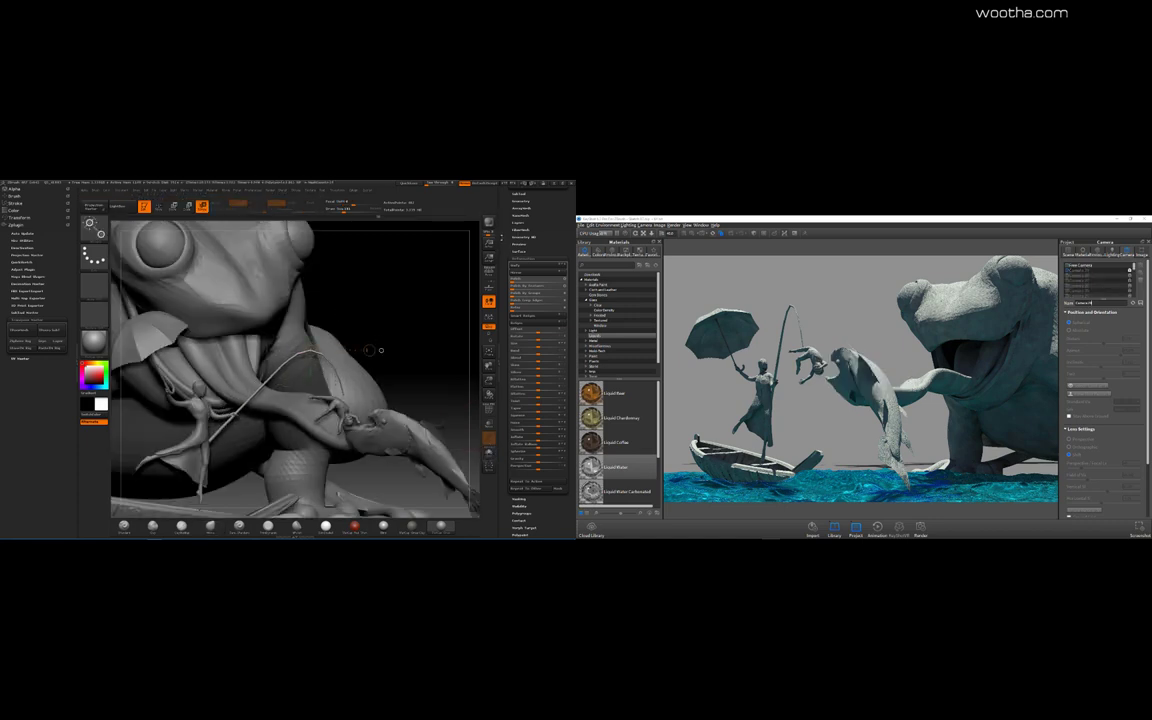
pyautogui.keyDown('alt'); pyautogui.moveTo(447, 275); pyautogui.dragTo(390, 330); pyautogui.keyUp('alt')
pyautogui.keyDown('alt'); pyautogui.moveTo(390, 330); pyautogui.dragTo(414, 347); pyautogui.keyUp('alt')
pyautogui.moveTo(368, 309); pyautogui.dragTo(285, 324)
pyautogui.moveTo(383, 360); pyautogui.dragTo(455, 334)
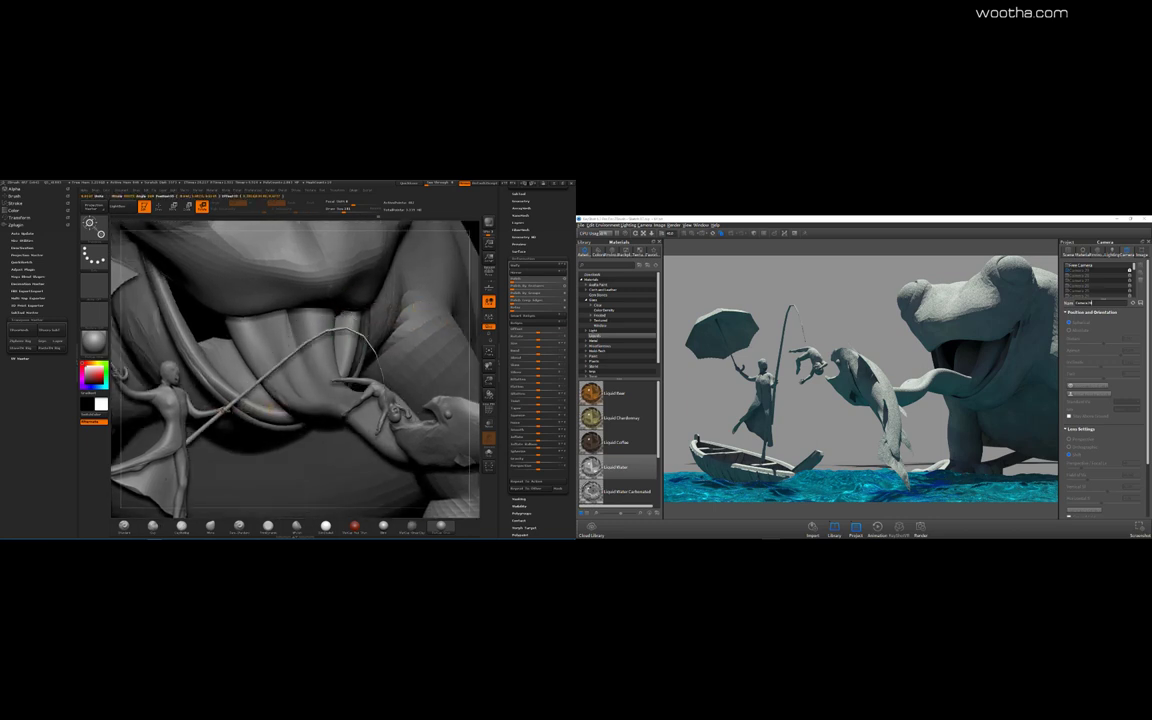
# - Tilt the fishing rod more upright so its tip hangs above the small figure, and update the KeyShot preview
pyautogui.moveTo(287, 409); pyautogui.dragTo(460, 376)
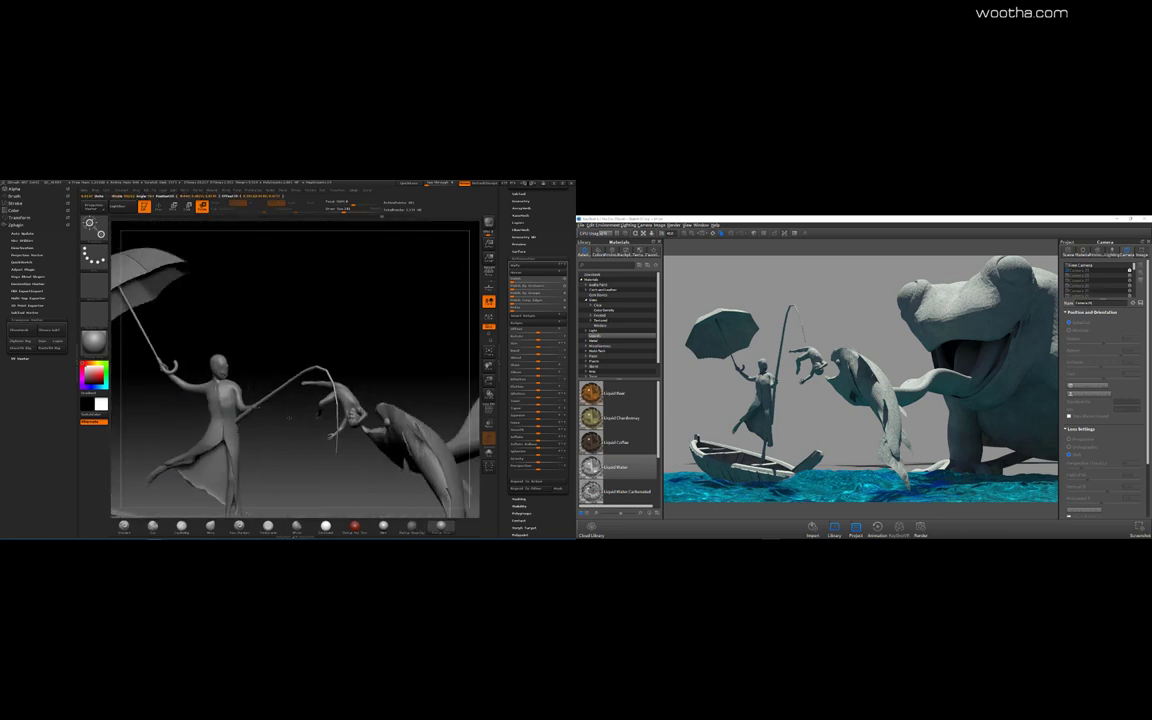
pyautogui.moveTo(289, 418); pyautogui.dragTo(299, 408)
pyautogui.click(484, 226)
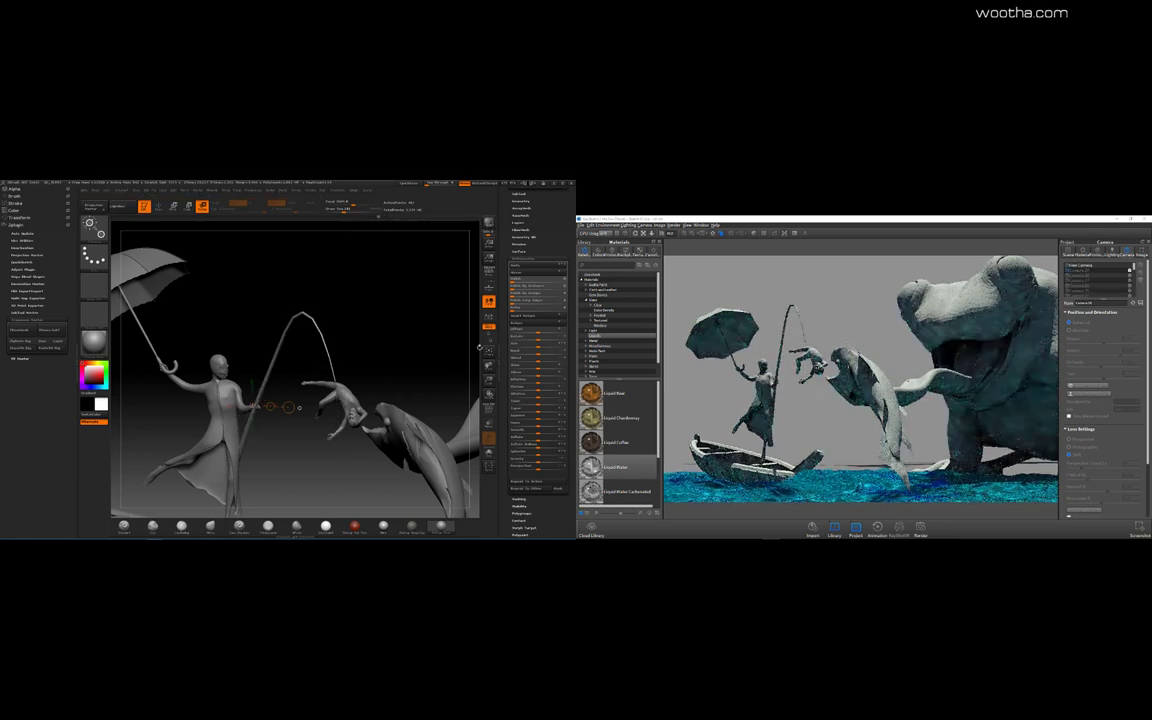
# - Try shifting the boat beneath the woman's feet and update the KeyShot preview
pyautogui.moveTo(479, 348)
pyautogui.mouseDown()
pyautogui.moveTo(390, 365)
pyautogui.moveTo(476, 351)
pyautogui.moveTo(473, 372)
pyautogui.mouseUp()
pyautogui.moveTo(422, 328); pyautogui.dragTo(470, 326)
pyautogui.press('w')
pyautogui.moveTo(236, 418); pyautogui.dragTo(240, 416)
pyautogui.moveTo(228, 330); pyautogui.dragTo(228, 333)
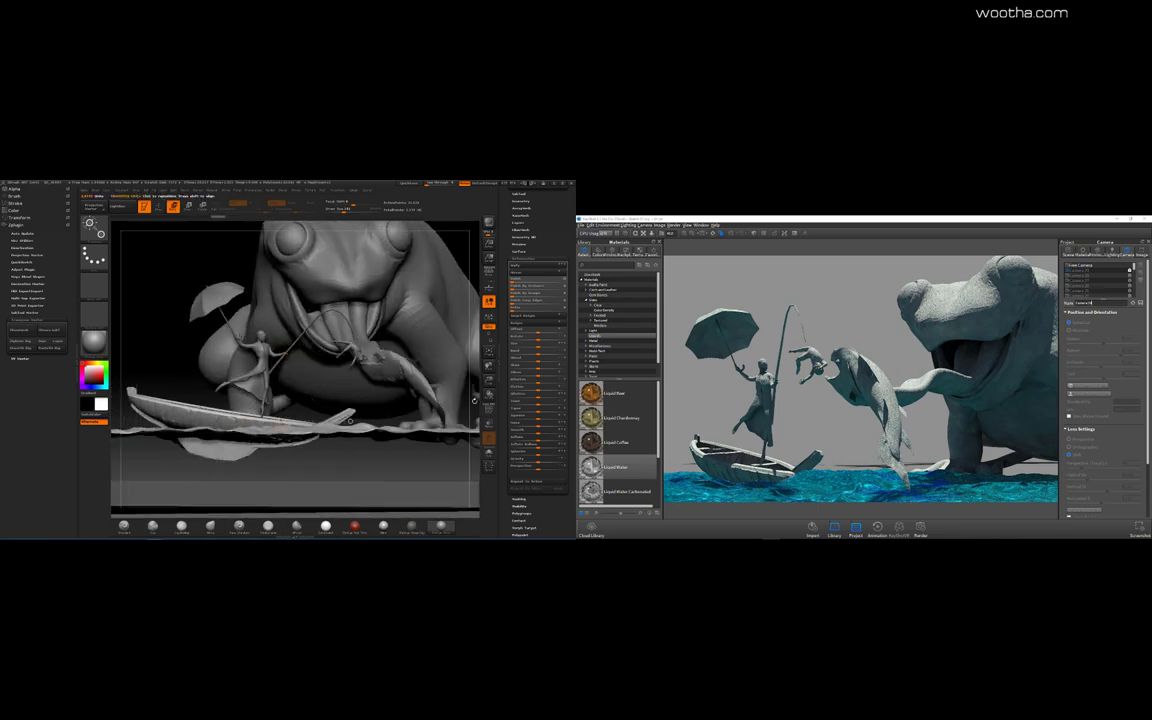
pyautogui.moveTo(160, 290); pyautogui.dragTo(162, 340)
pyautogui.moveTo(228, 322); pyautogui.dragTo(227, 312)
pyautogui.click(488, 222)
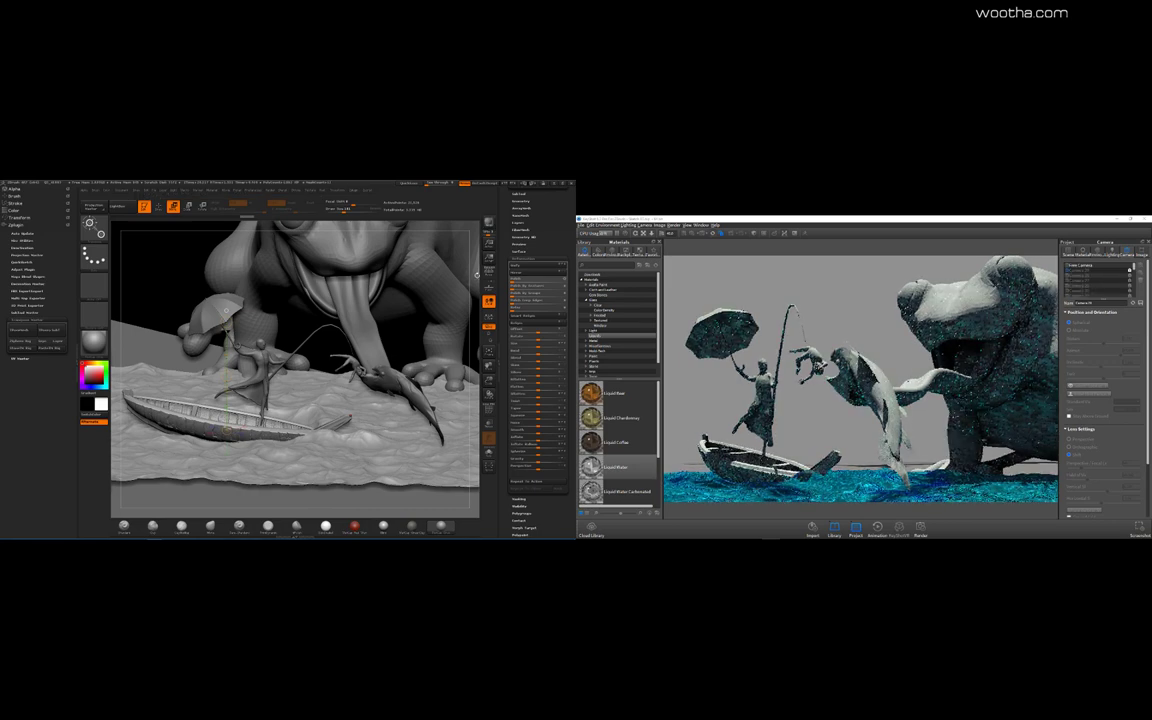
# - Undo the boat's last moves and refresh the KeyShot preview
pyautogui.hotkey('ctrl', 'z')
pyautogui.hotkey('ctrl', 'z')
pyautogui.hotkey('ctrl', 'z')
pyautogui.click(492, 223)
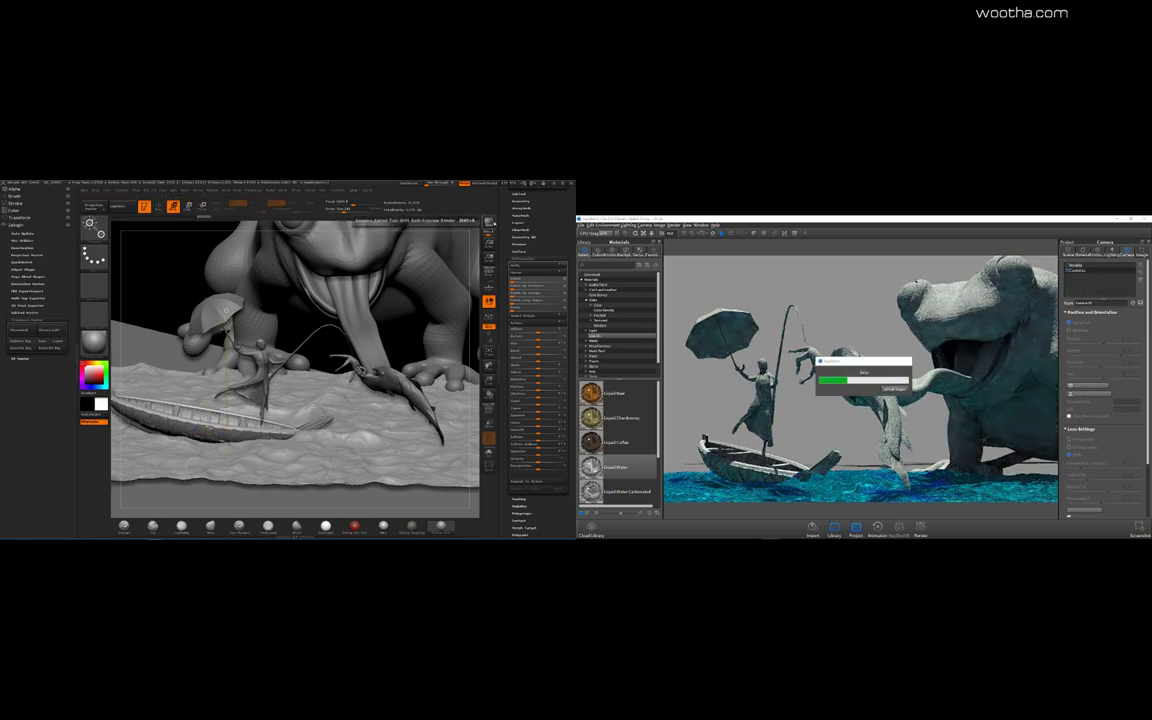
# - Isolate the fishing rod, pull its straight lower half into a smooth curve with the Move brush, and show the whole scene
pyautogui.moveTo(471, 315); pyautogui.dragTo(463, 349)
pyautogui.keyDown('alt'); pyautogui.click(345, 336); pyautogui.keyUp('alt')
pyautogui.click(488, 452)
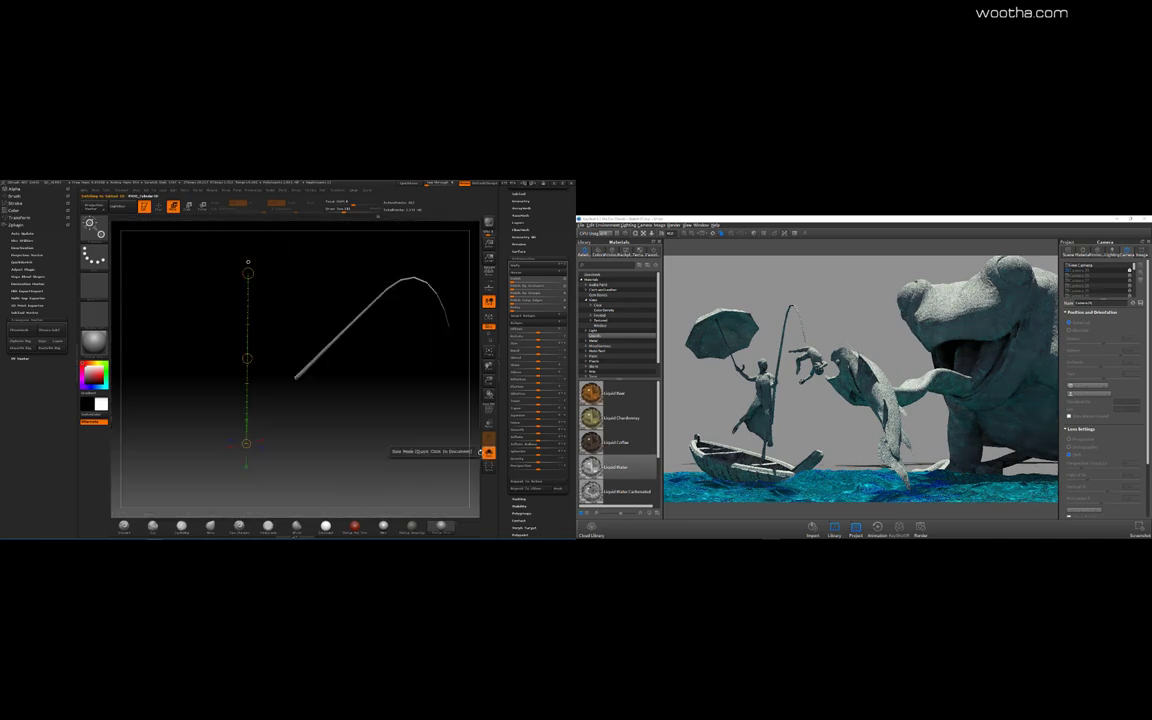
pyautogui.moveTo(440, 430); pyautogui.dragTo(412, 424)
pyautogui.press('q')
pyautogui.press('s')
pyautogui.click(300, 384)
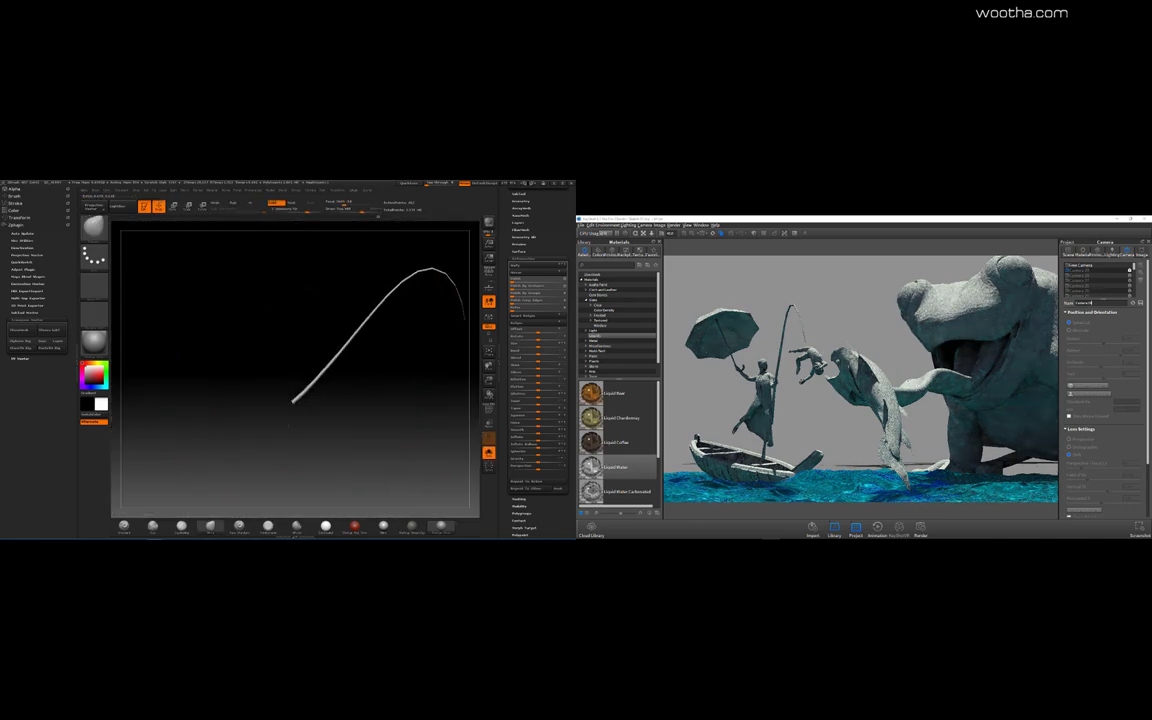
pyautogui.press('space')
pyautogui.moveTo(294, 436)
pyautogui.mouseDown()
pyautogui.moveTo(285, 422)
pyautogui.moveTo(311, 444)
pyautogui.moveTo(310, 407)
pyautogui.mouseUp()
pyautogui.press('space')
pyautogui.click(491, 452)
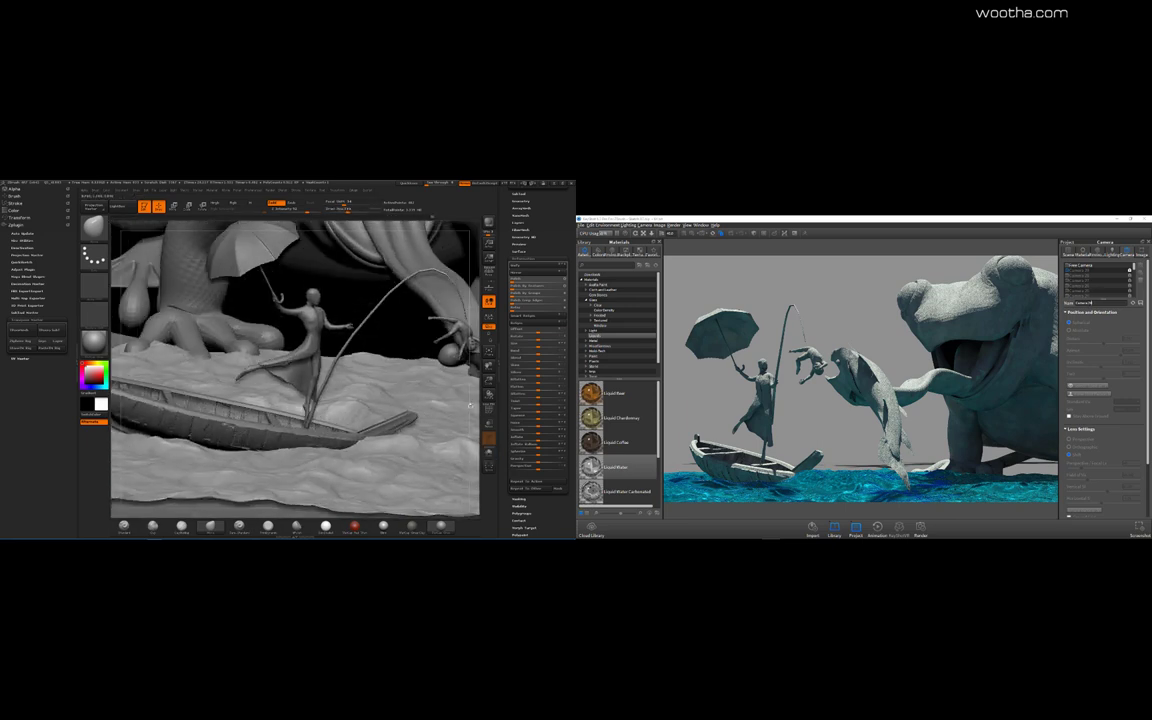
pyautogui.moveTo(454, 401); pyautogui.dragTo(357, 329)
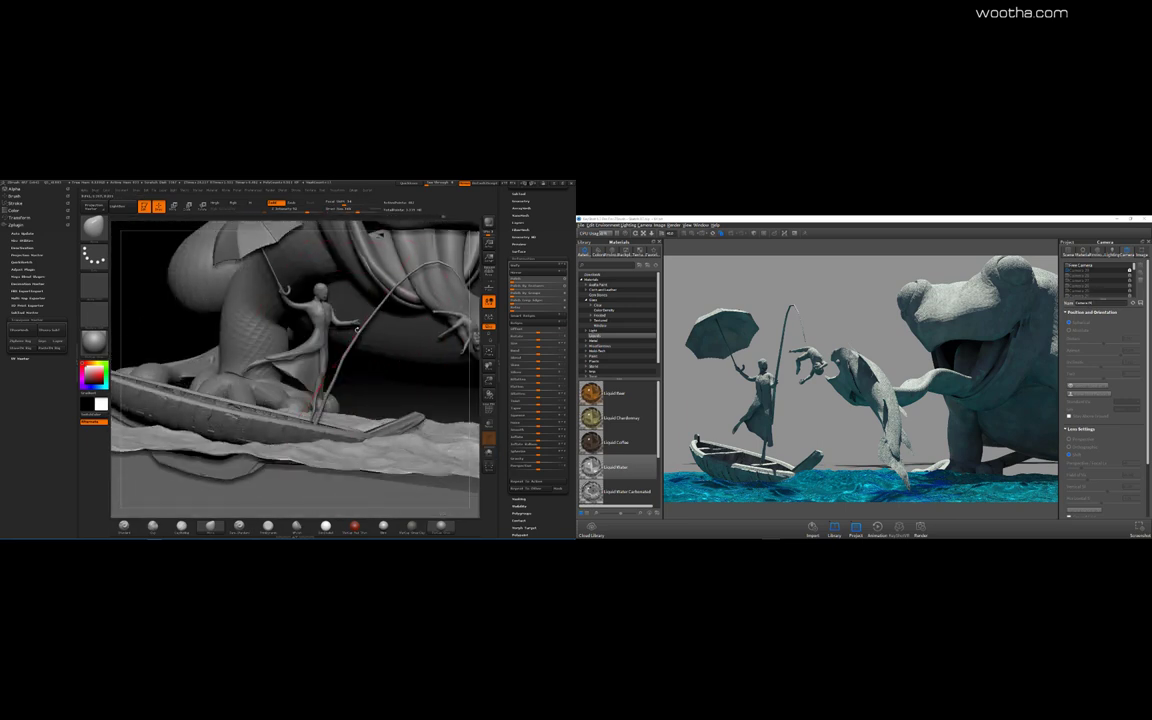
# - Check the curved rod in isolation, then reposition it within the full scene
pyautogui.click(489, 452)
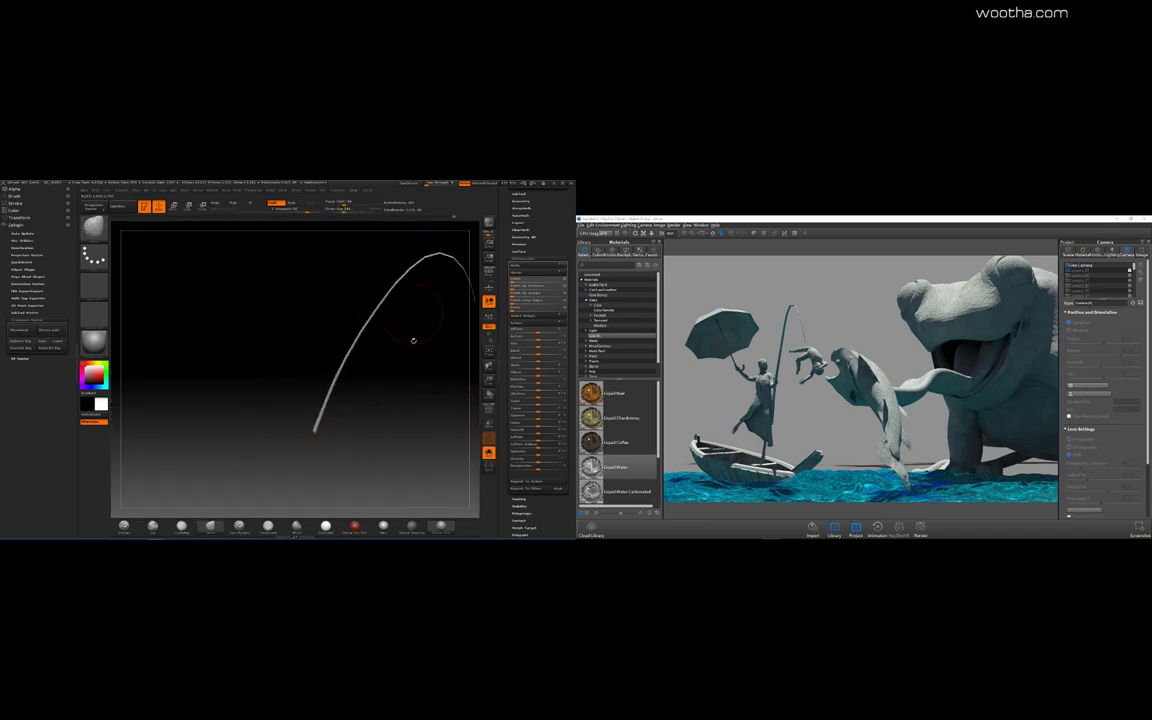
pyautogui.press('w')
pyautogui.click(489, 452)
pyautogui.moveTo(278, 339); pyautogui.dragTo(268, 338)
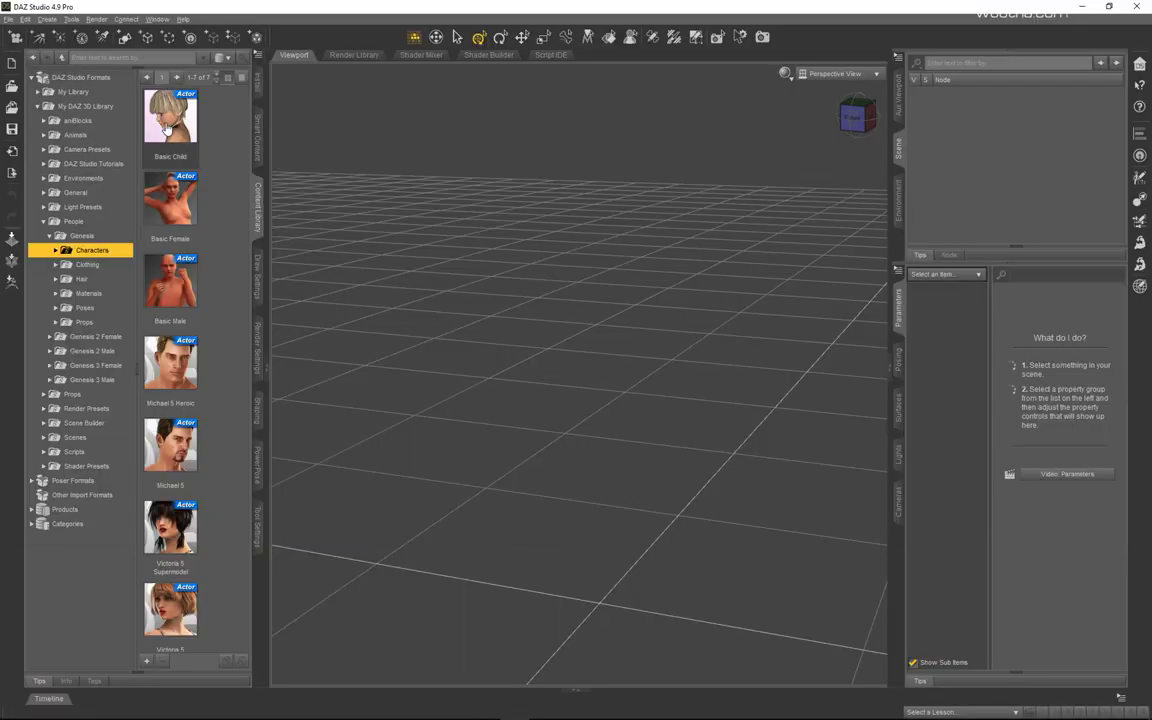
# - Switch to DAZ Studio, load the Genesis Basic Child character, and shape it into a smaller, larger-headed child with an Actor morph
pyautogui.moveTo(170, 120); pyautogui.dragTo(650, 486)
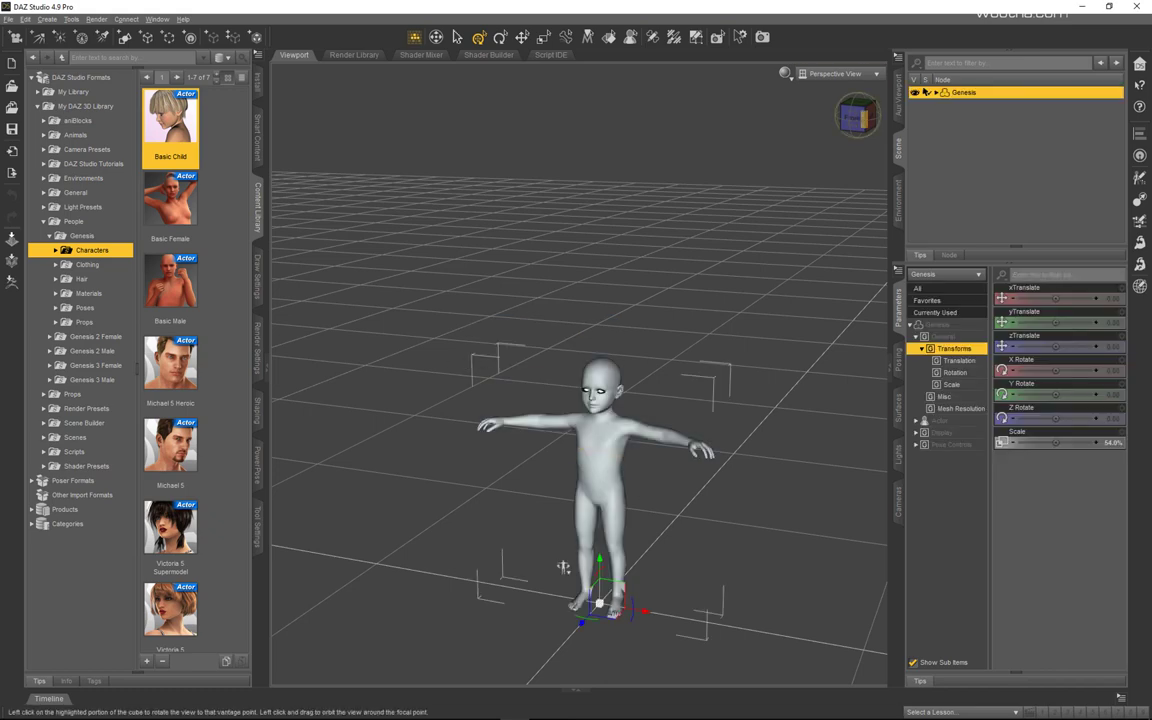
pyautogui.click(855, 116)
pyautogui.click(260, 416)
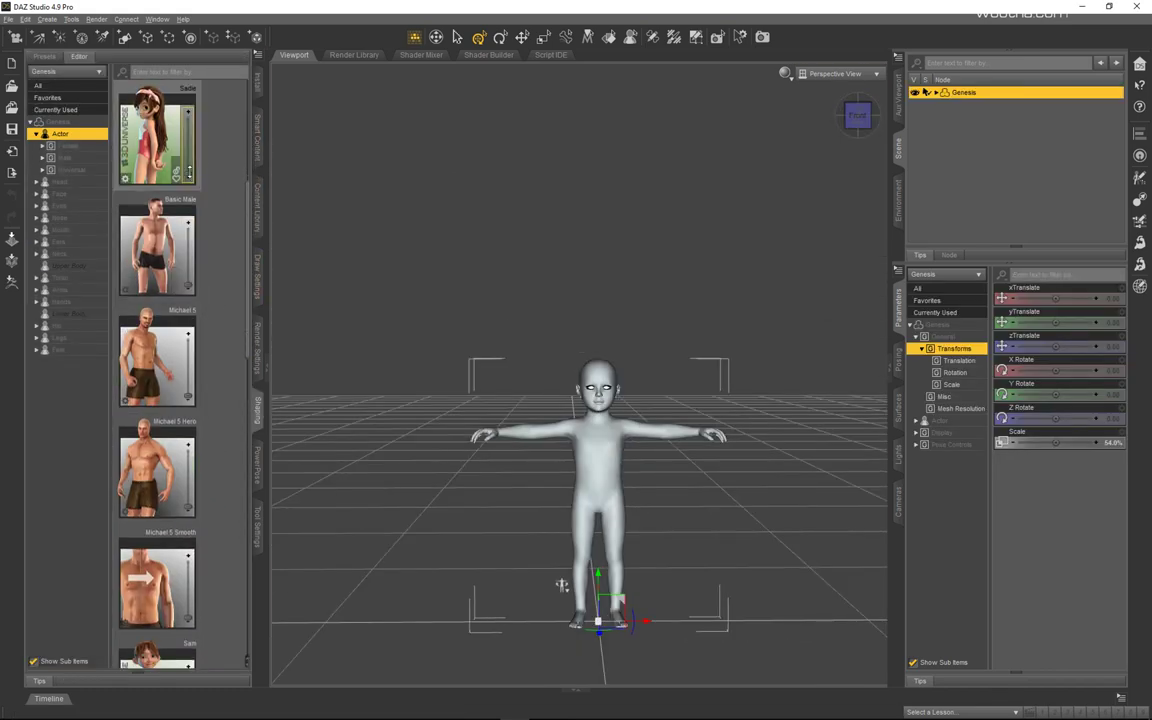
pyautogui.scroll(-7, 204, 307)
pyautogui.scroll(1, 204, 307)
pyautogui.moveTo(192, 448); pyautogui.dragTo(203, 427)
pyautogui.scroll(-3, 203, 521)
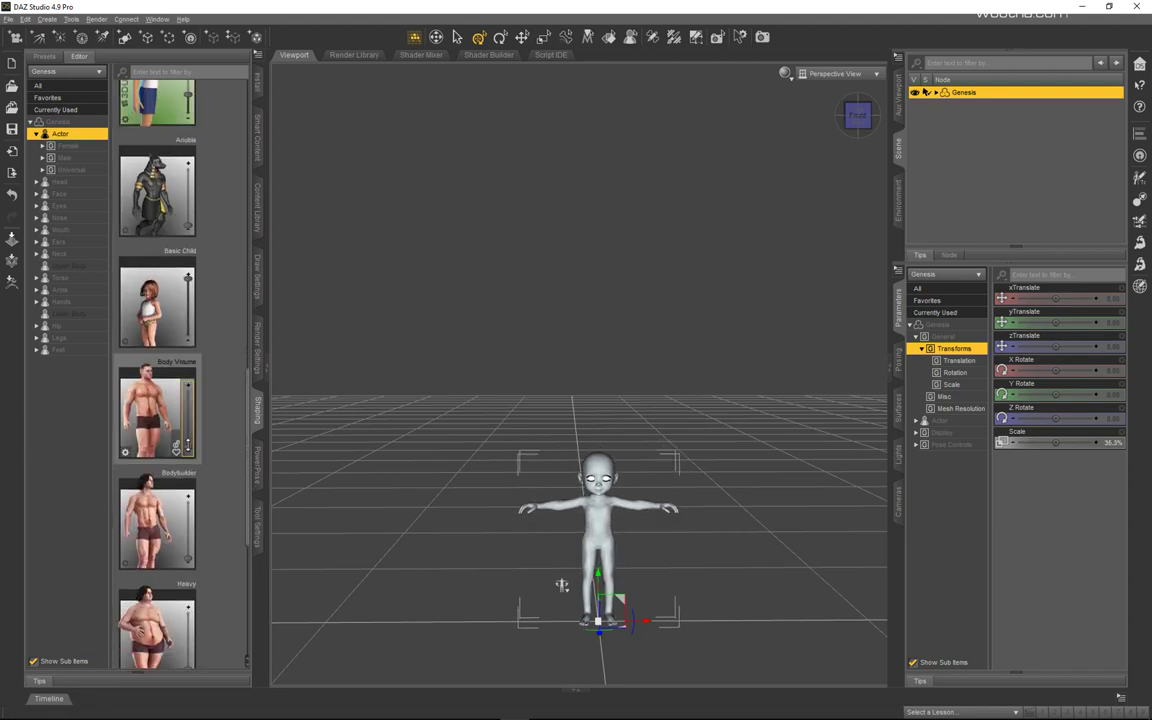
pyautogui.scroll(-3, 220, 518)
pyautogui.scroll(12, 220, 518)
# - Turn the child figure upside down by rotating its hip with PowerPose
pyautogui.moveTo(852, 116)
pyautogui.mouseDown()
pyautogui.moveTo(736, 258)
pyautogui.moveTo(856, 130)
pyautogui.mouseUp()
pyautogui.click(768, 312)
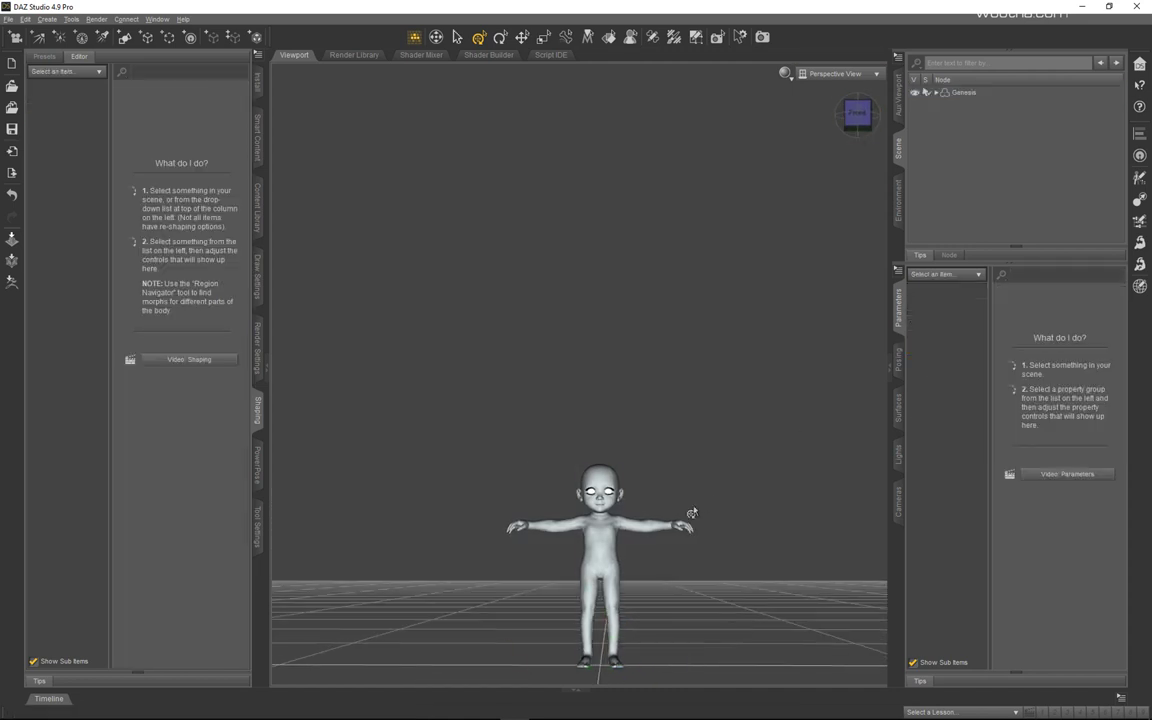
pyautogui.click(612, 540)
pyautogui.click(257, 462)
pyautogui.moveTo(95, 170); pyautogui.dragTo(108, 173)
pyautogui.keyDown('ctrl'); pyautogui.keyDown('alt'); pyautogui.moveTo(692, 277); pyautogui.dragTo(650, 438); pyautogui.keyUp('alt'); pyautogui.keyUp('ctrl')
pyautogui.click(650, 440)
pyautogui.keyDown('ctrl'); pyautogui.keyDown('alt'); pyautogui.moveTo(815, 425); pyautogui.dragTo(520, 180, button='right'); pyautogui.keyUp('alt'); pyautogui.keyUp('ctrl')
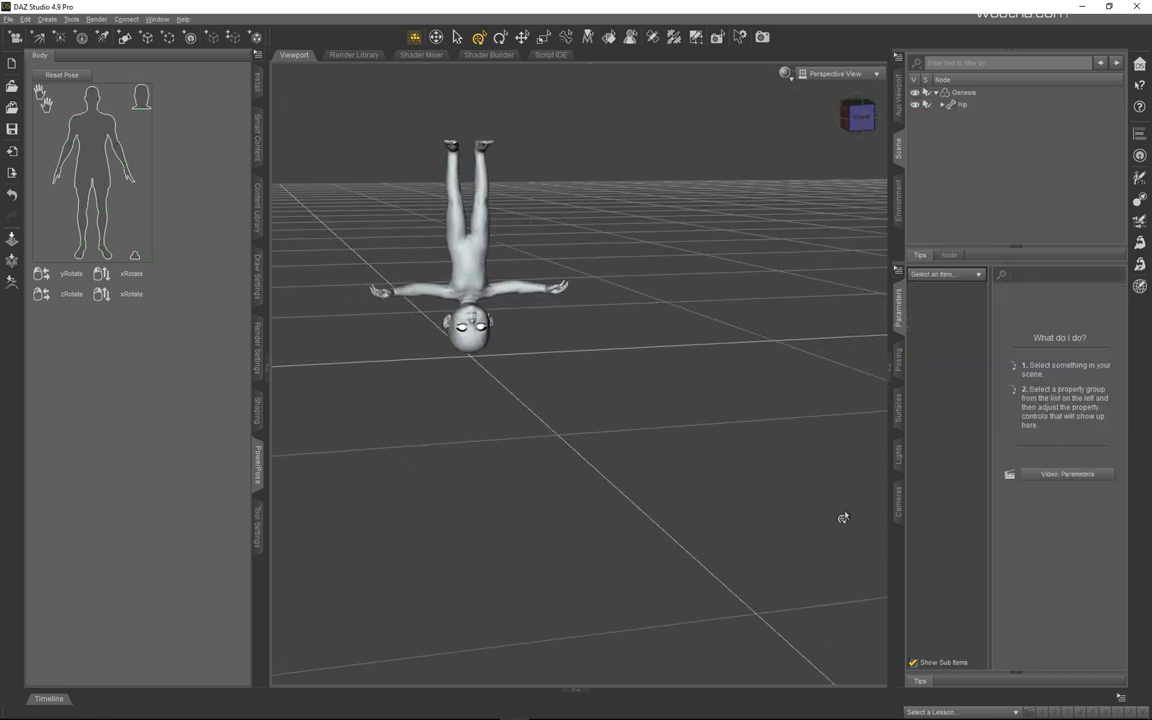
pyautogui.keyDown('ctrl'); pyautogui.keyDown('alt'); pyautogui.moveTo(843, 517); pyautogui.dragTo(790, 480); pyautogui.keyUp('alt'); pyautogui.keyUp('ctrl')
pyautogui.keyDown('ctrl'); pyautogui.keyDown('alt'); pyautogui.moveTo(790, 480); pyautogui.dragTo(865, 519, button='right'); pyautogui.keyUp('alt'); pyautogui.keyUp('ctrl')
# - Tilt the upside-down child and swing its right leg outward, with the right thigh's Bend and Side-Side at -8.00
pyautogui.click(577, 295)
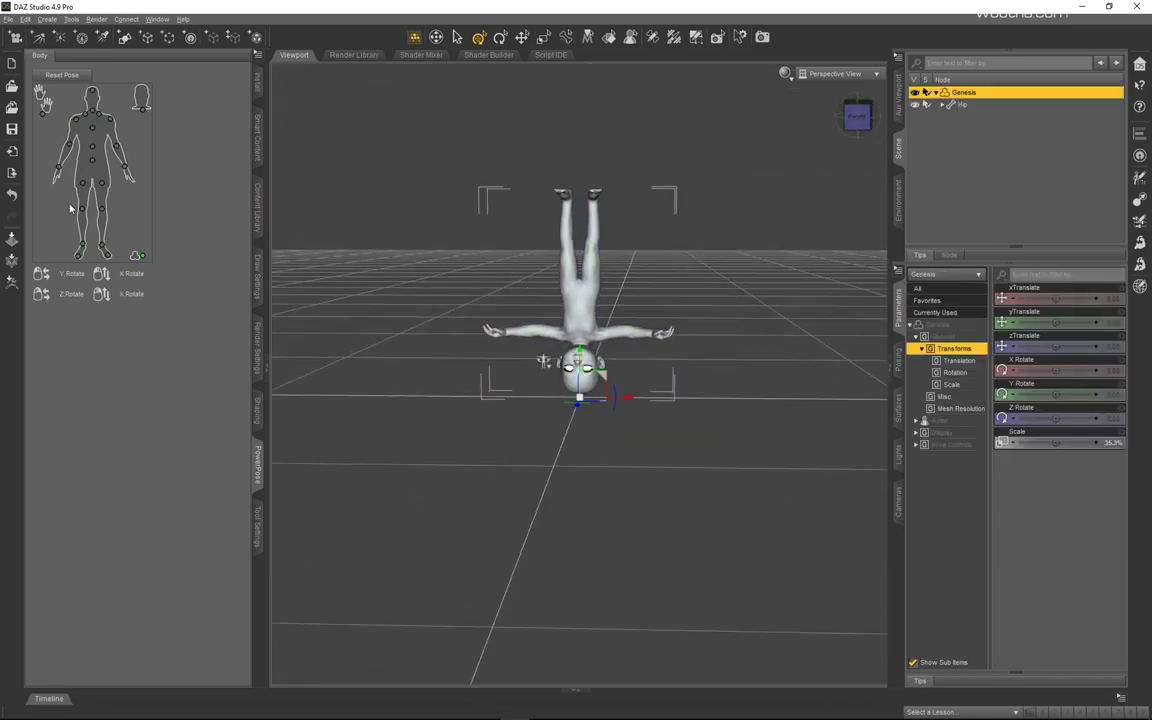
pyautogui.moveTo(85, 248); pyautogui.dragTo(113, 279)
pyautogui.moveTo(101, 183); pyautogui.dragTo(68, 180)
pyautogui.hotkey('ctrl', 'z')
pyautogui.hotkey('ctrl', 'z')
pyautogui.moveTo(94, 165); pyautogui.dragTo(60, 173, button='right')
pyautogui.hotkey('ctrl', 'z')
pyautogui.moveTo(60, 173); pyautogui.dragTo(76, 177)
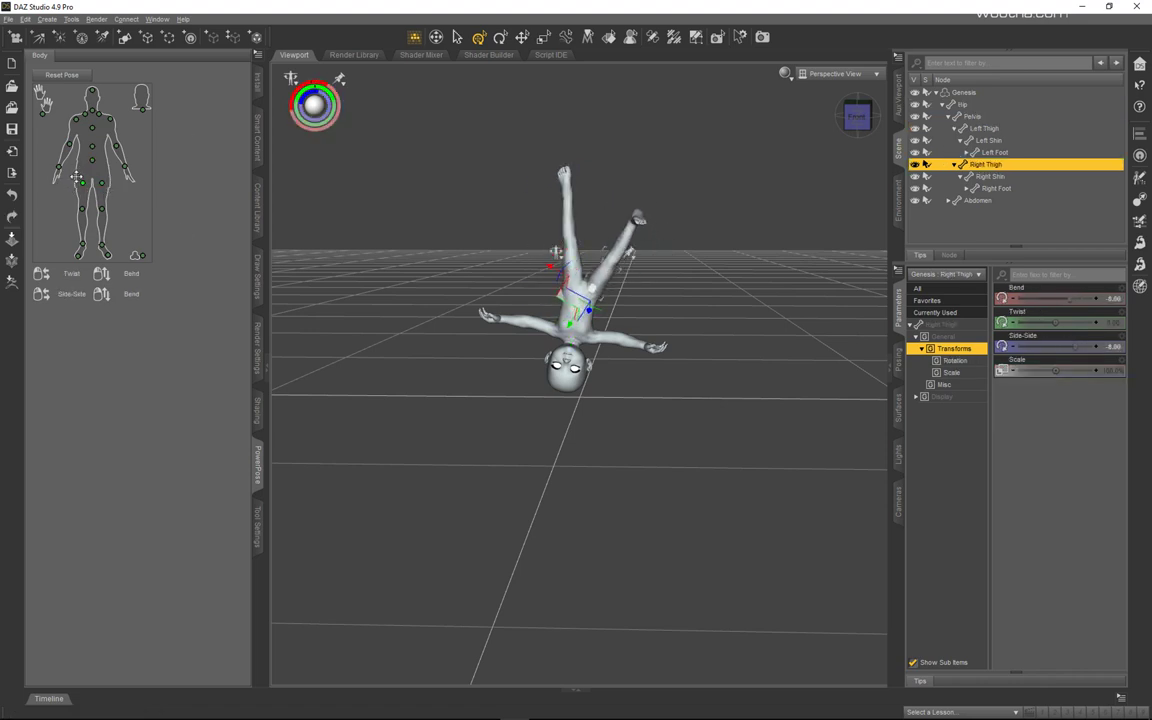
pyautogui.click(858, 116)
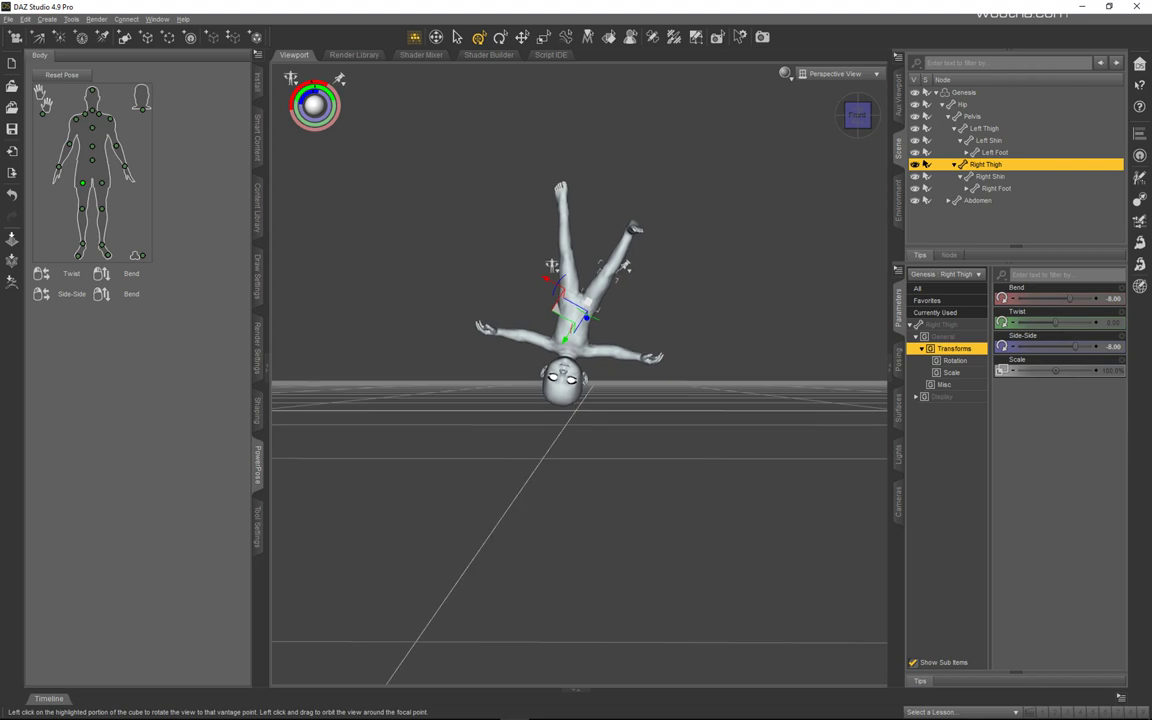
# - Open up the child's left hand with the Hands pose controls, including Left Fingers In-Out at 0.51
pyautogui.click(517, 330)
pyautogui.click(656, 310)
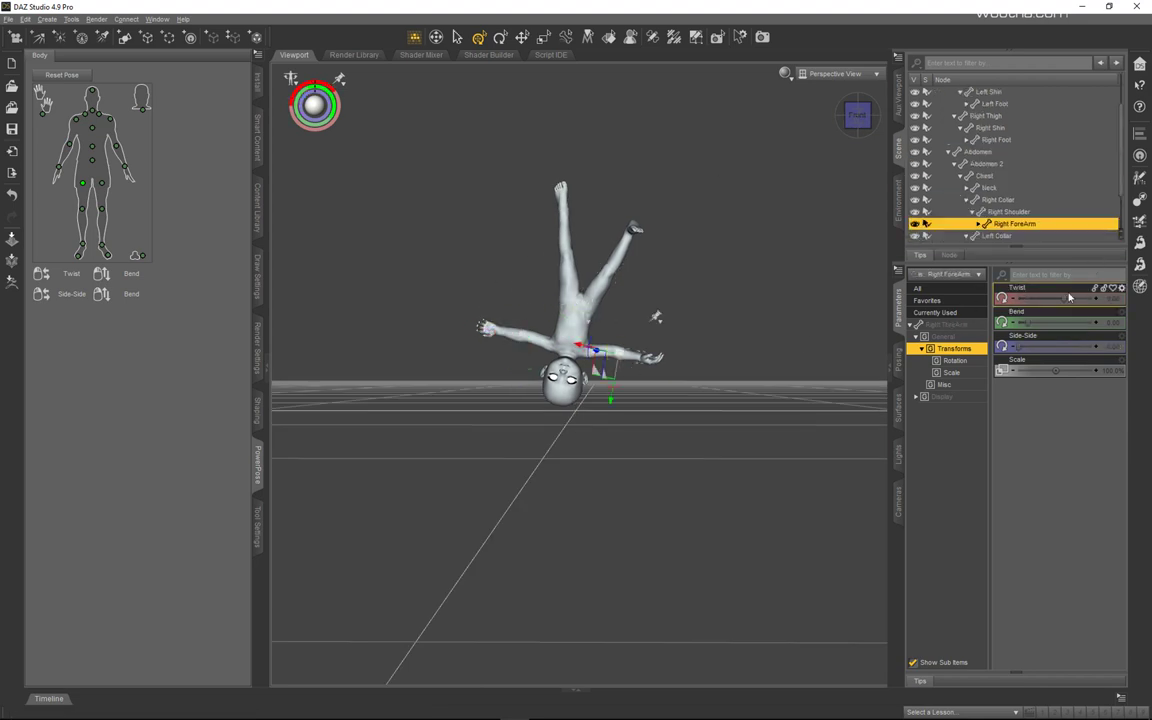
pyautogui.click(485, 330)
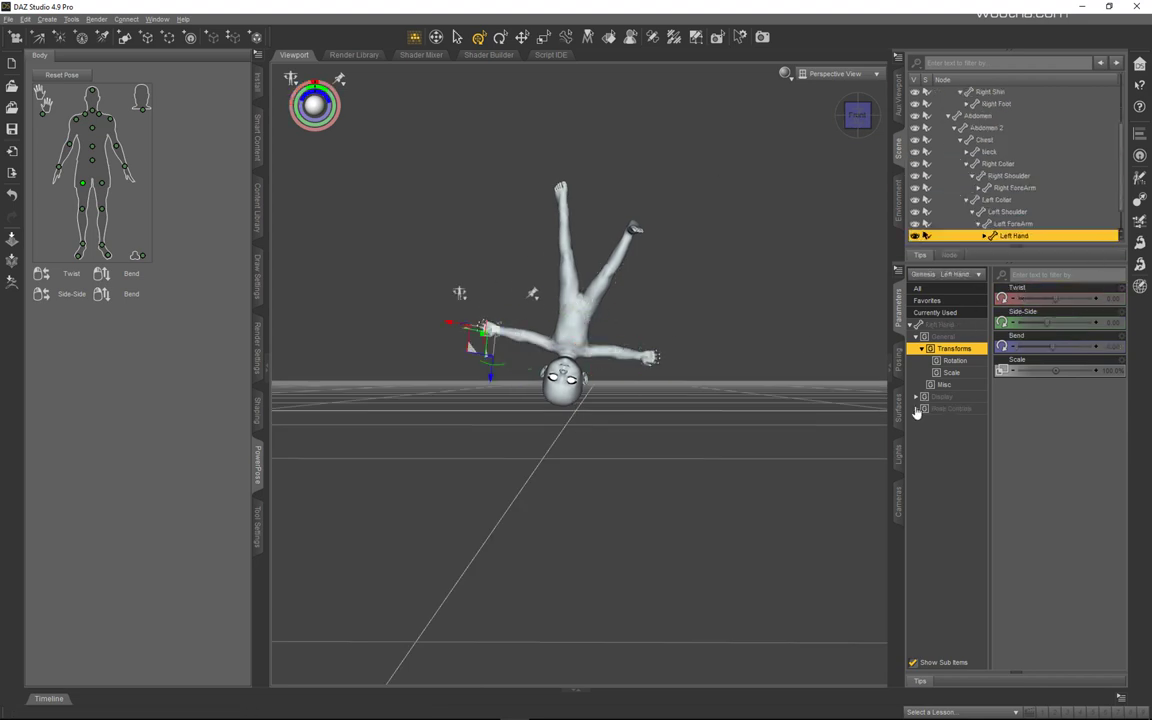
pyautogui.click(948, 420)
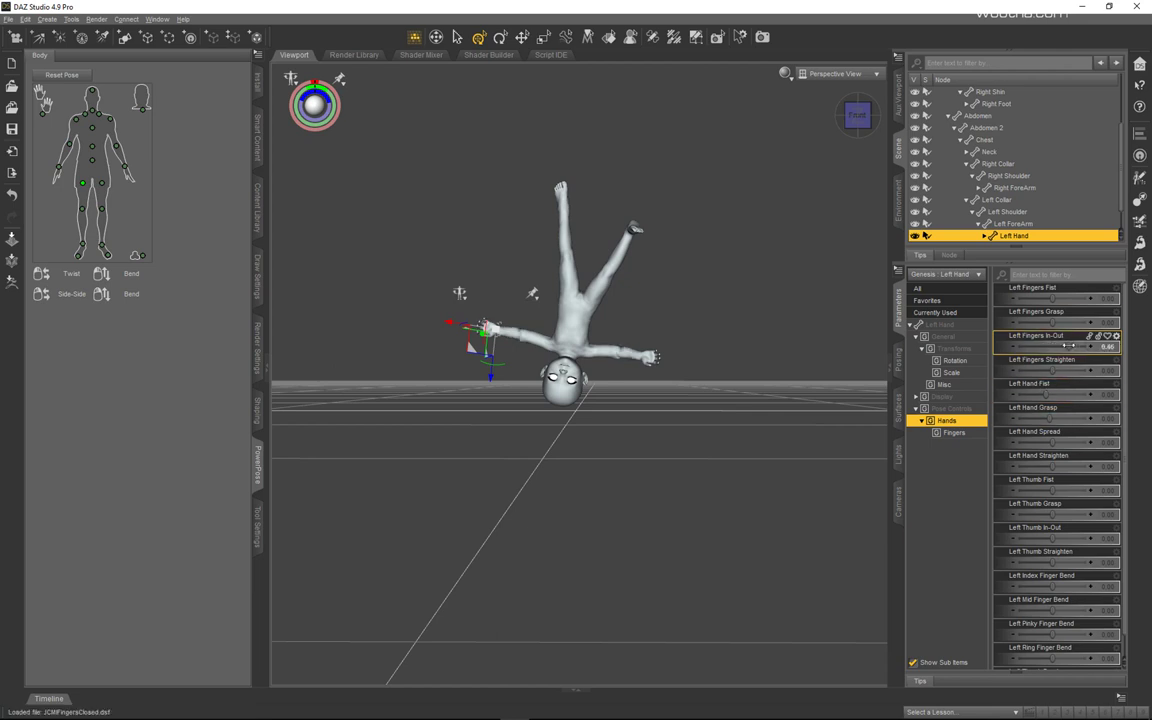
pyautogui.moveTo(1068, 345); pyautogui.dragTo(1071, 345)
pyautogui.moveTo(1052, 322)
pyautogui.mouseDown()
pyautogui.moveTo(998, 323)
pyautogui.moveTo(1050, 345)
pyautogui.mouseUp()
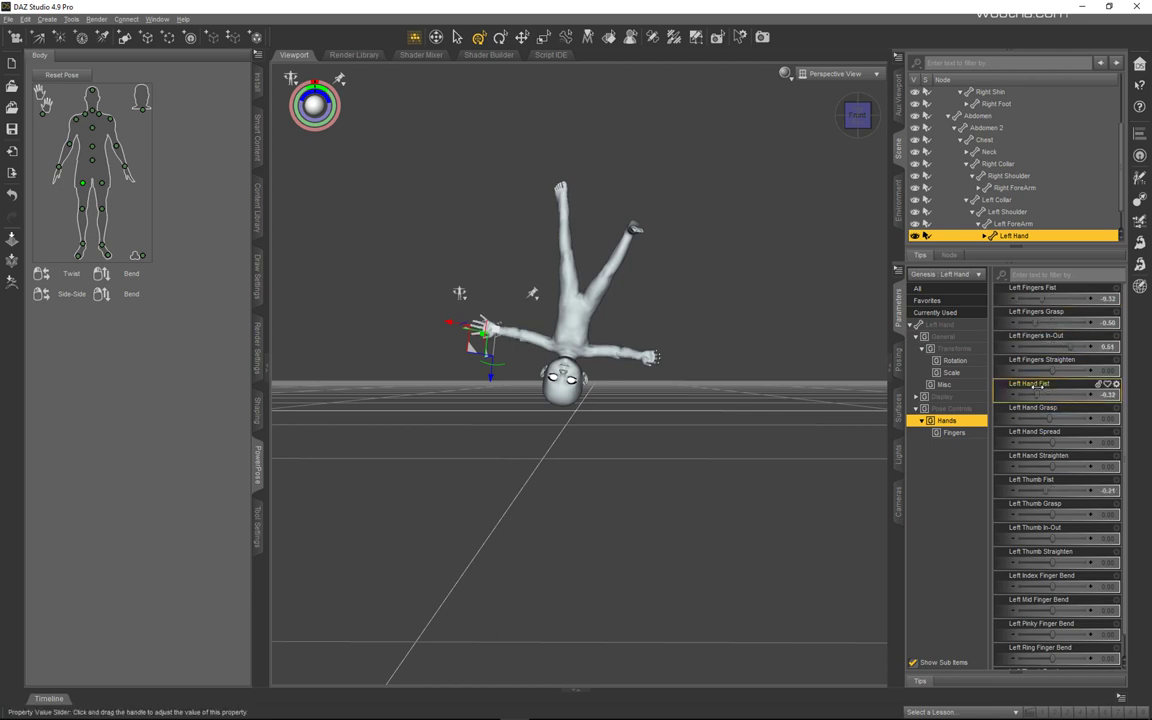
pyautogui.moveTo(1050, 466); pyautogui.dragTo(1079, 464)
# - Set the right hand's Spread and Straighten to 1.00, and spread the left hand as well
pyautogui.click(650, 356)
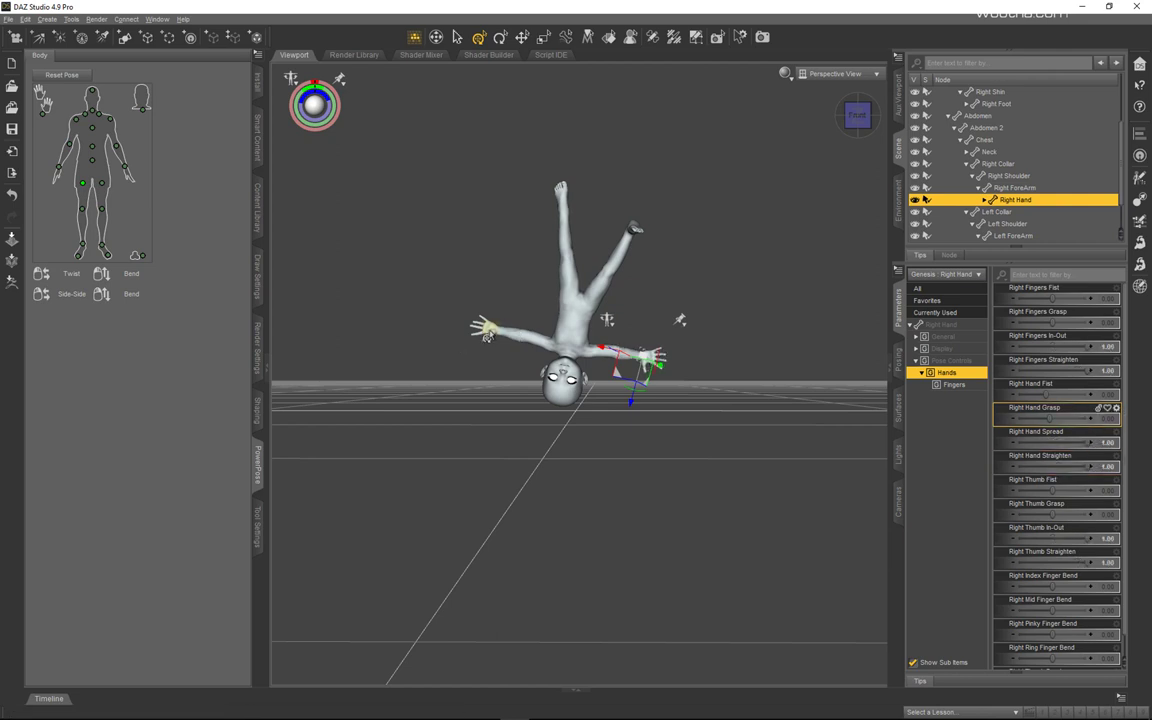
pyautogui.click(487, 328)
pyautogui.moveTo(1053, 441); pyautogui.dragTo(1065, 439)
# - Swing the right thigh out to a Side-Side of -40.65 and pull the right hand down past the head
pyautogui.moveTo(857, 115); pyautogui.dragTo(853, 110)
pyautogui.click(600, 296)
pyautogui.moveTo(1077, 346); pyautogui.dragTo(1052, 346)
pyautogui.moveTo(656, 357); pyautogui.dragTo(631, 421)
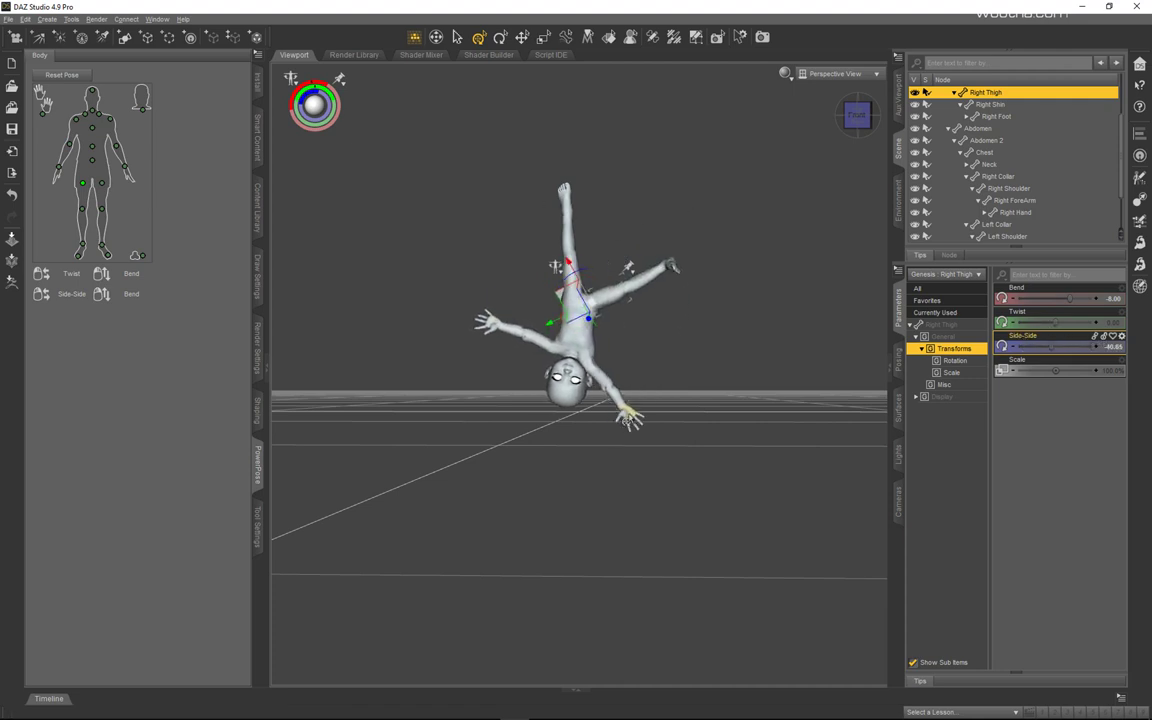
# - Turn the neck to the side and give the face a smile, with Mouth Smile Open 0.77 and Mouth Smile 0.43
pyautogui.click(92, 108)
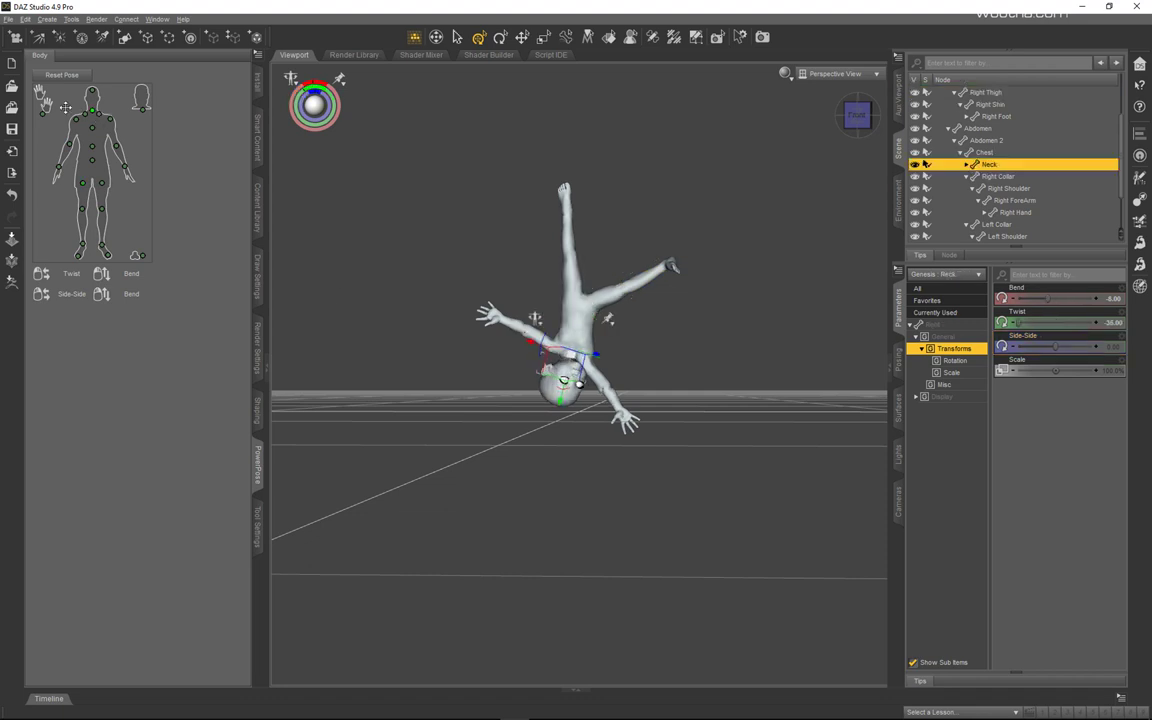
pyautogui.click(561, 390)
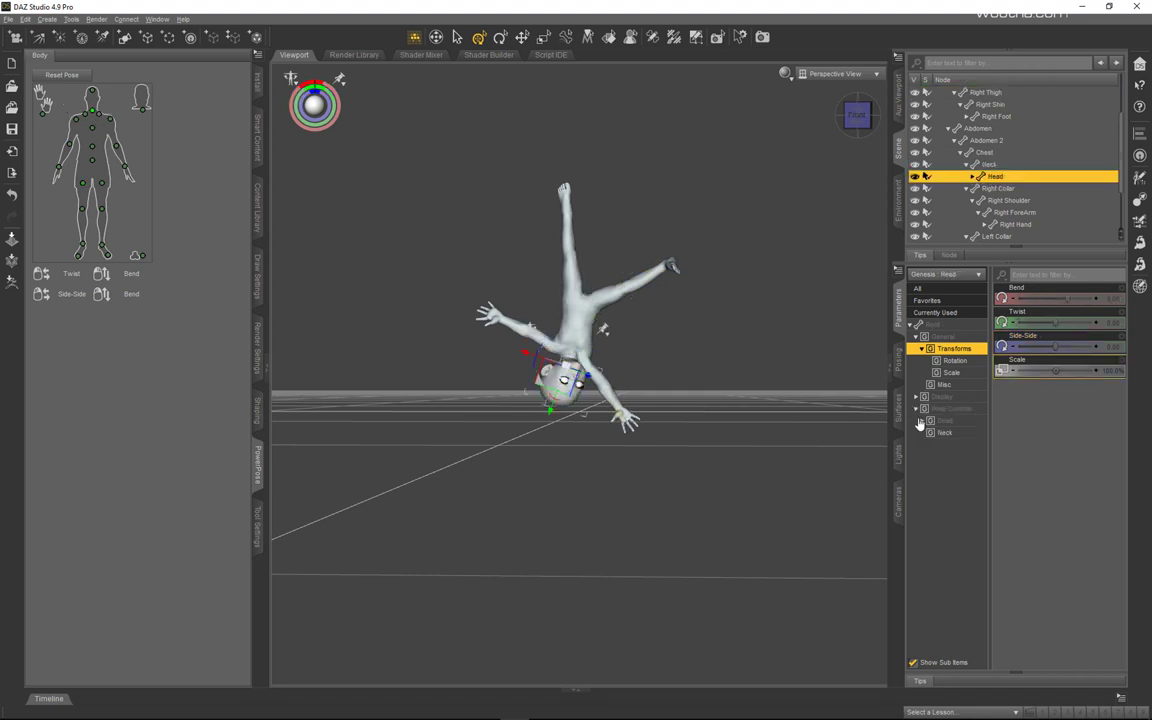
pyautogui.click(920, 421)
pyautogui.click(921, 421)
pyautogui.click(947, 457)
pyautogui.click(928, 482)
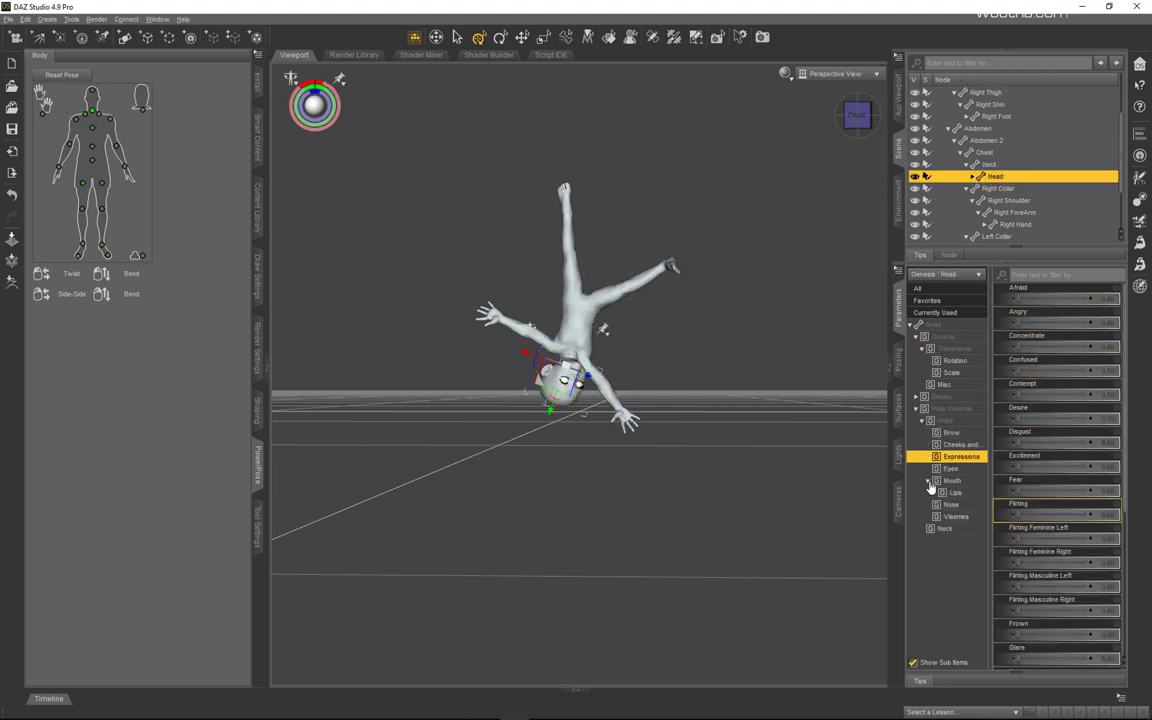
pyautogui.click(940, 481)
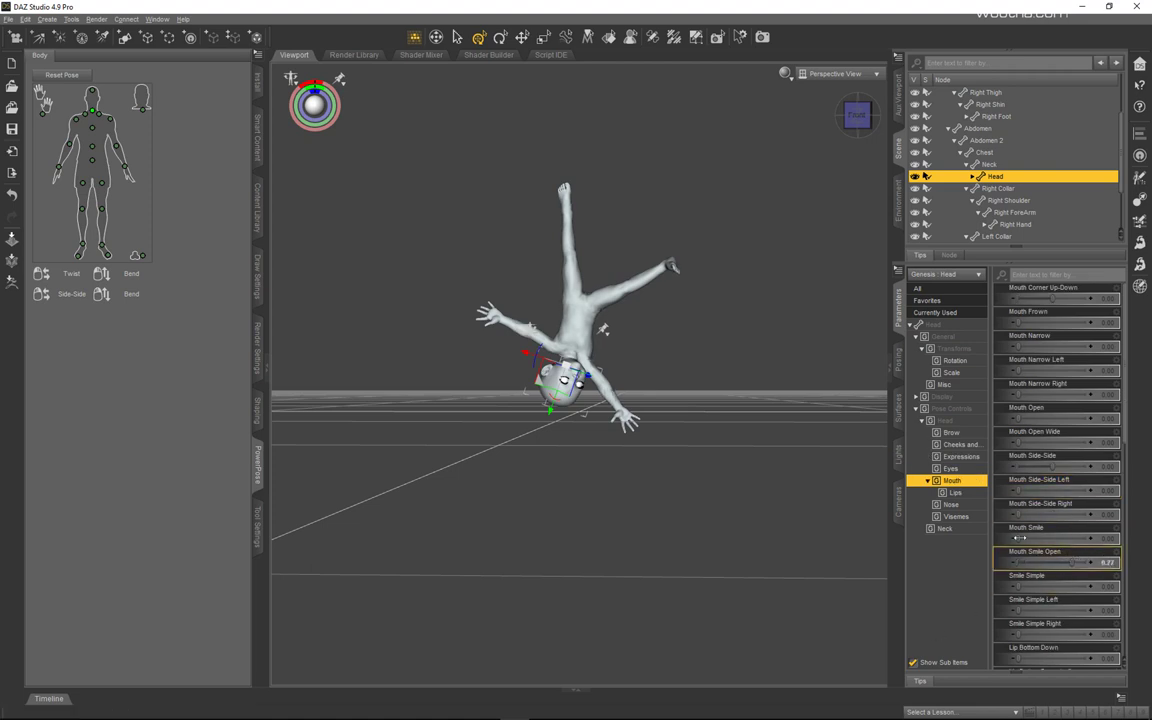
pyautogui.moveTo(1020, 538); pyautogui.dragTo(1048, 540)
# - Widen the child's laugh with Mouth Open 0.57, Mouth Open Wide 0.92, Smile Simple 0.87 and Mouth Smile 0.87
pyautogui.click(72, 20)
pyautogui.click(105, 106)
pyautogui.scroll(5, 851, 383)
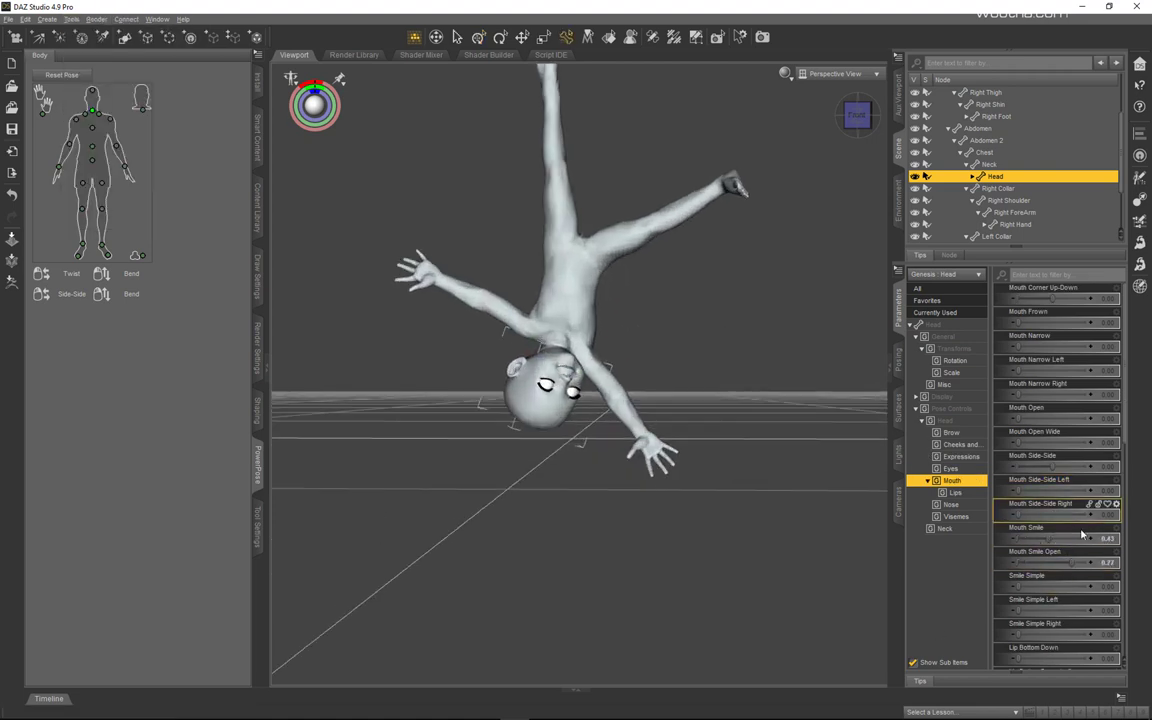
pyautogui.moveTo(1060, 443); pyautogui.dragTo(1125, 445)
pyautogui.moveTo(1048, 419); pyautogui.dragTo(1089, 420)
pyautogui.moveTo(1047, 587); pyautogui.dragTo(1075, 587)
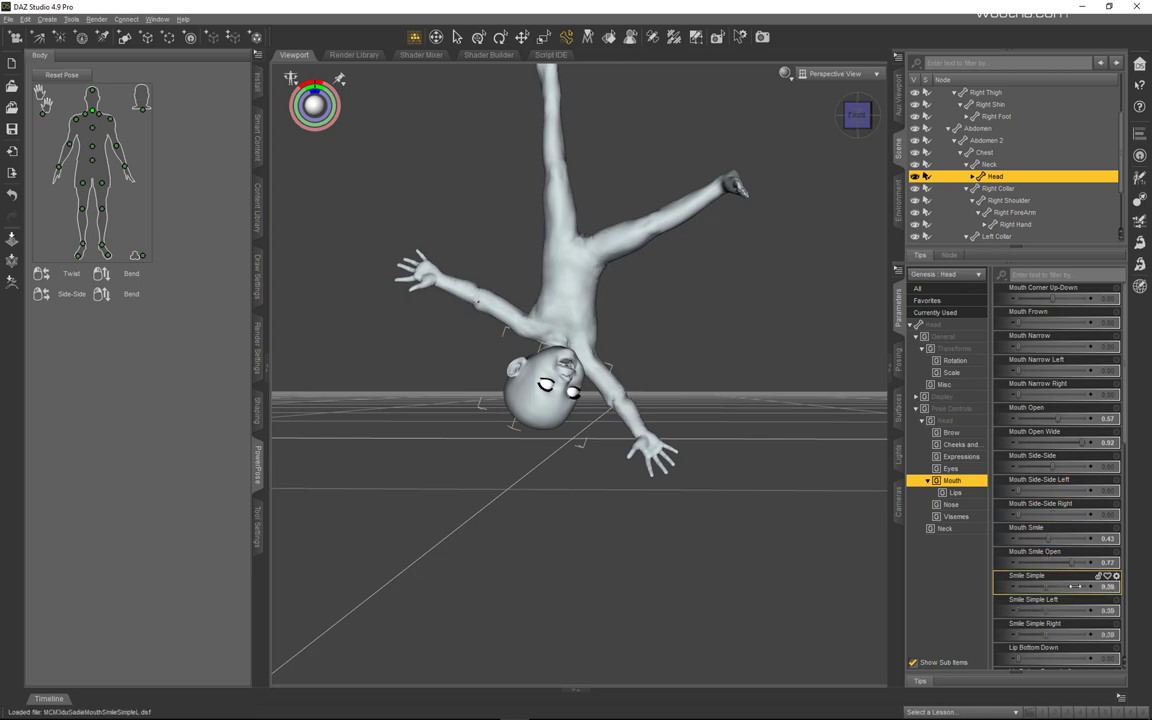
pyautogui.moveTo(1053, 543); pyautogui.dragTo(1083, 541)
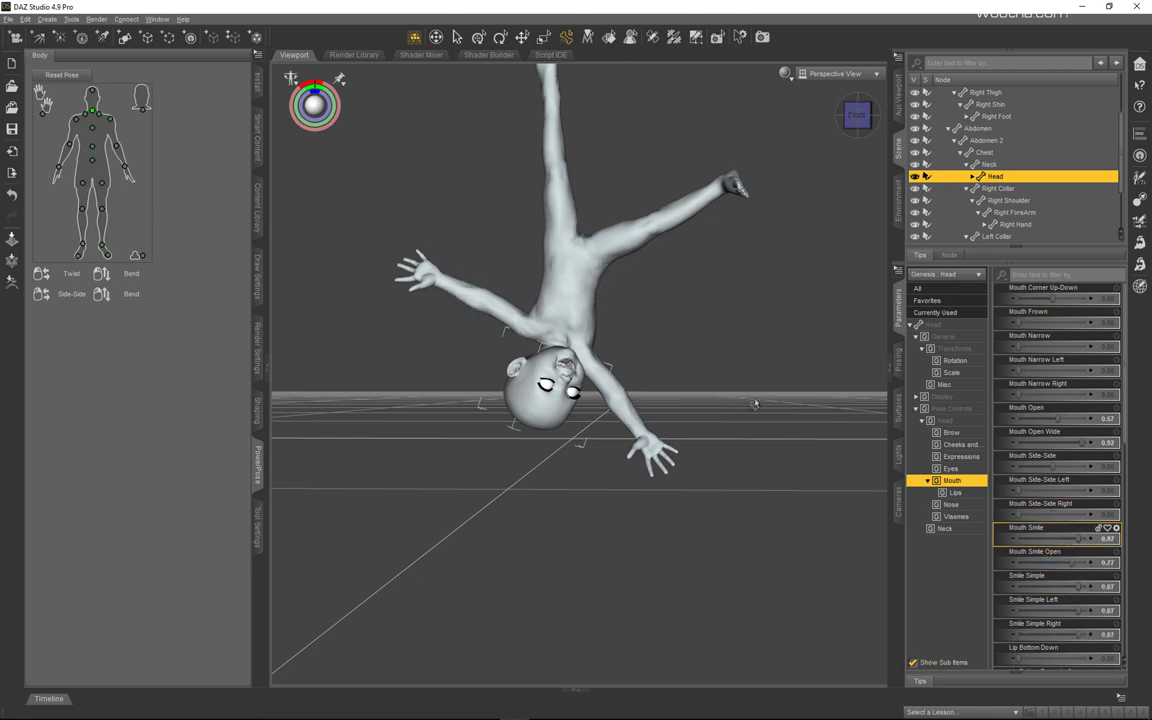
# - From the figure's right side, adjust the upper-body pose and rotate the left collar to a Front-Back of -15.21
pyautogui.scroll(-4, 718, 342)
pyautogui.scroll(-2, 718, 342)
pyautogui.moveTo(867, 119); pyautogui.dragTo(884, 140)
pyautogui.click(481, 299)
pyautogui.moveTo(1032, 300); pyautogui.dragTo(1070, 316)
pyautogui.click(485, 345)
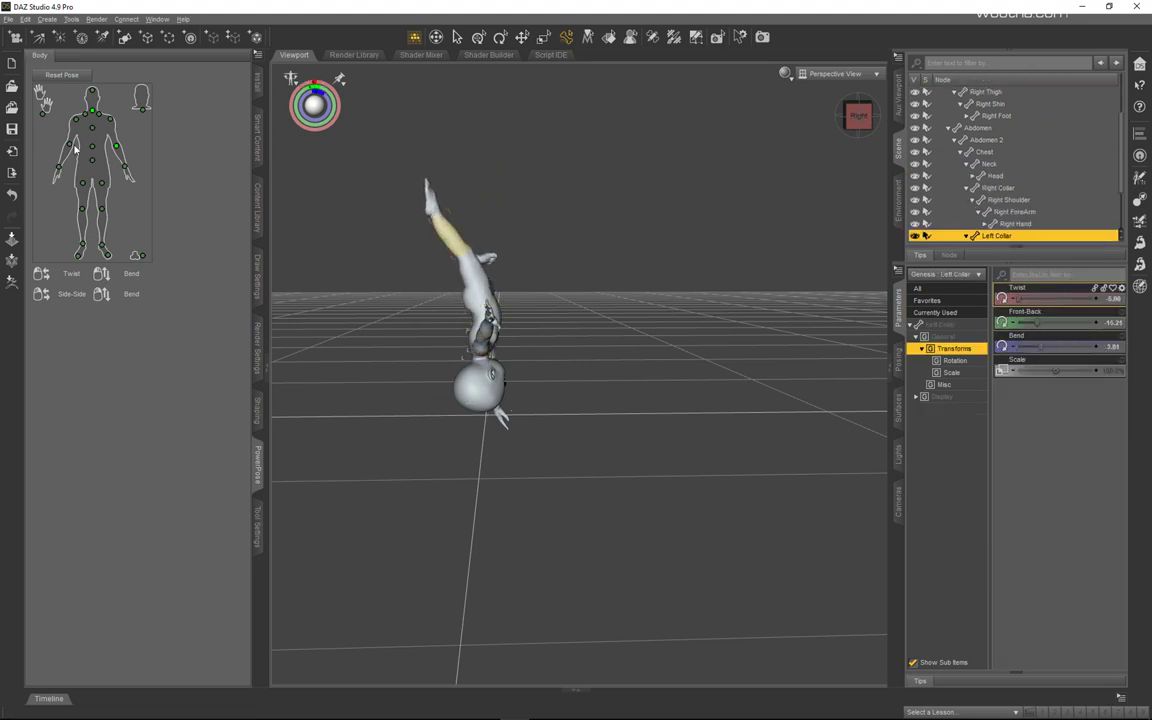
# - Adjust the torso pose and rotate the right collar to a Front-Back of 26.00
pyautogui.click(1000, 188)
pyautogui.moveTo(1082, 322); pyautogui.dragTo(1100, 333)
pyautogui.click(1000, 236)
pyautogui.moveTo(860, 118); pyautogui.dragTo(829, 121)
pyautogui.click(579, 298)
pyautogui.moveTo(1055, 322); pyautogui.dragTo(1098, 326)
pyautogui.click(570, 332)
pyautogui.click(593, 352)
pyautogui.moveTo(860, 124); pyautogui.dragTo(668, 204)
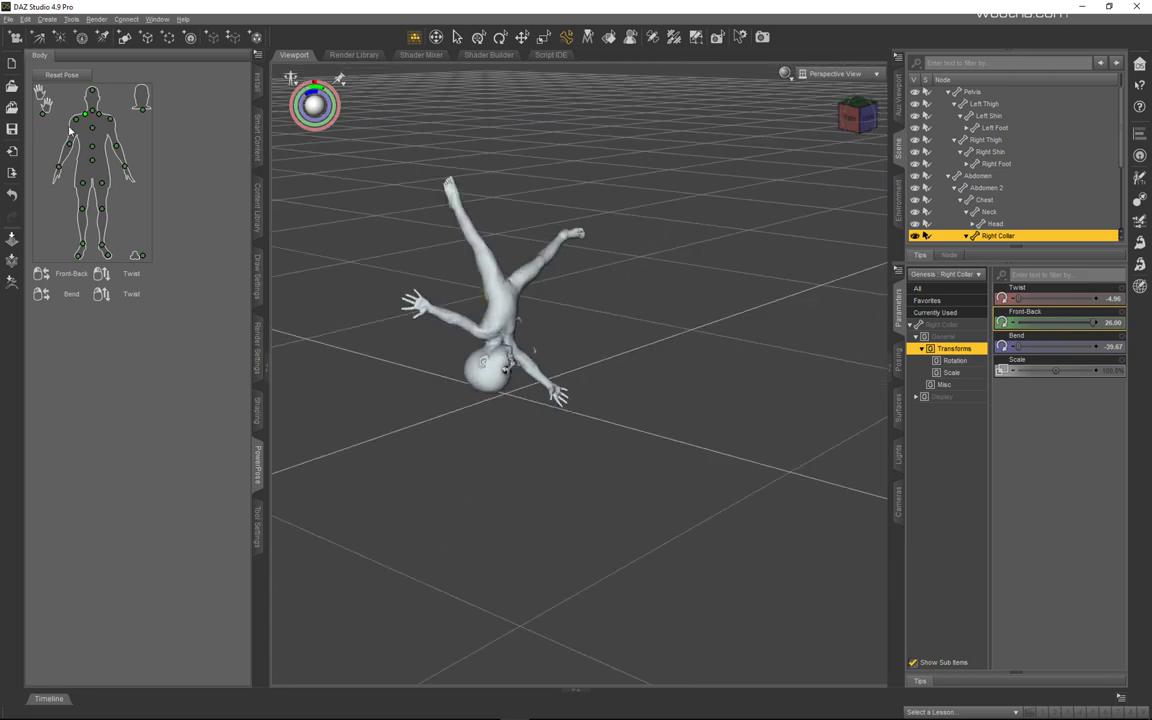
# - Refine the child's shoulder and collar rotations to balance both arms
pyautogui.click(76, 120)
pyautogui.click(110, 119)
pyautogui.moveTo(1083, 321); pyautogui.dragTo(1098, 322)
pyautogui.click(99, 114)
# - From the front, set the right thigh's Bend to -54.23 and adjust the right shin's Bend
pyautogui.moveTo(857, 118); pyautogui.dragTo(812, 78)
pyautogui.click(657, 283)
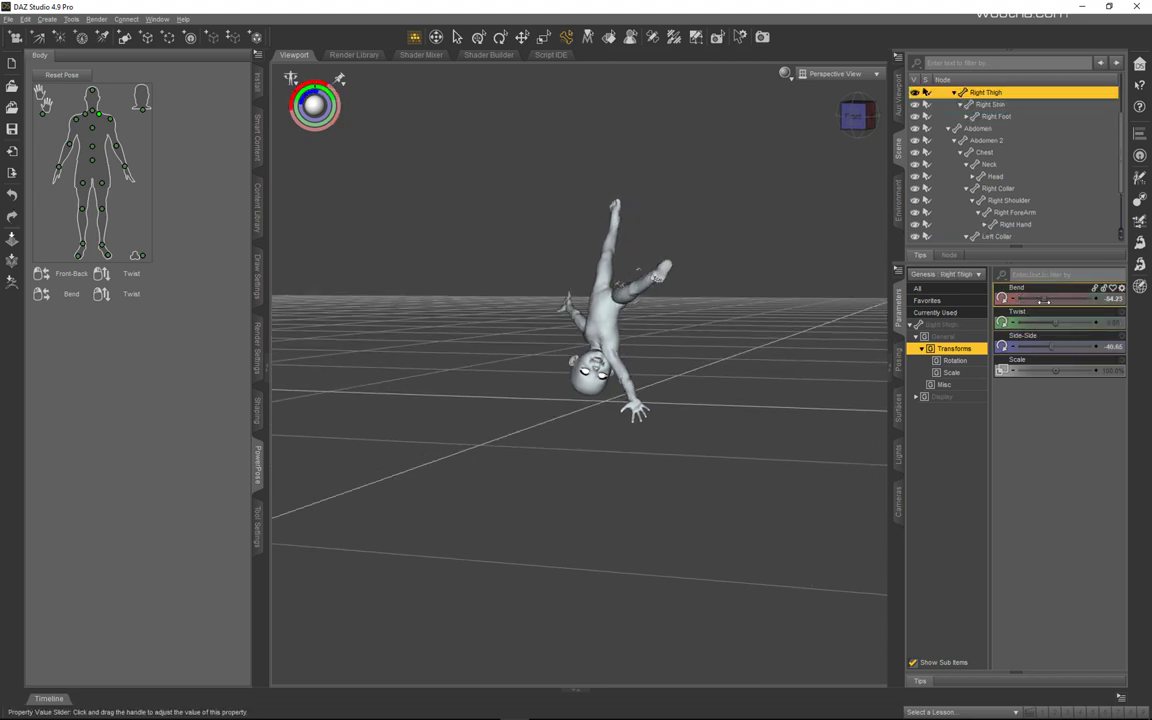
pyautogui.click(650, 280)
pyautogui.moveTo(1044, 300); pyautogui.dragTo(1098, 313)
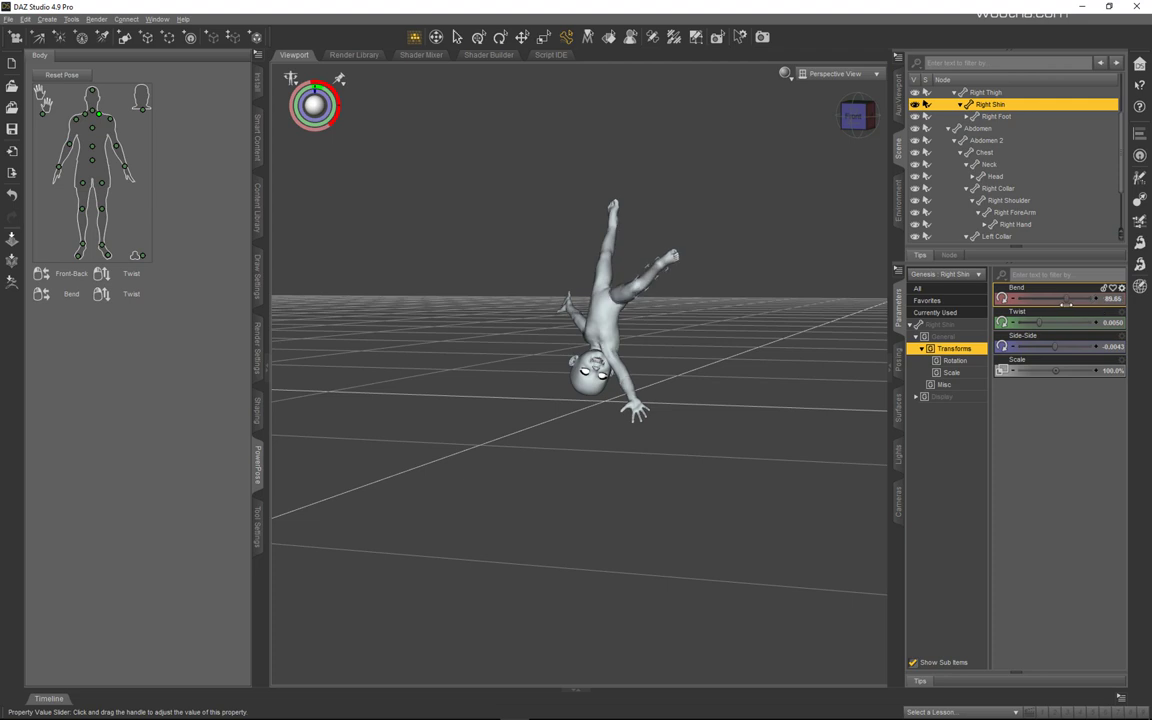
# - Export the posed child figure, switch to ZBrush and frame the imported model
pyautogui.click(6, 22)
pyautogui.click(48, 157)
pyautogui.click(563, 378)
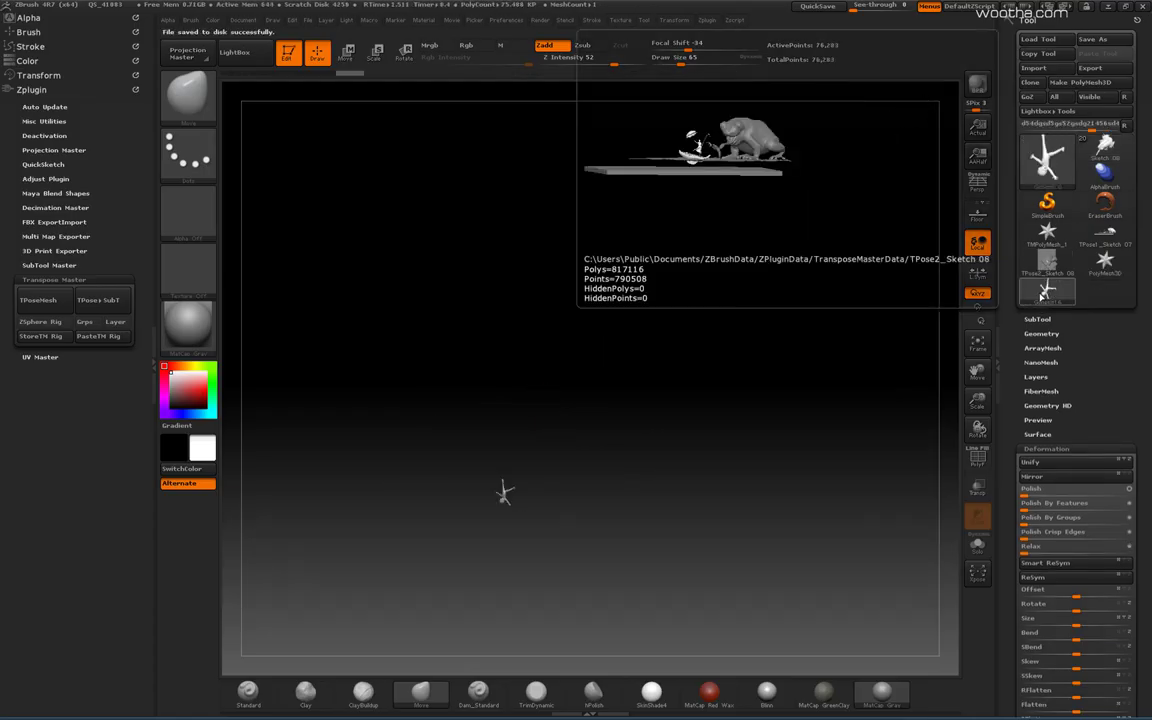
pyautogui.press('f')
pyautogui.keyDown('alt'); pyautogui.moveTo(785, 480); pyautogui.dragTo(800, 370); pyautogui.keyUp('alt')
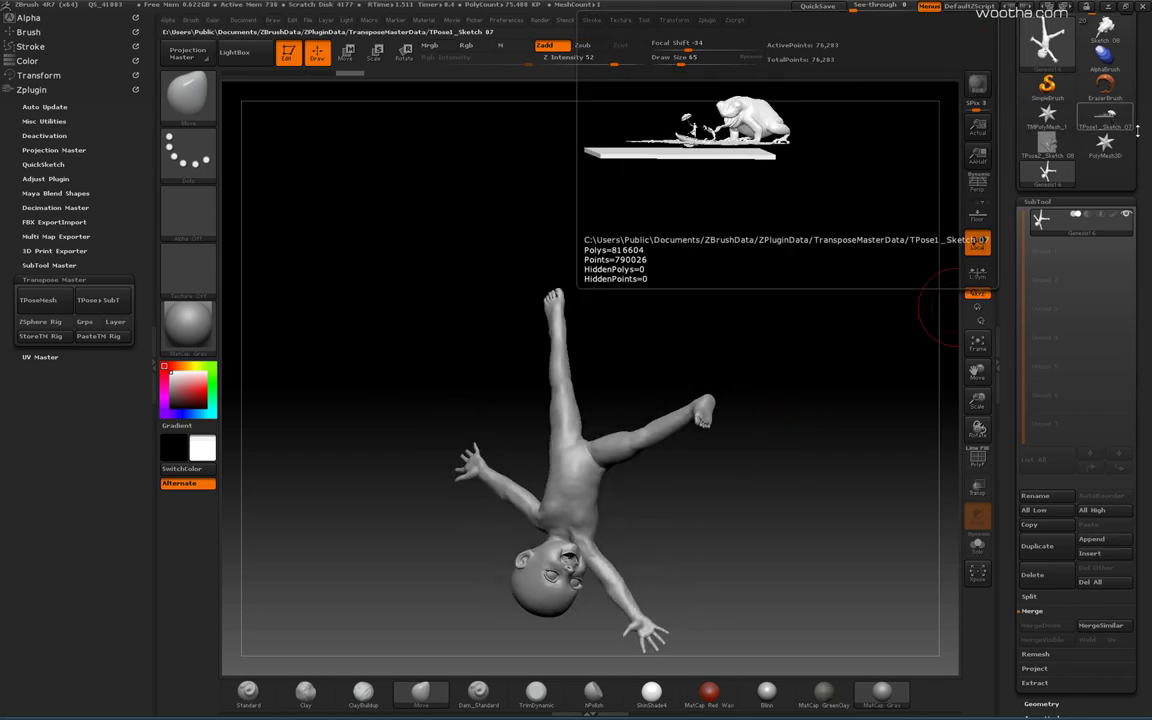
# - Switch to the frog scene tool and append the child figure as a new subtool
pyautogui.moveTo(1138, 131); pyautogui.dragTo(1137, 236)
pyautogui.click(1114, 142)
pyautogui.click(1098, 645)
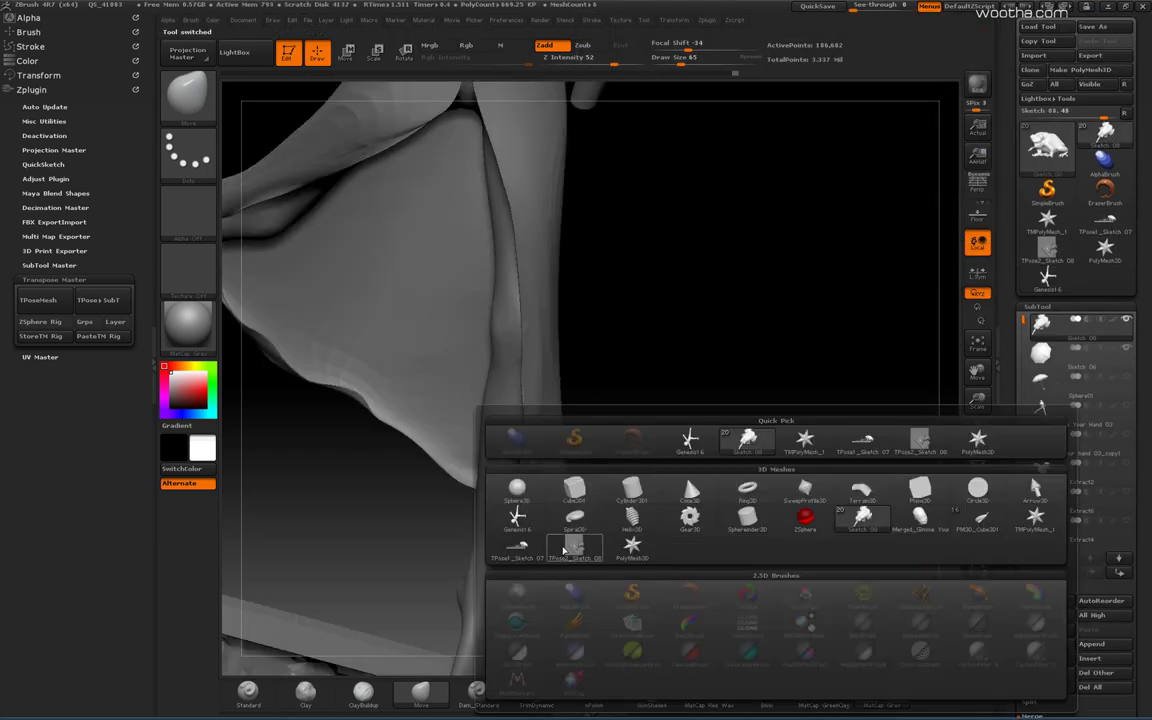
pyautogui.click(920, 516)
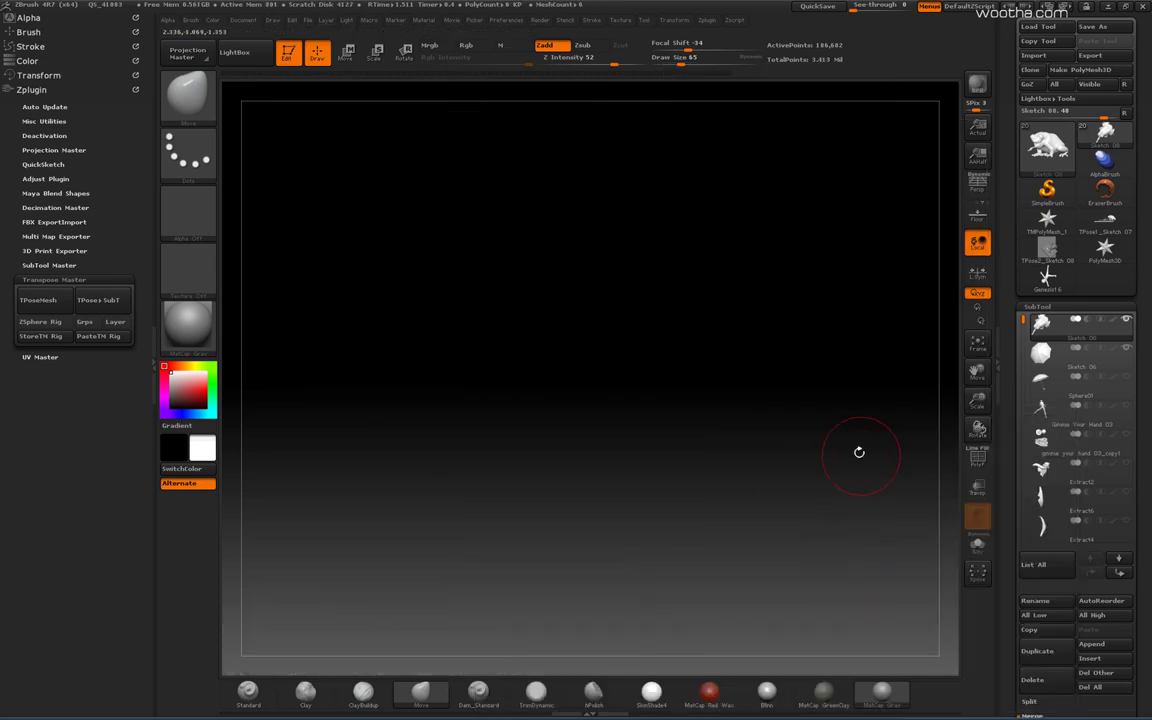
# - Select the appended child subtool and move it beside the fish in front of the frog's mouth
pyautogui.moveTo(1023, 319); pyautogui.dragTo(1023, 511)
pyautogui.click(1060, 412)
pyautogui.press('w')
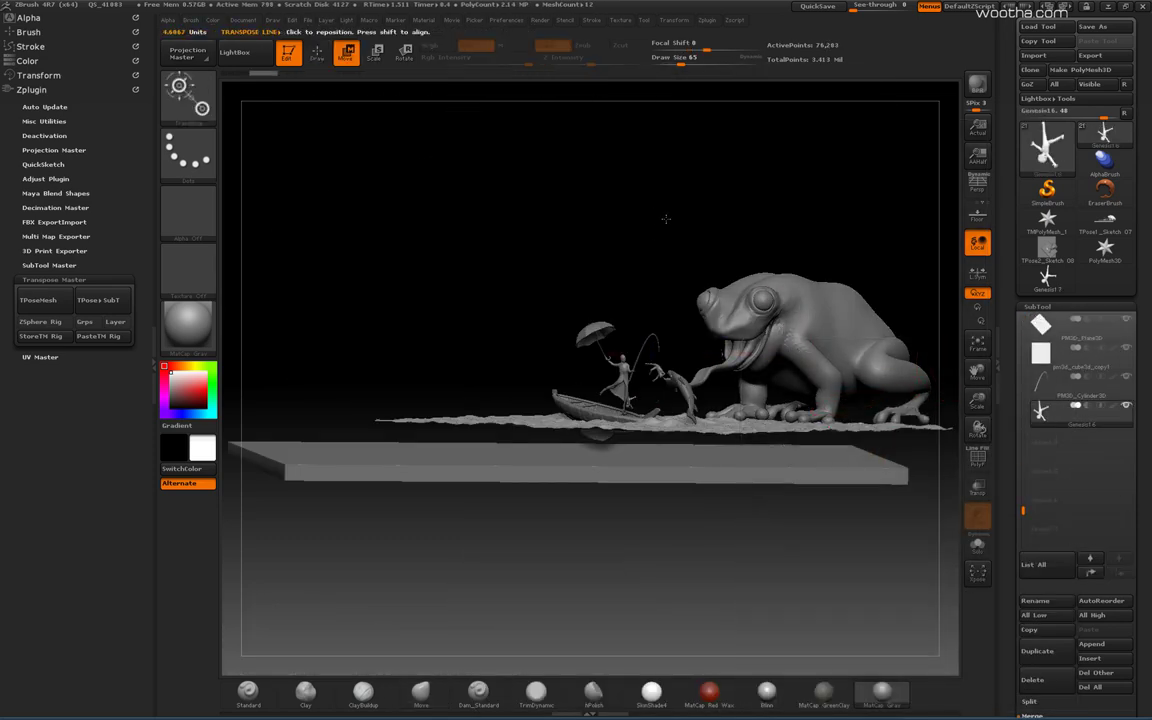
pyautogui.keyDown('alt'); pyautogui.moveTo(663, 218); pyautogui.dragTo(640, 330); pyautogui.keyUp('alt')
pyautogui.keyDown('shift'); pyautogui.moveTo(469, 455); pyautogui.dragTo(469, 357); pyautogui.keyUp('shift')
pyautogui.keyDown('ctrl'); pyautogui.moveTo(538, 212); pyautogui.dragTo(553, 228); pyautogui.keyUp('ctrl')
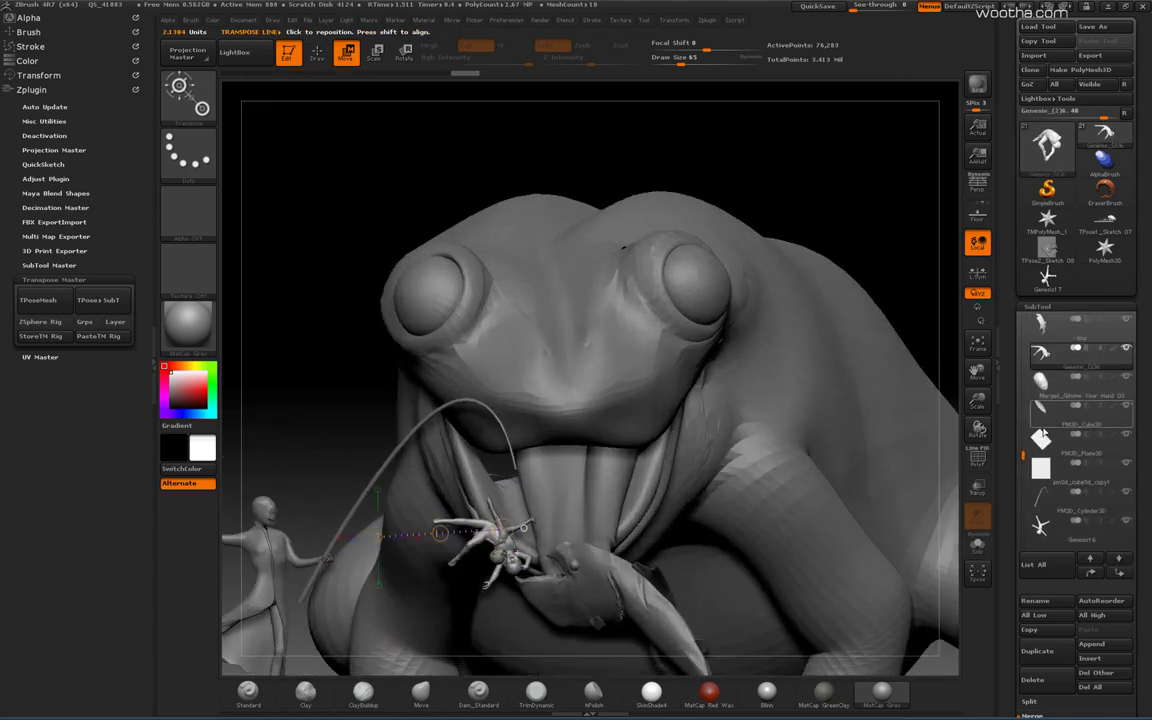
# - Reorder the bent-over figure in the subtool list and select the upside-down child figure
pyautogui.click(1090, 572)
pyautogui.click(1090, 572)
pyautogui.click(1119, 572)
pyautogui.click(1081, 528)
pyautogui.click(1126, 491)
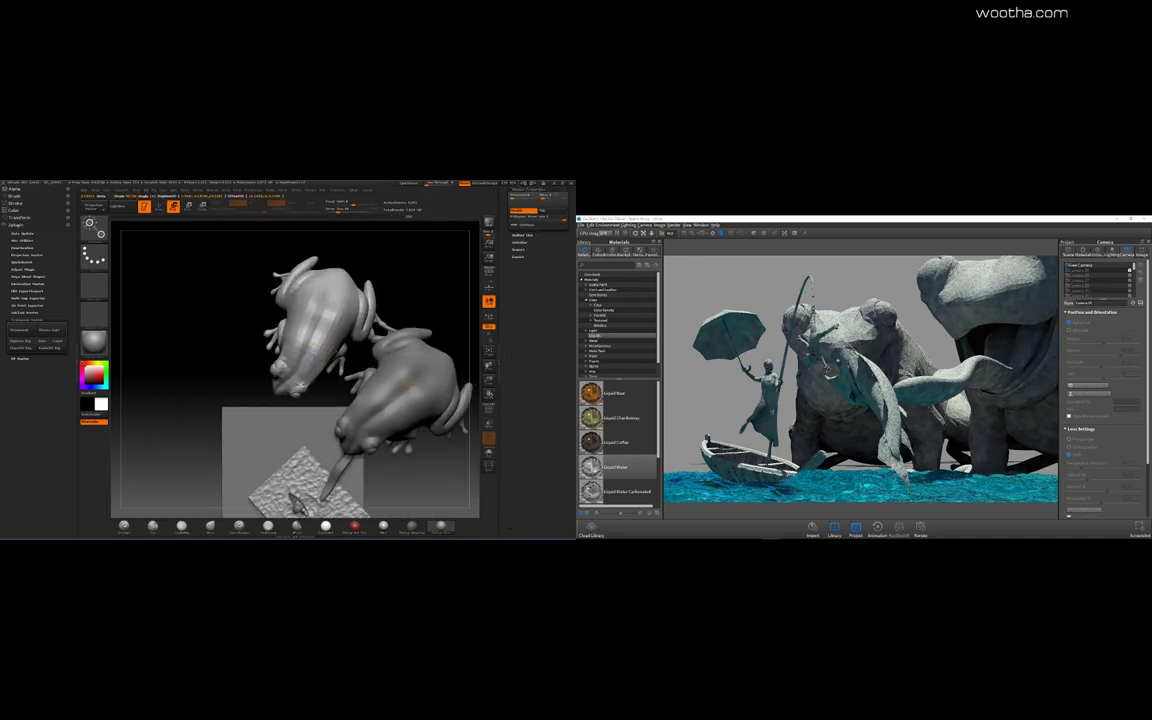
# - Rotate and move the second frog behind the boat and refresh the KeyShot render
pyautogui.moveTo(316, 402); pyautogui.dragTo(167, 340)
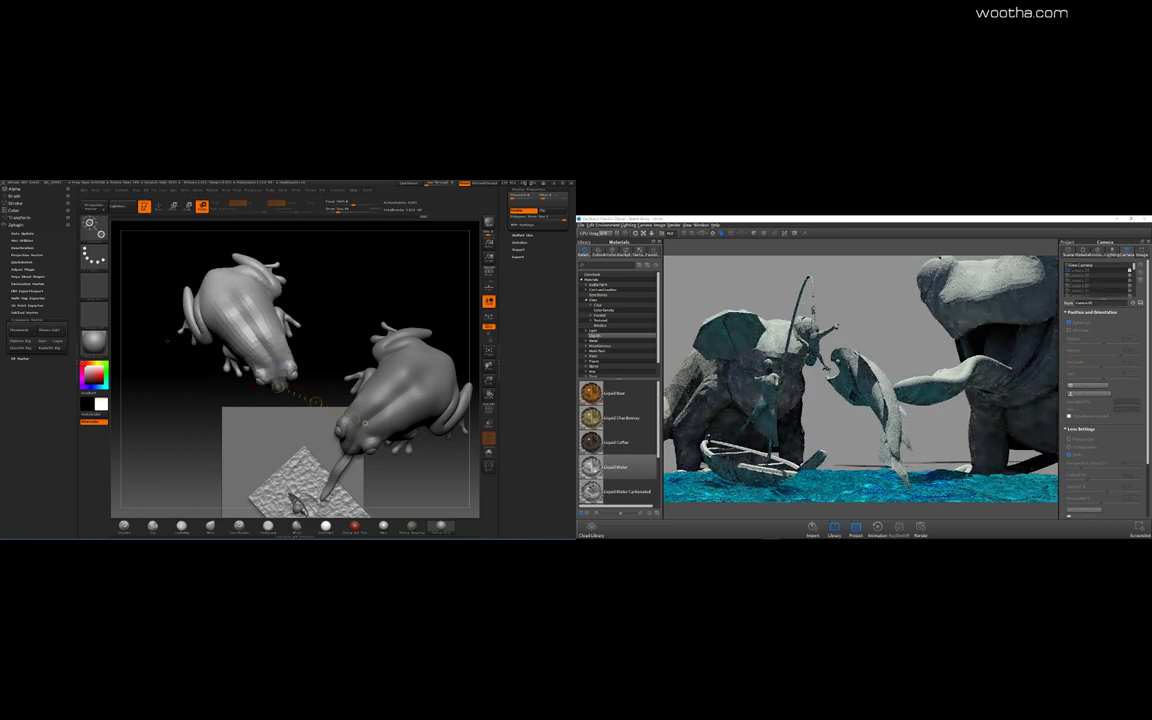
pyautogui.moveTo(167, 340); pyautogui.dragTo(236, 253)
pyautogui.moveTo(249, 355); pyautogui.dragTo(249, 336)
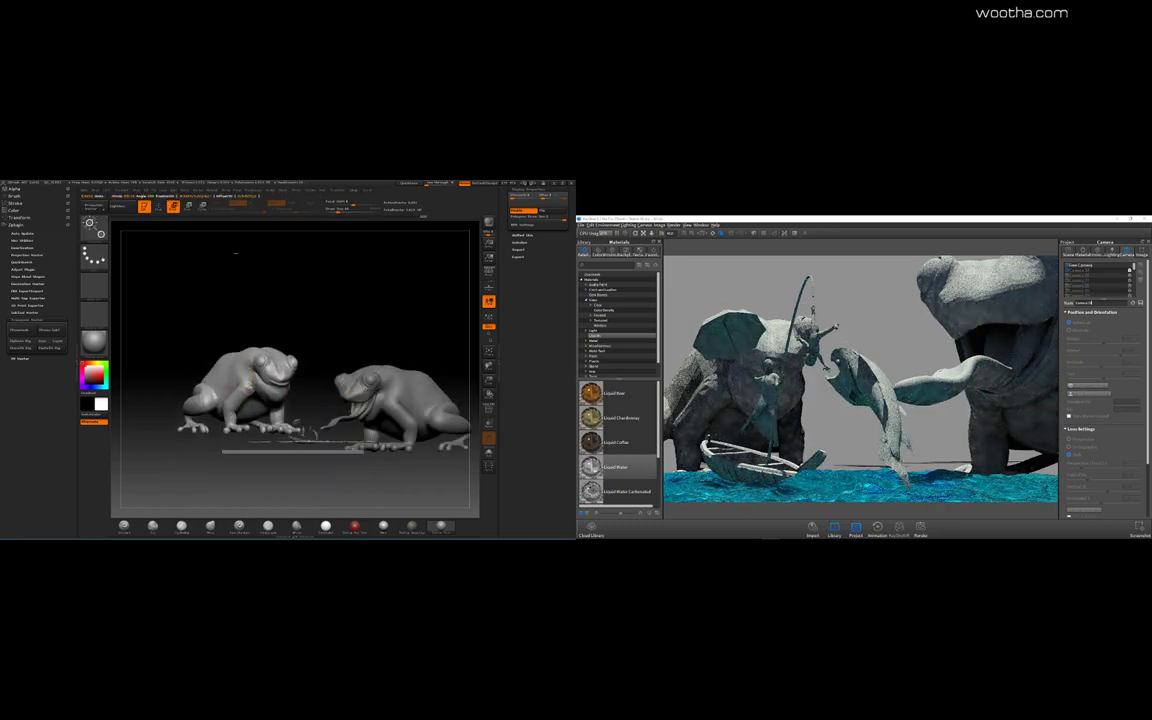
pyautogui.hotkey('shift', 'r')
# - Reposition and rotate the second frog beside the first one so it faces the boat, refreshing the KeyShot render after the adjustments
pyautogui.moveTo(268, 378); pyautogui.dragTo(281, 430)
pyautogui.keyDown('alt'); pyautogui.moveTo(200, 440); pyautogui.dragTo(200, 415); pyautogui.keyUp('alt')
pyautogui.press('r')
pyautogui.moveTo(293, 485); pyautogui.dragTo(270, 392)
pyautogui.moveTo(270, 392); pyautogui.dragTo(312, 398)
pyautogui.hotkey('shift', 'r')
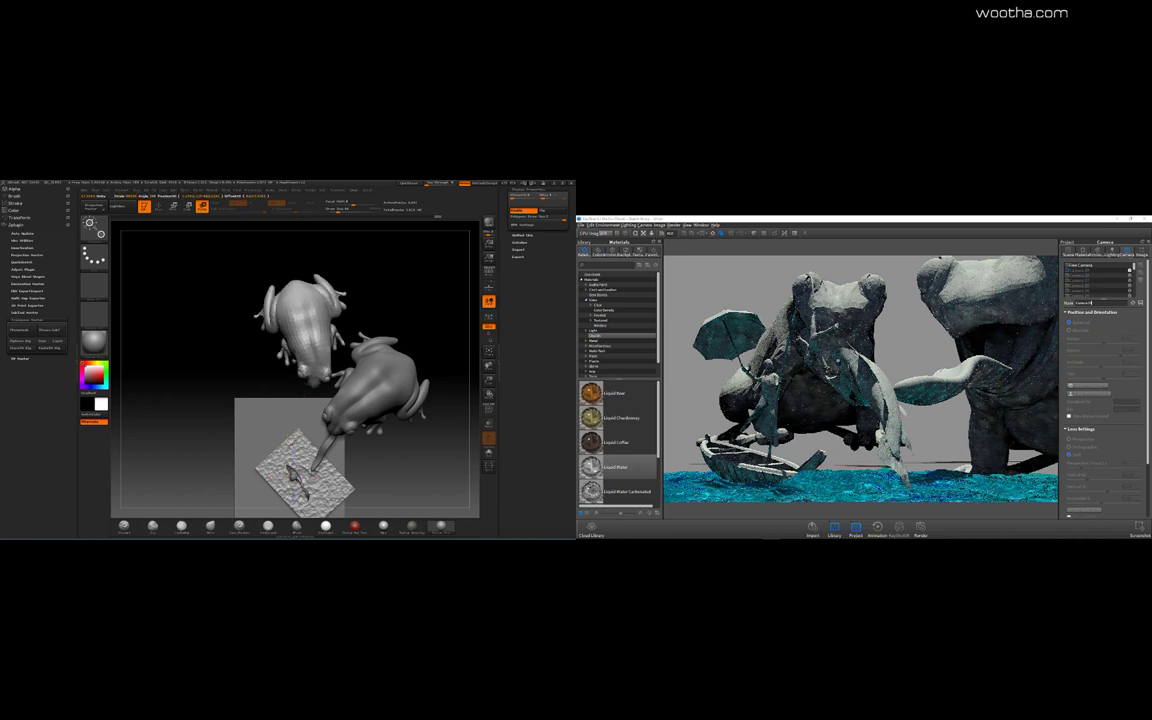
pyautogui.hotkey('shift', 'r')
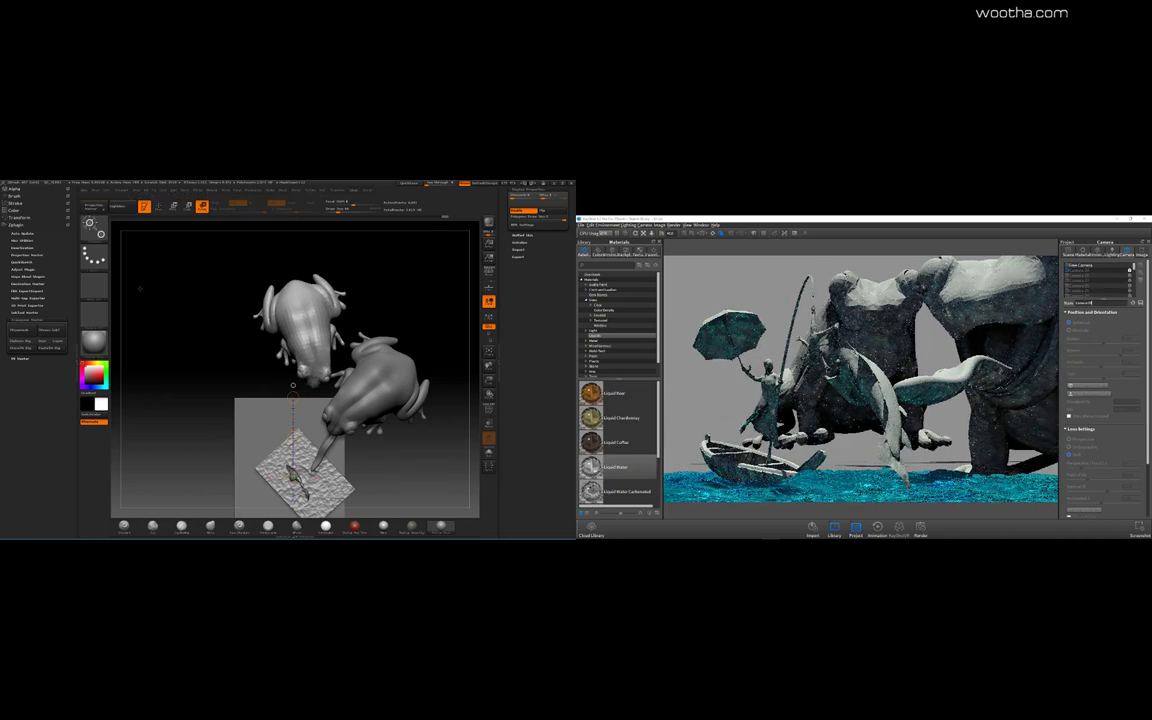
pyautogui.hotkey('shift', 'r')
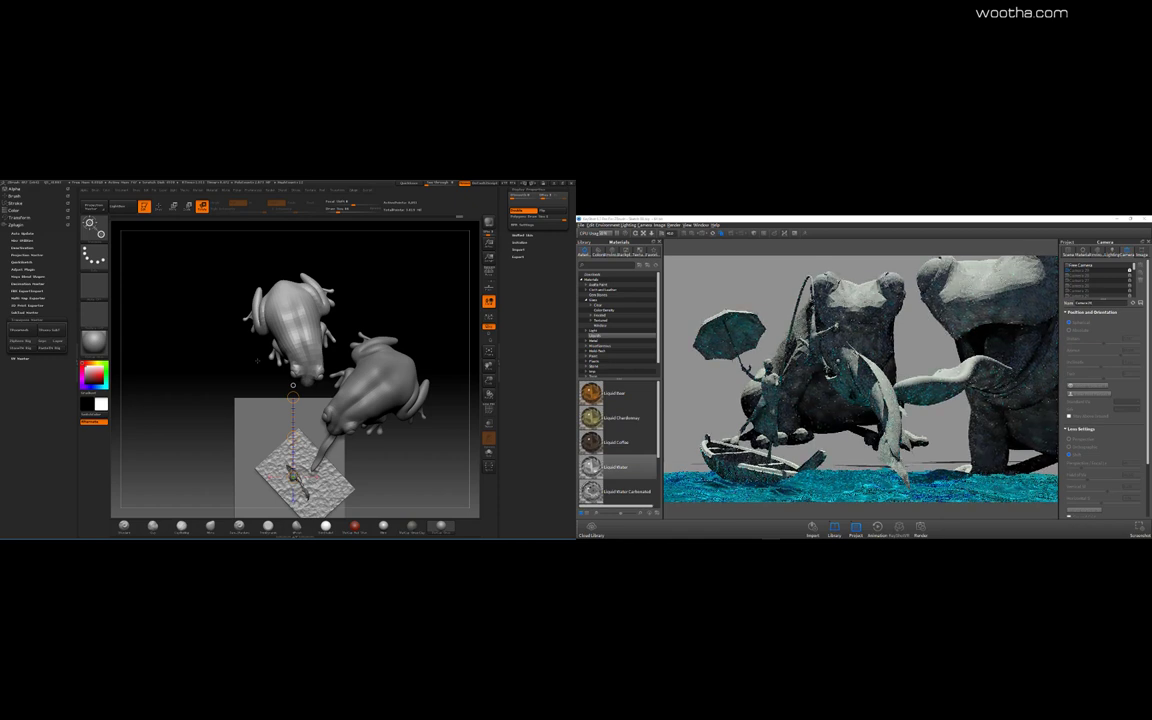
# - Transfer the Transpose Master pose back to the subtools, hide the second frog and refresh the KeyShot render
pyautogui.click(49, 330)
pyautogui.moveTo(506, 215); pyautogui.dragTo(506, 495)
pyautogui.click(519, 281)
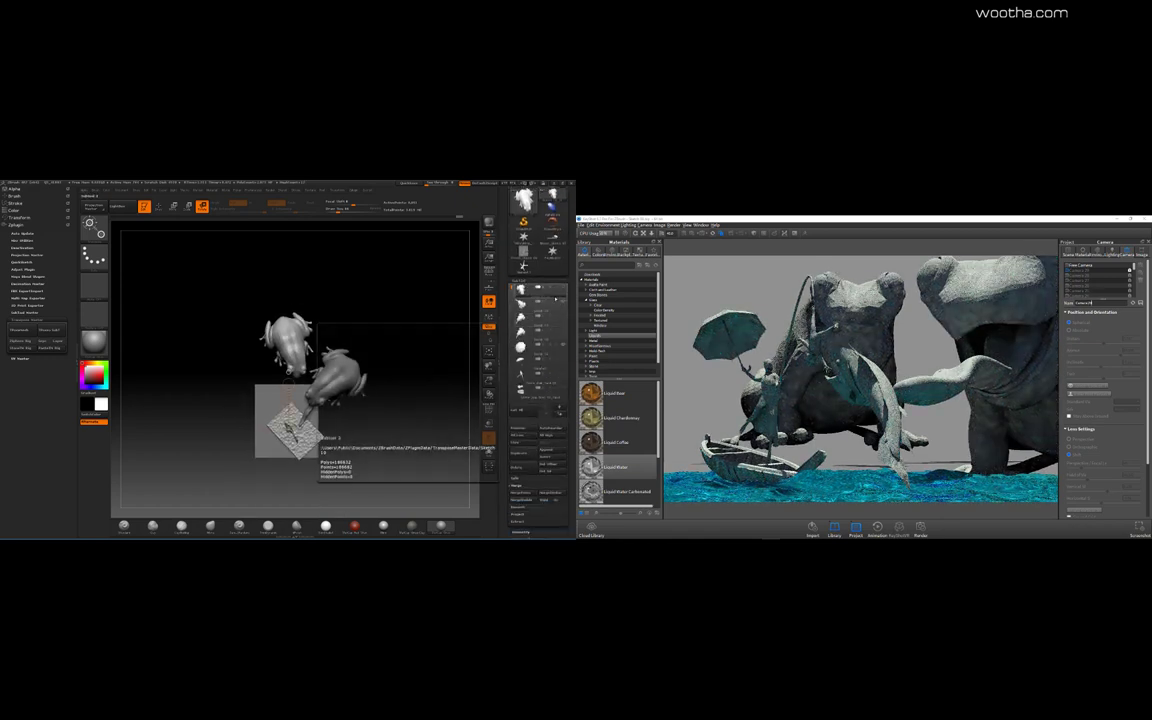
pyautogui.moveTo(395, 385); pyautogui.dragTo(445, 365)
pyautogui.click(535, 318)
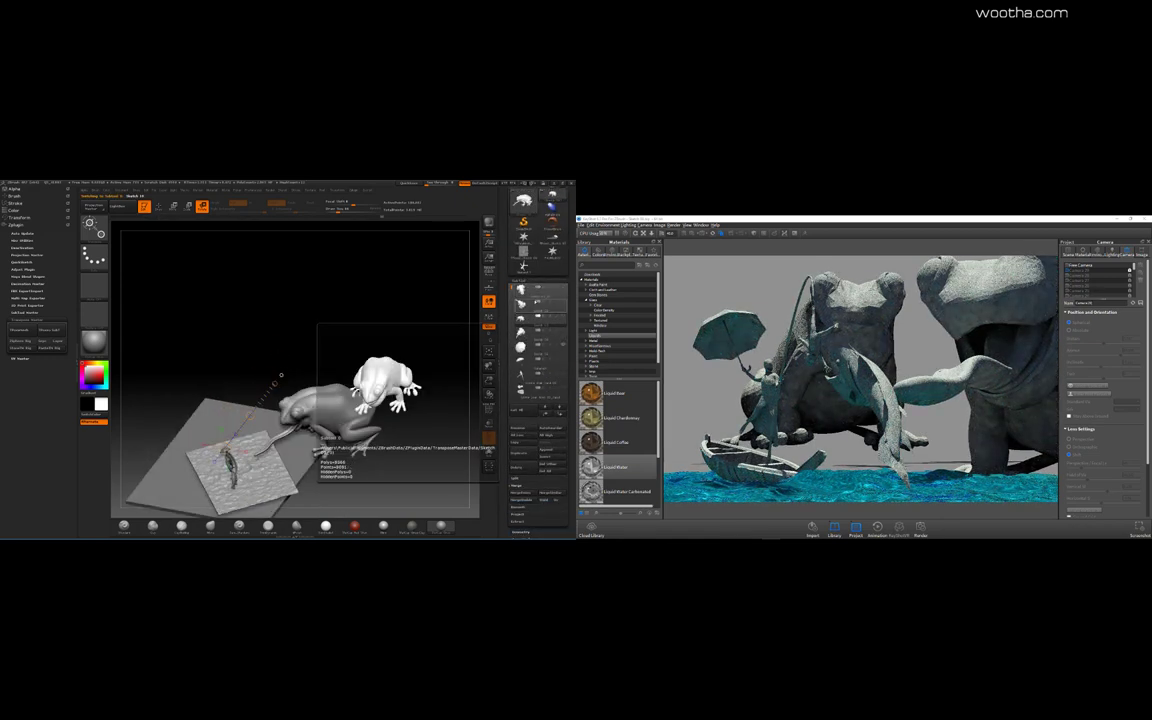
pyautogui.hotkey('shift', 'r')
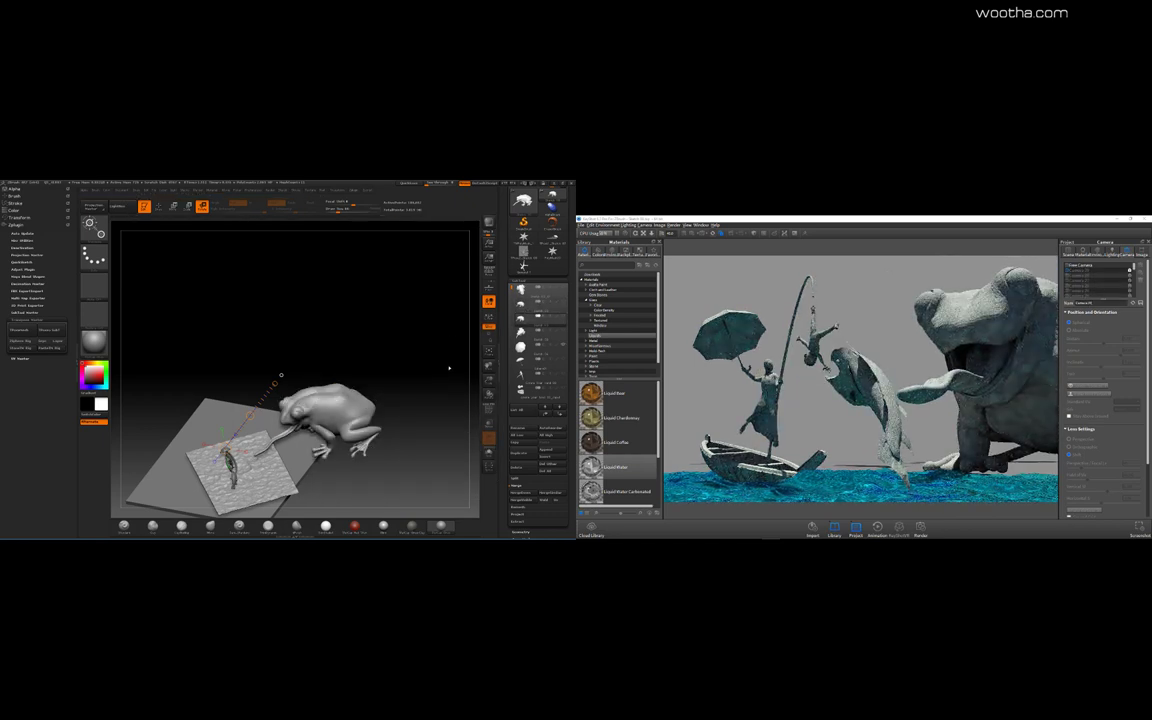
# - Mask the frog's body so only its tongue stays unmasked, using Solo mode to check the mask
pyautogui.moveTo(449, 369); pyautogui.dragTo(340, 446)
pyautogui.keyDown('ctrl'); pyautogui.moveTo(414, 403); pyautogui.dragTo(195, 375); pyautogui.keyUp('ctrl')
pyautogui.hotkey('ctrl', 'i')
pyautogui.moveTo(405, 300); pyautogui.dragTo(415, 345)
pyautogui.click(489, 453)
pyautogui.keyDown('alt'); pyautogui.moveTo(406, 424); pyautogui.dragTo(467, 403); pyautogui.keyUp('alt')
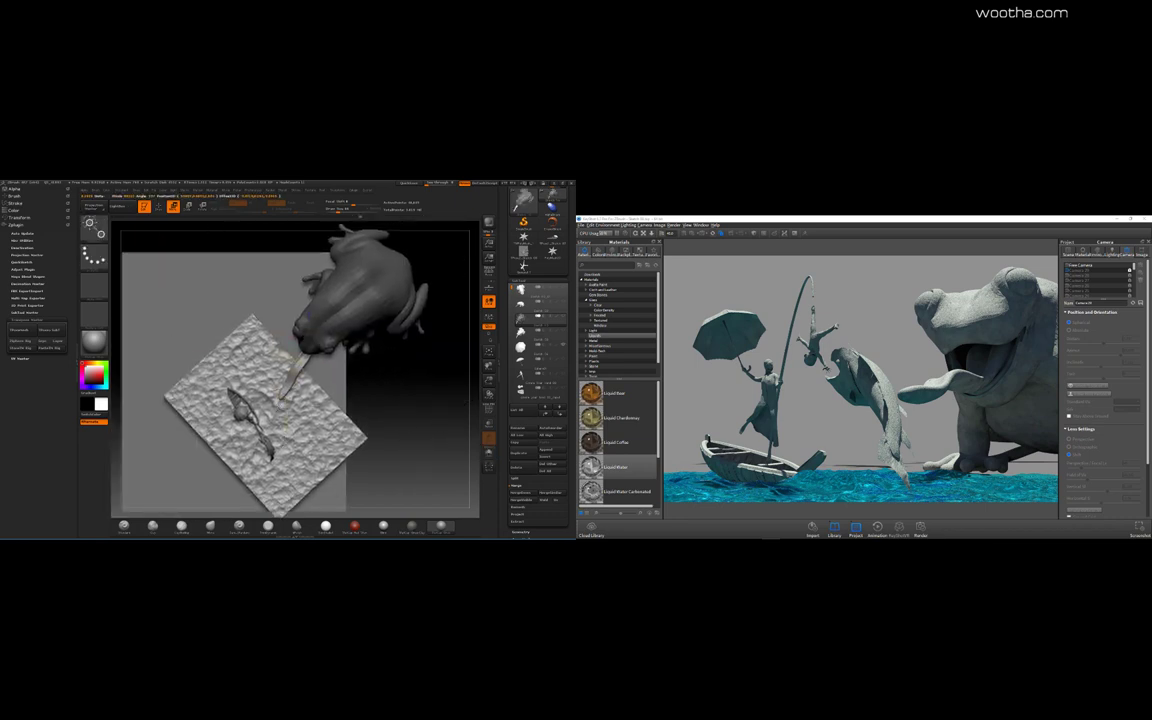
# - Stretch the frog's tongue out to the fish and refresh the KeyShot render
pyautogui.moveTo(282, 399); pyautogui.dragTo(275, 436)
pyautogui.click(489, 226)
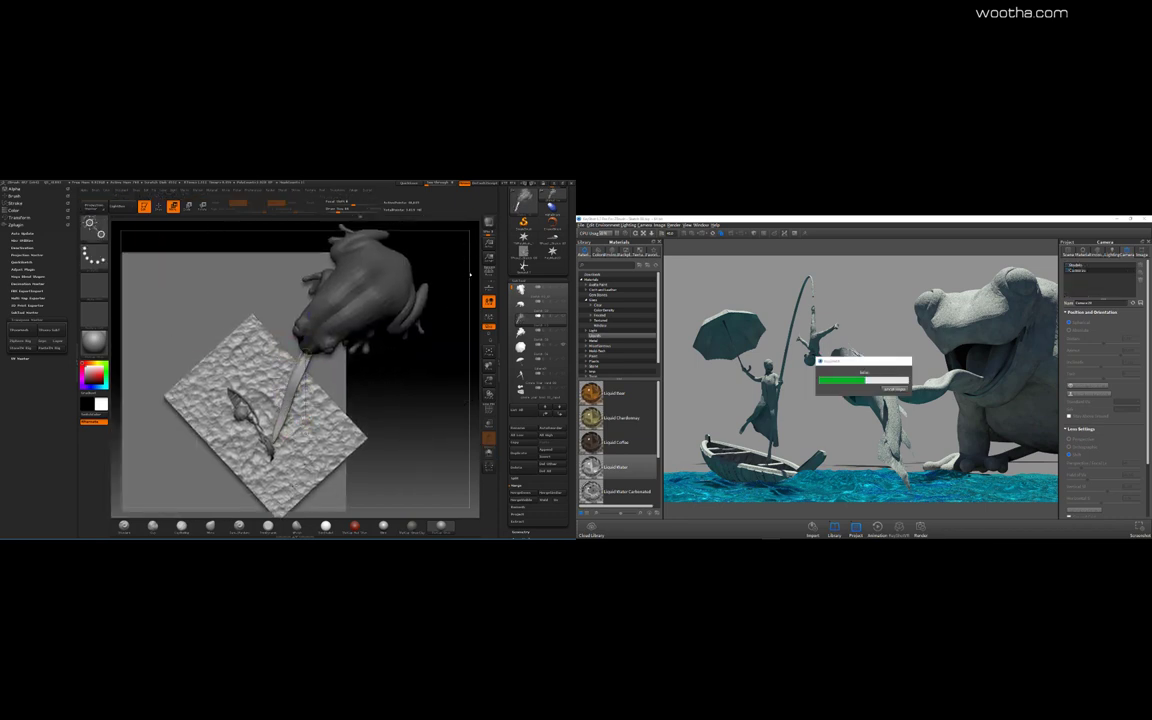
pyautogui.moveTo(420, 430); pyautogui.dragTo(405, 300)
pyautogui.keyDown('alt'); pyautogui.moveTo(300, 285); pyautogui.dragTo(306, 333); pyautogui.keyUp('alt')
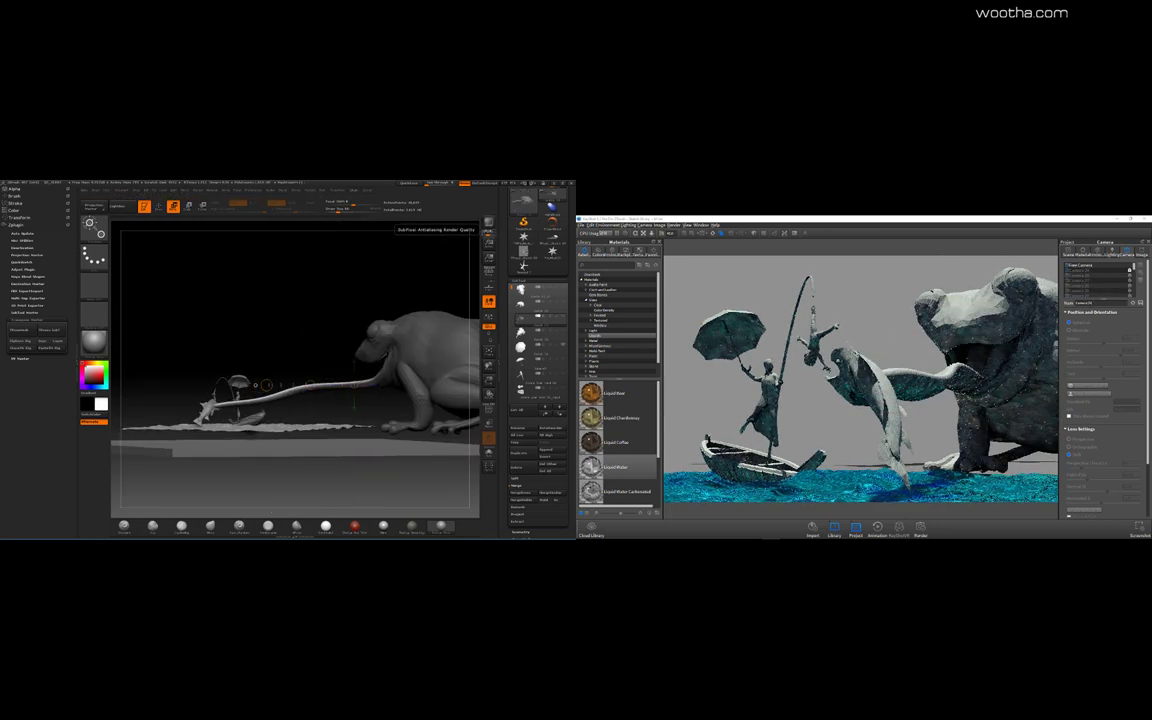
# - Bend the long tongue into a drooping curve with the Move brush, aligning it with the fish from above
pyautogui.moveTo(421, 260); pyautogui.dragTo(410, 258)
pyautogui.press('q')
pyautogui.press('space')
pyautogui.moveTo(284, 406)
pyautogui.mouseDown()
pyautogui.moveTo(298, 405)
pyautogui.moveTo(259, 413)
pyautogui.mouseUp()
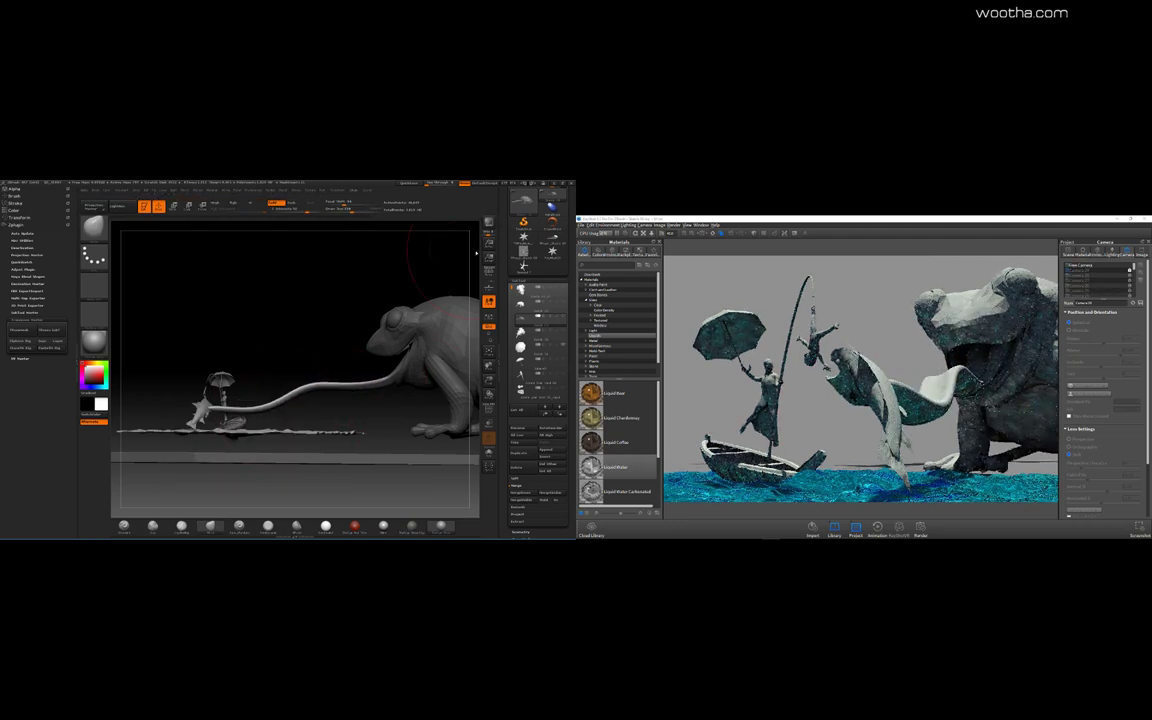
pyautogui.moveTo(236, 360); pyautogui.dragTo(243, 424)
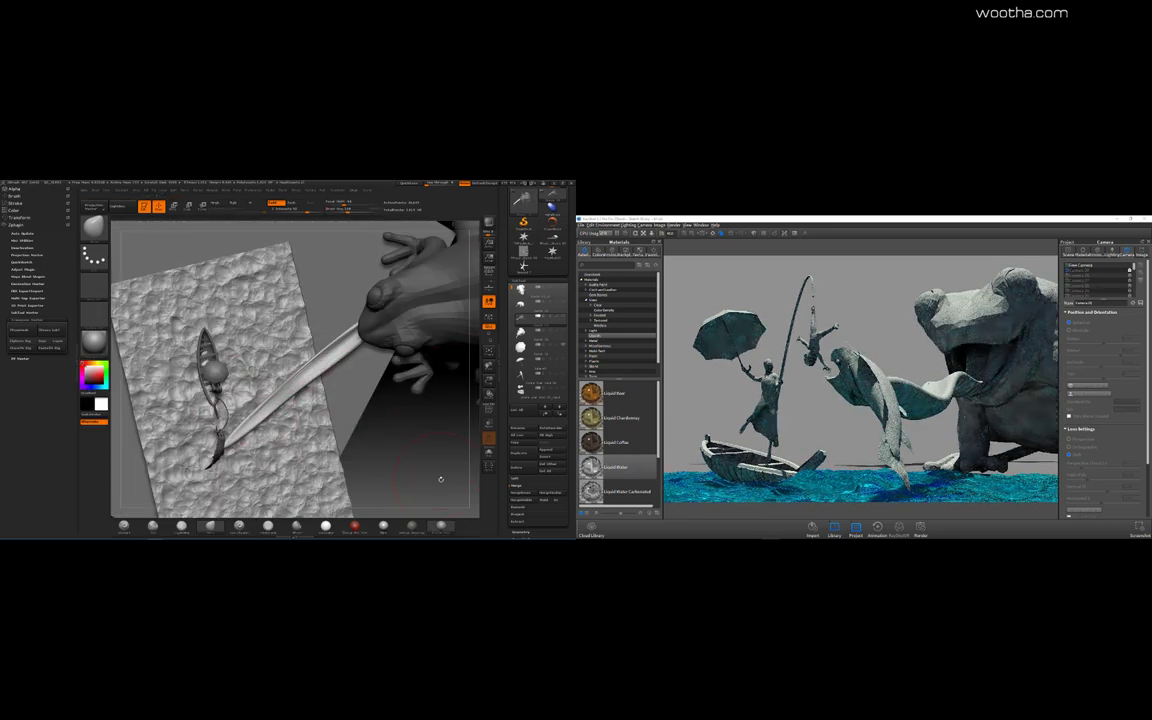
pyautogui.moveTo(424, 468); pyautogui.dragTo(341, 325)
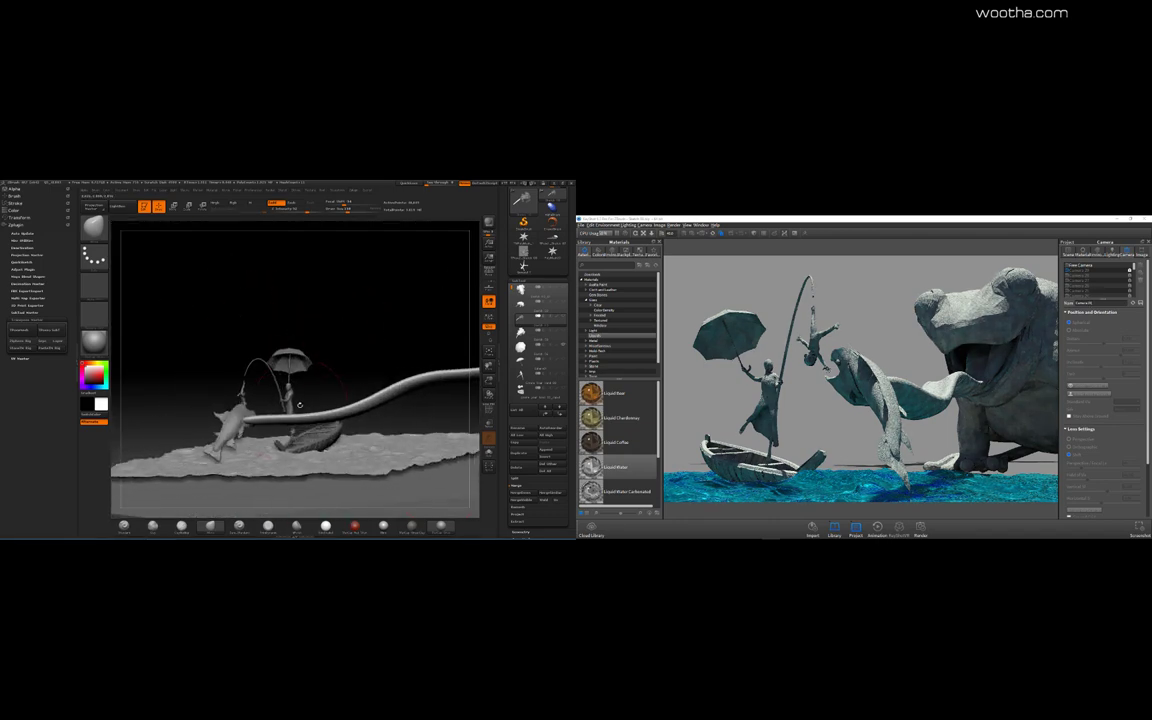
# - Adjust the Move brush size and refine the tongue's curve between the fish and the frog's mouth
pyautogui.press('space')
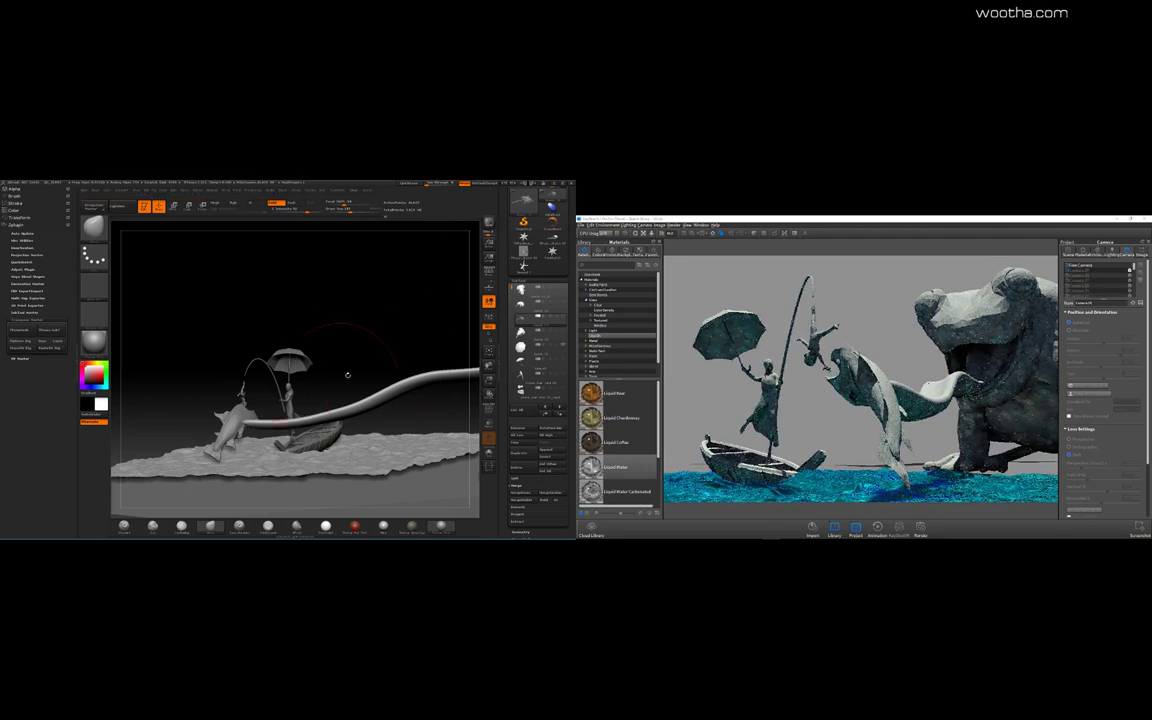
pyautogui.moveTo(347, 375)
pyautogui.mouseDown()
pyautogui.moveTo(432, 308)
pyautogui.moveTo(352, 316)
pyautogui.moveTo(325, 335)
pyautogui.mouseUp()
pyautogui.press('space')
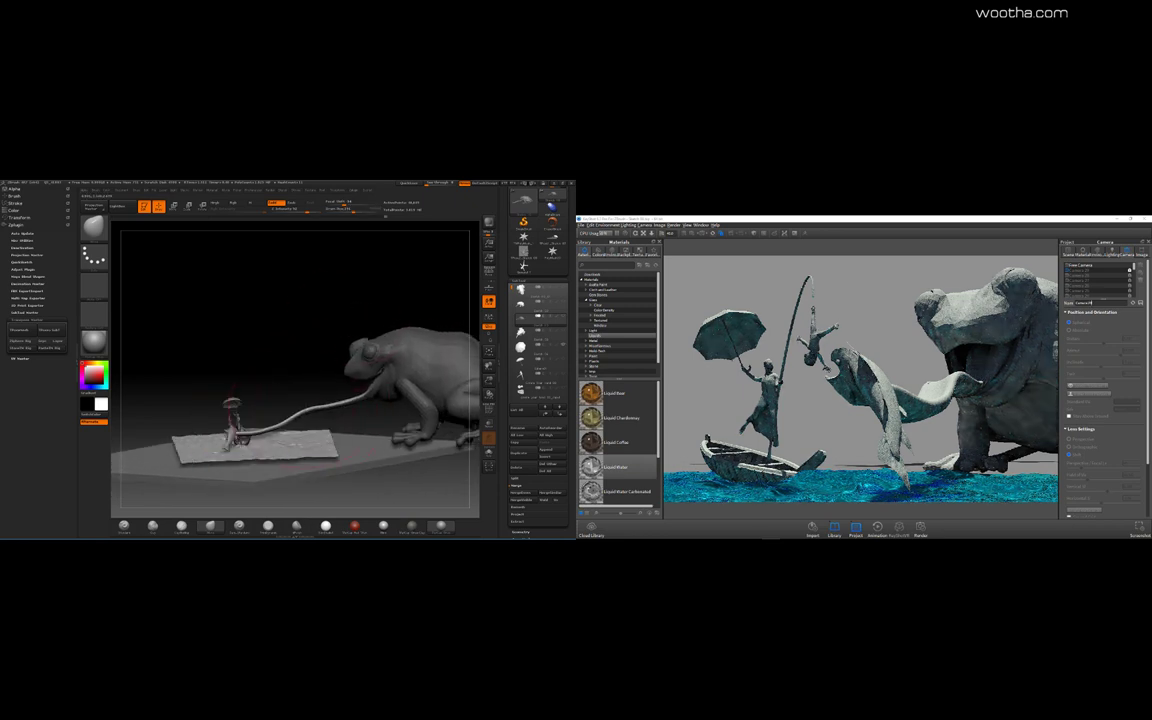
pyautogui.keyDown('alt'); pyautogui.click(358, 382); pyautogui.keyUp('alt')
pyautogui.keyDown('ctrl'); pyautogui.keyDown('shift'); pyautogui.click(358, 393); pyautogui.keyUp('shift'); pyautogui.keyUp('ctrl')
pyautogui.keyDown('ctrl'); pyautogui.keyDown('shift'); pyautogui.click(335, 380); pyautogui.keyUp('shift'); pyautogui.keyUp('ctrl')
pyautogui.press('space')
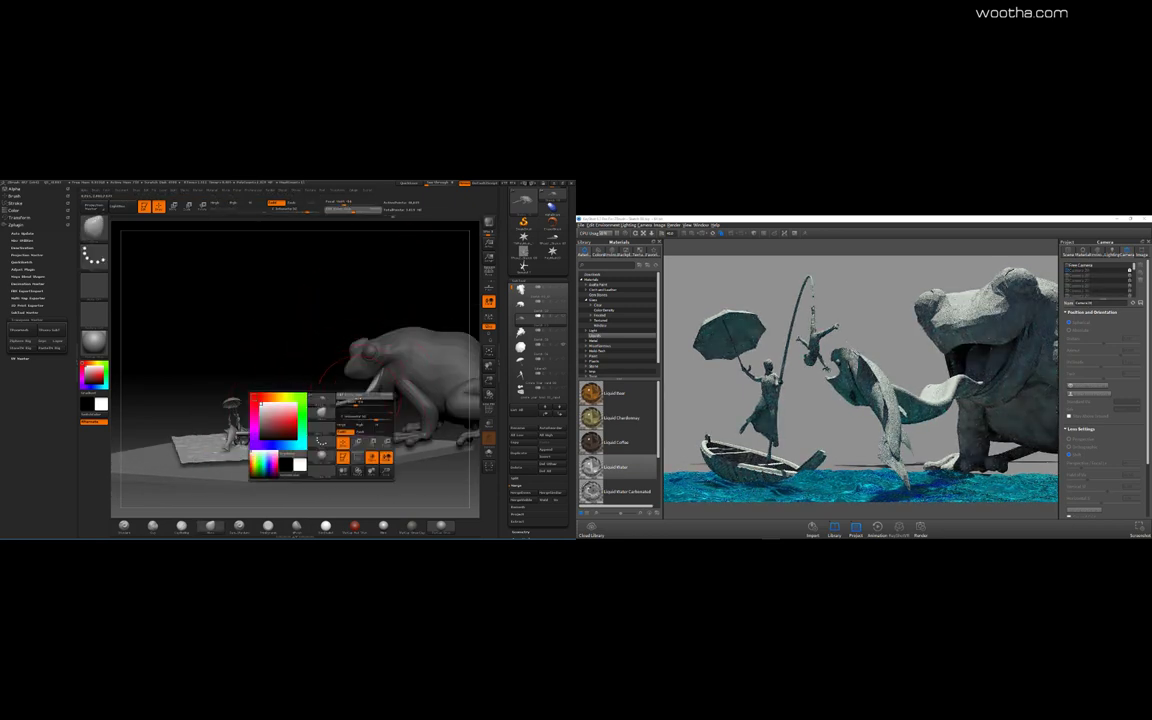
pyautogui.moveTo(371, 402); pyautogui.dragTo(356, 402)
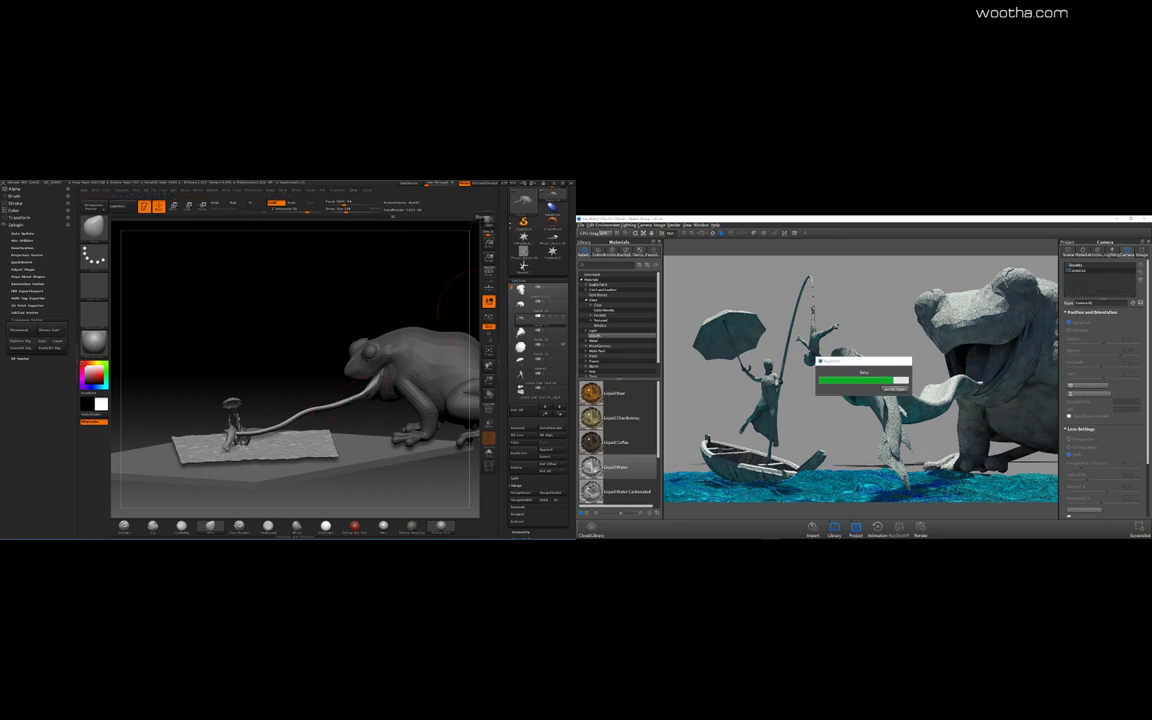
# - Split the unmasked tongue into its own subtool and try to reconstruct its lower subdivision levels
pyautogui.click(529, 507)
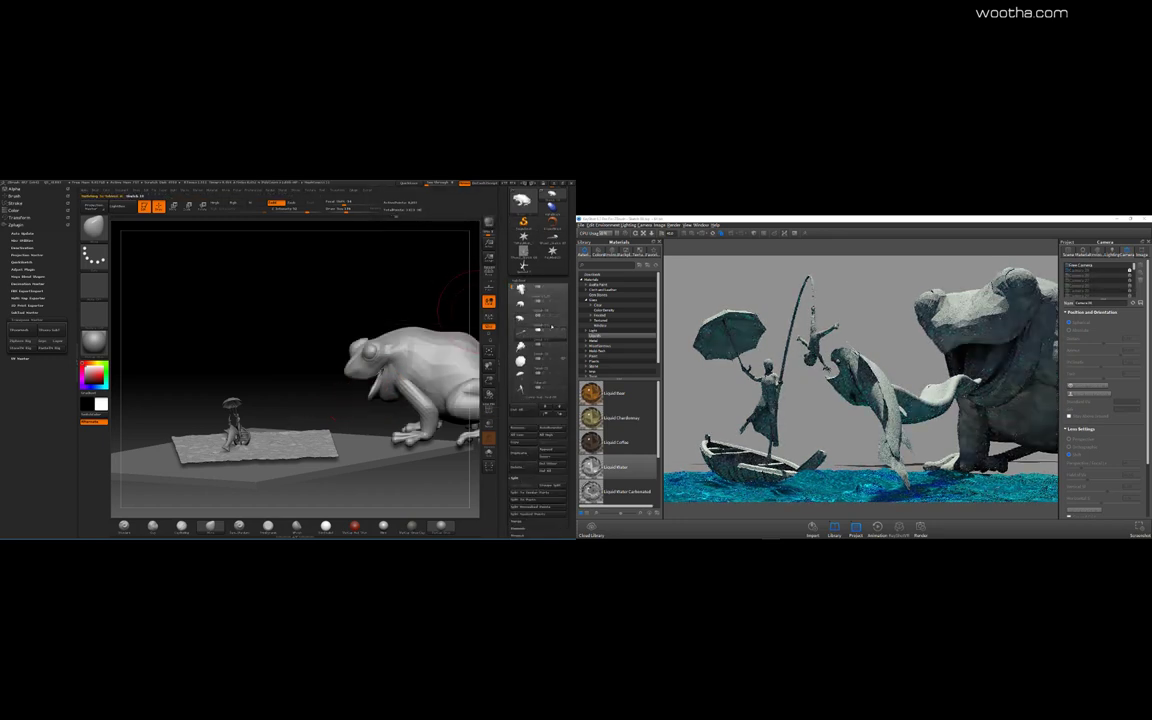
pyautogui.click(529, 331)
pyautogui.click(520, 281)
pyautogui.click(522, 288)
pyautogui.click(529, 325)
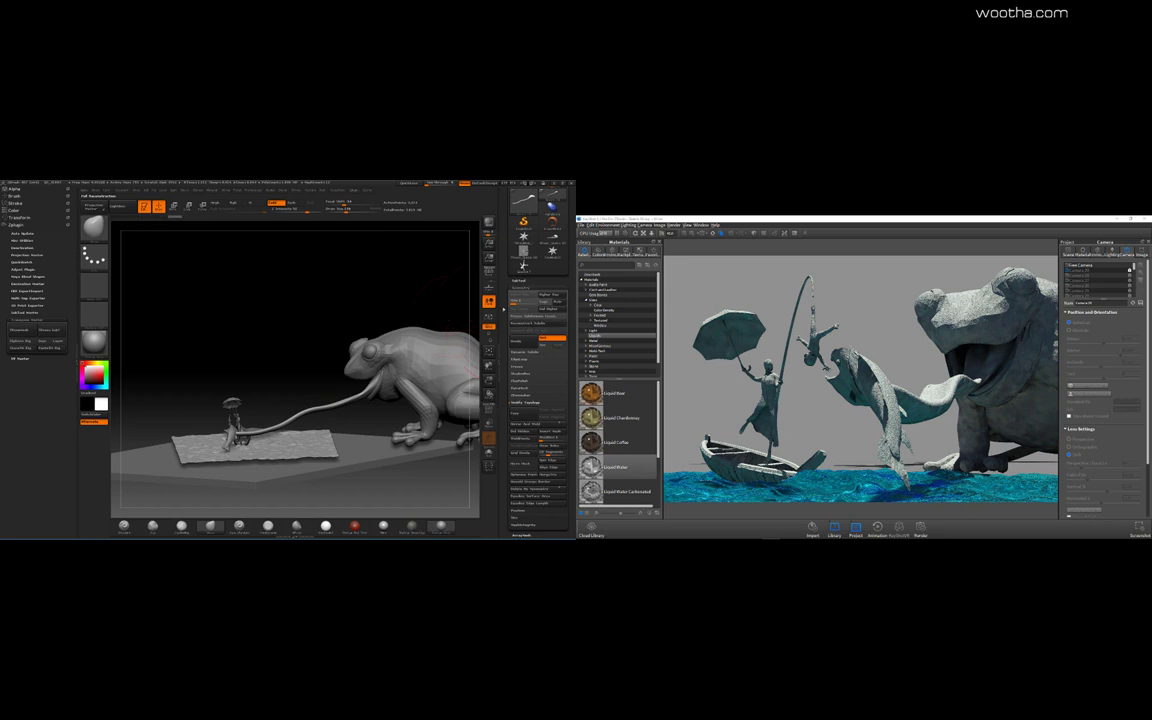
# - Adjust the Move brush to shape the separated tongue near the frog's mouth and refresh the KeyShot render
pyautogui.keyDown('alt'); pyautogui.moveTo(284, 302); pyautogui.dragTo(283, 339); pyautogui.keyUp('alt')
pyautogui.press('space')
pyautogui.moveTo(340, 401); pyautogui.dragTo(347, 401)
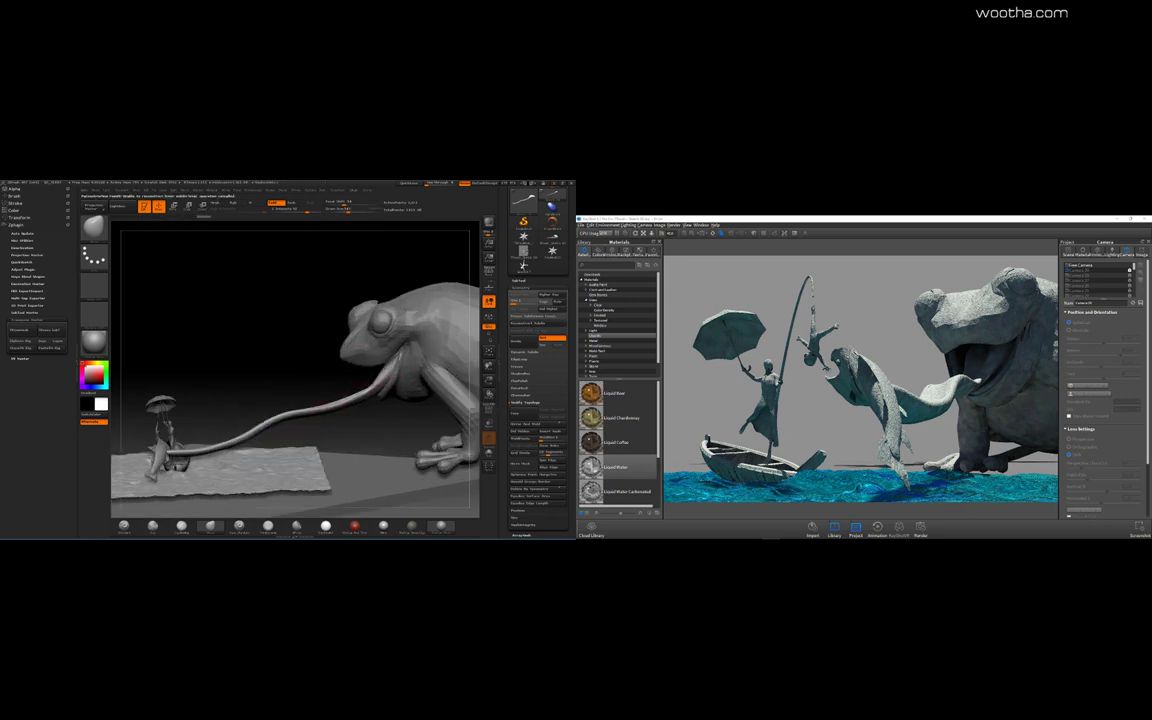
pyautogui.click(489, 224)
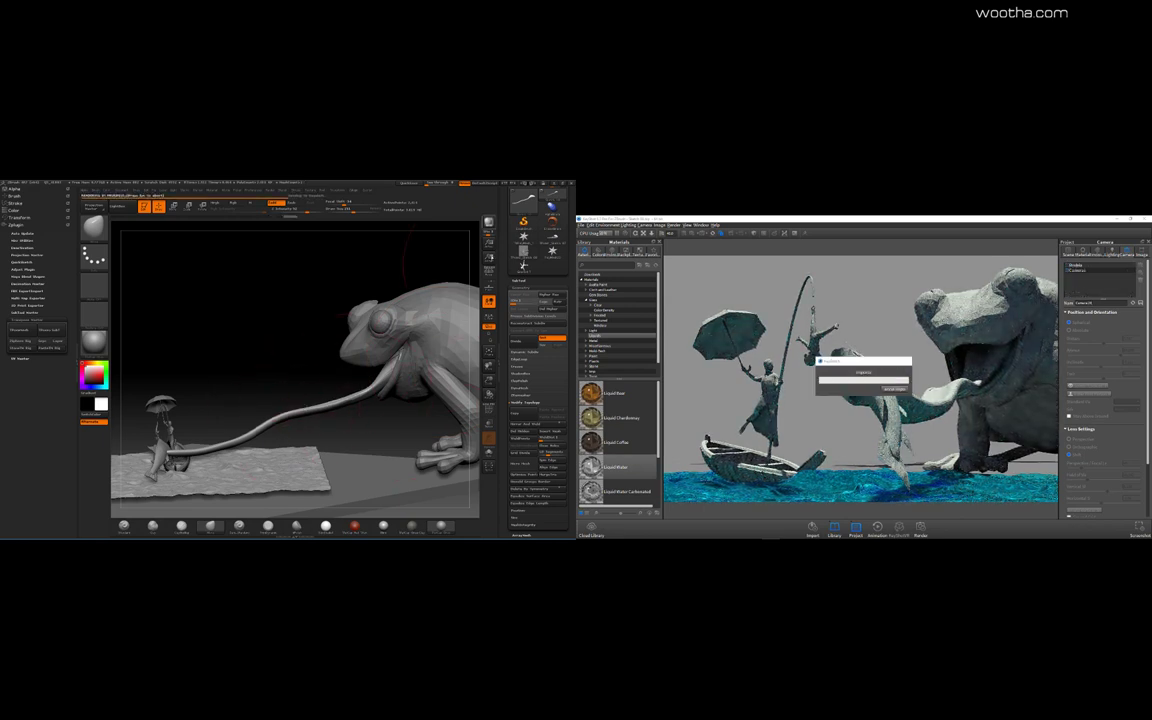
# - Mask the tongue and reshape its tip next to the fish with rotation, refreshing the KeyShot render
pyautogui.moveTo(232, 361)
pyautogui.keyDown('alt'); pyautogui.mouseDown()
pyautogui.moveTo(329, 306)
pyautogui.moveTo(283, 421)
pyautogui.mouseUp(); pyautogui.keyUp('alt')
pyautogui.keyDown('ctrl'); pyautogui.click(301, 368); pyautogui.keyUp('ctrl')
pyautogui.moveTo(301, 368); pyautogui.dragTo(328, 388)
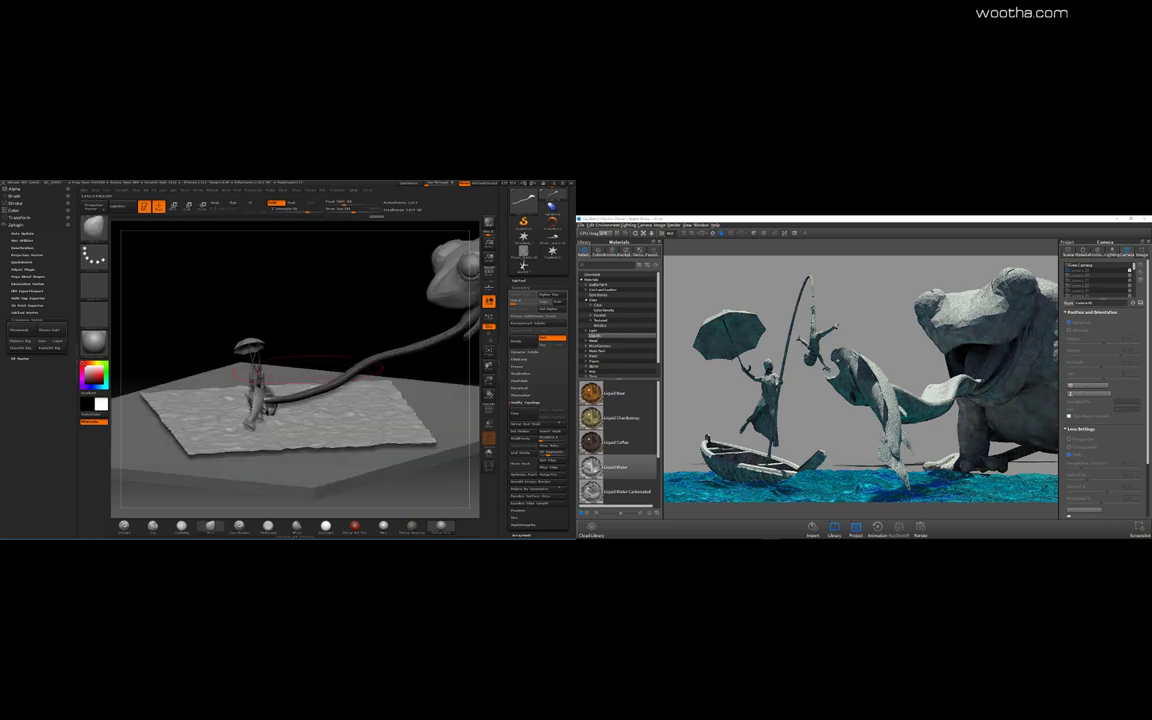
pyautogui.press('r')
pyautogui.keyDown('ctrl'); pyautogui.moveTo(360, 285); pyautogui.dragTo(390, 310); pyautogui.keyUp('ctrl')
pyautogui.moveTo(390, 285)
pyautogui.mouseDown()
pyautogui.moveTo(350, 370)
pyautogui.moveTo(400, 270)
pyautogui.moveTo(400, 350)
pyautogui.mouseUp()
pyautogui.click(488, 223)
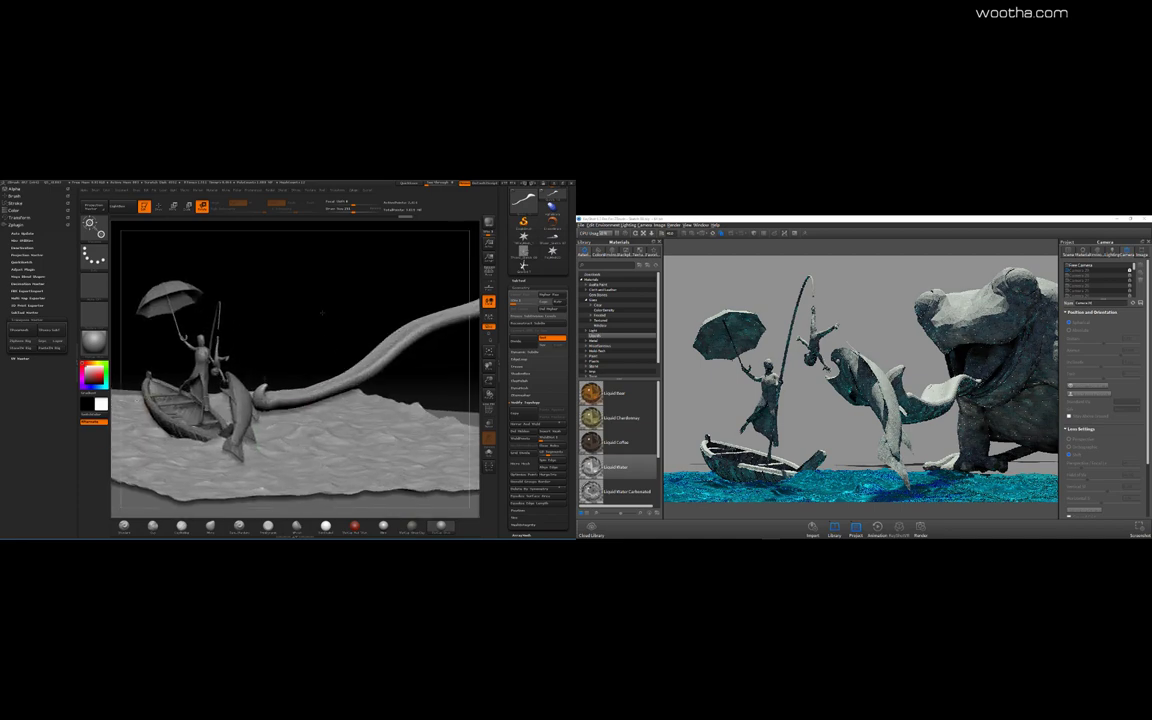
# - Isolate the tongue in Solo mode from above and mask part of its length
pyautogui.moveTo(360, 270)
pyautogui.mouseDown()
pyautogui.moveTo(330, 390)
pyautogui.moveTo(364, 508)
pyautogui.mouseUp()
pyautogui.press('q')
pyautogui.press('space')
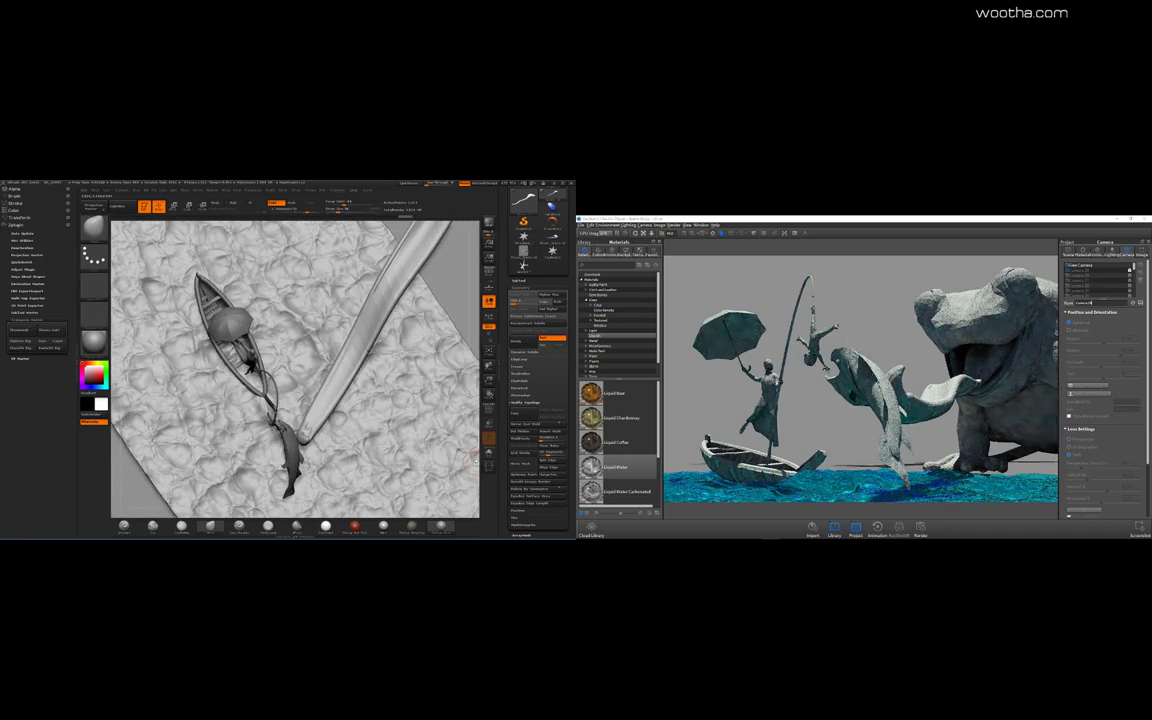
pyautogui.click(489, 453)
pyautogui.keyDown('alt'); pyautogui.moveTo(400, 400); pyautogui.dragTo(360, 350); pyautogui.keyUp('alt')
pyautogui.keyDown('ctrl'); pyautogui.moveTo(213, 346); pyautogui.dragTo(336, 480); pyautogui.keyUp('ctrl')
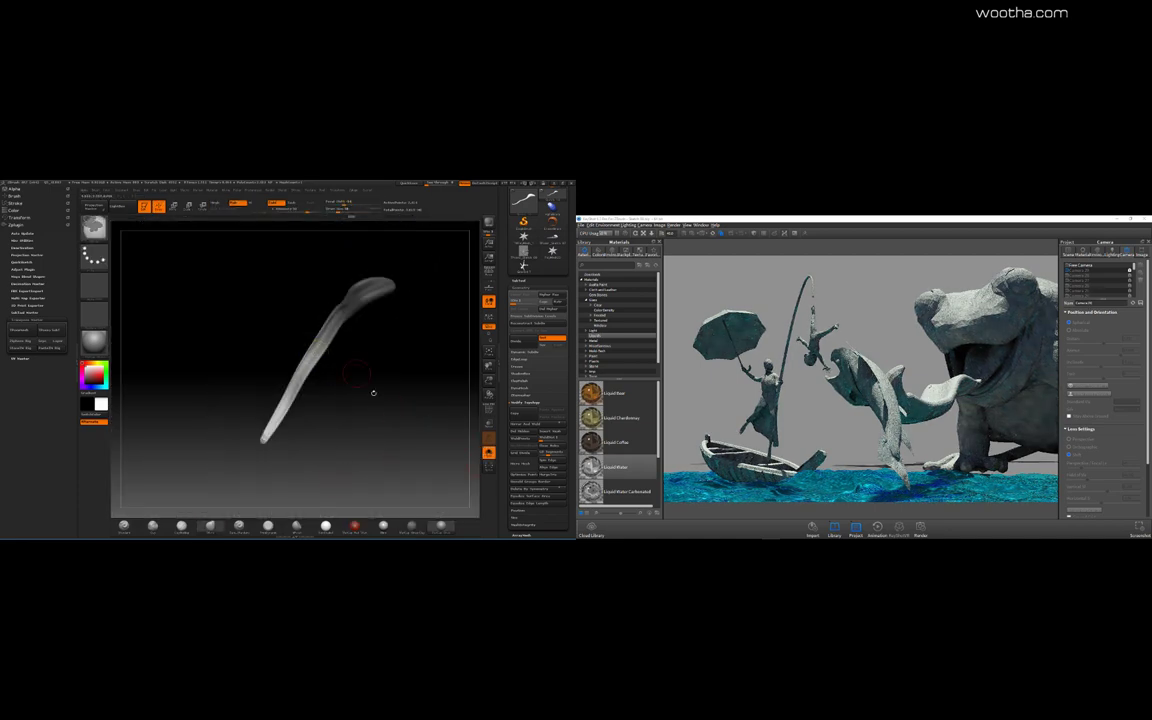
# - Isolate the tongue, mask everything but its tip and rotate the tip beside the fish
pyautogui.keyDown('ctrl'); pyautogui.keyDown('shift'); pyautogui.click(390, 430); pyautogui.keyUp('shift'); pyautogui.keyUp('ctrl')
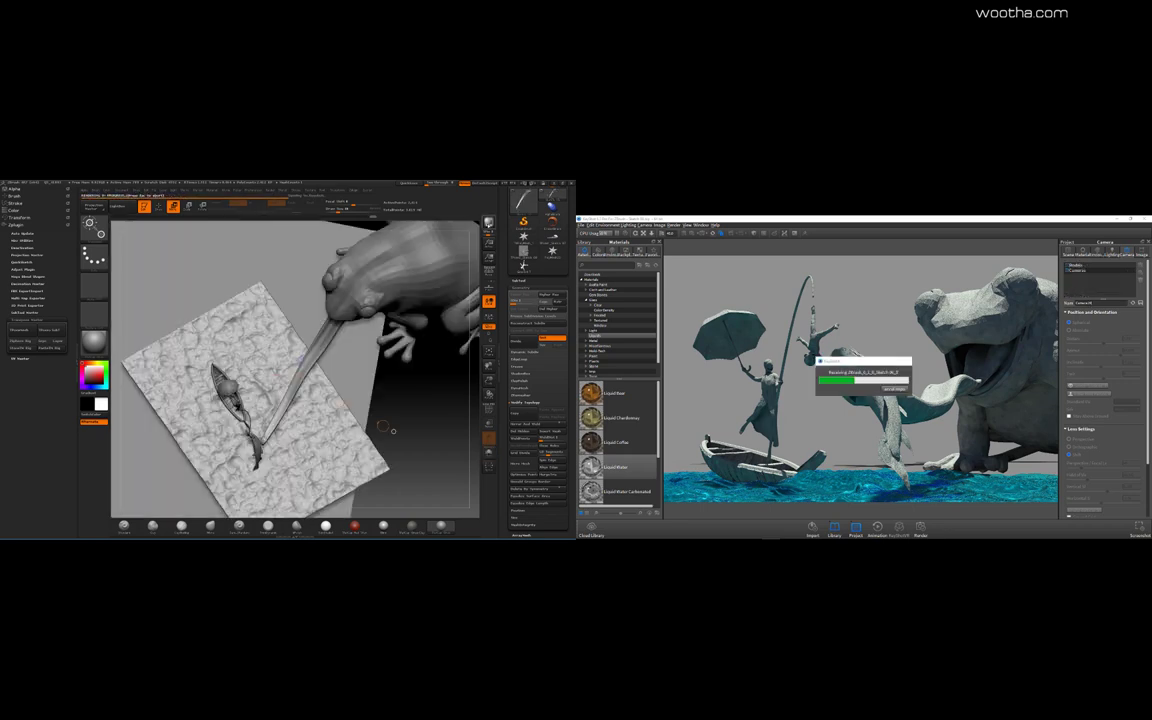
pyautogui.click(489, 453)
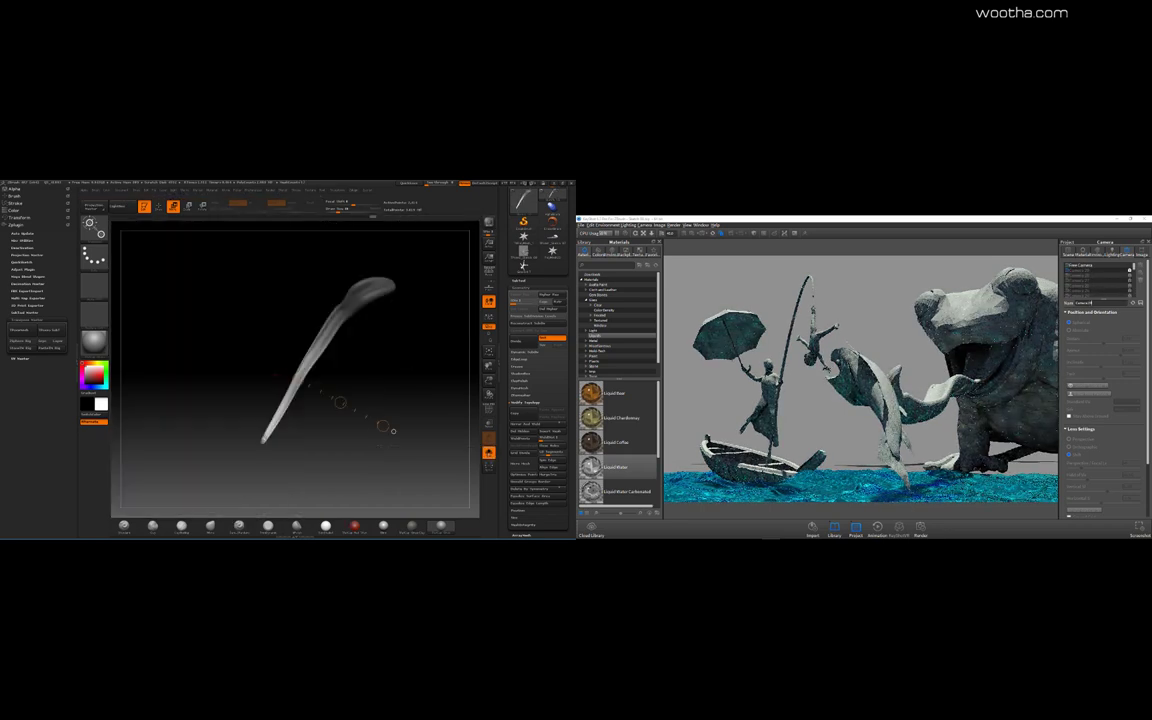
pyautogui.keyDown('alt'); pyautogui.moveTo(400, 400); pyautogui.dragTo(400, 440); pyautogui.keyUp('alt')
pyautogui.keyDown('alt'); pyautogui.moveTo(306, 454); pyautogui.dragTo(306, 418); pyautogui.keyUp('alt')
pyautogui.keyDown('ctrl'); pyautogui.moveTo(177, 324); pyautogui.dragTo(283, 453); pyautogui.keyUp('ctrl')
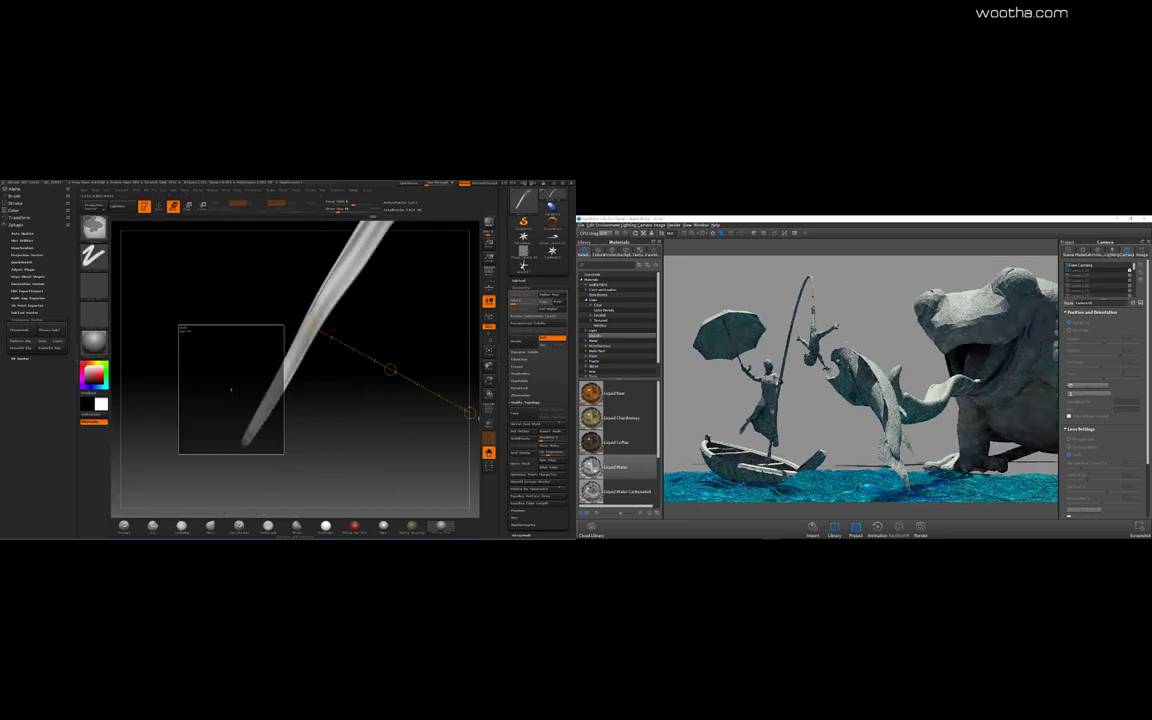
pyautogui.keyDown('ctrl'); pyautogui.click(283, 453); pyautogui.keyUp('ctrl')
pyautogui.moveTo(285, 375); pyautogui.dragTo(352, 402)
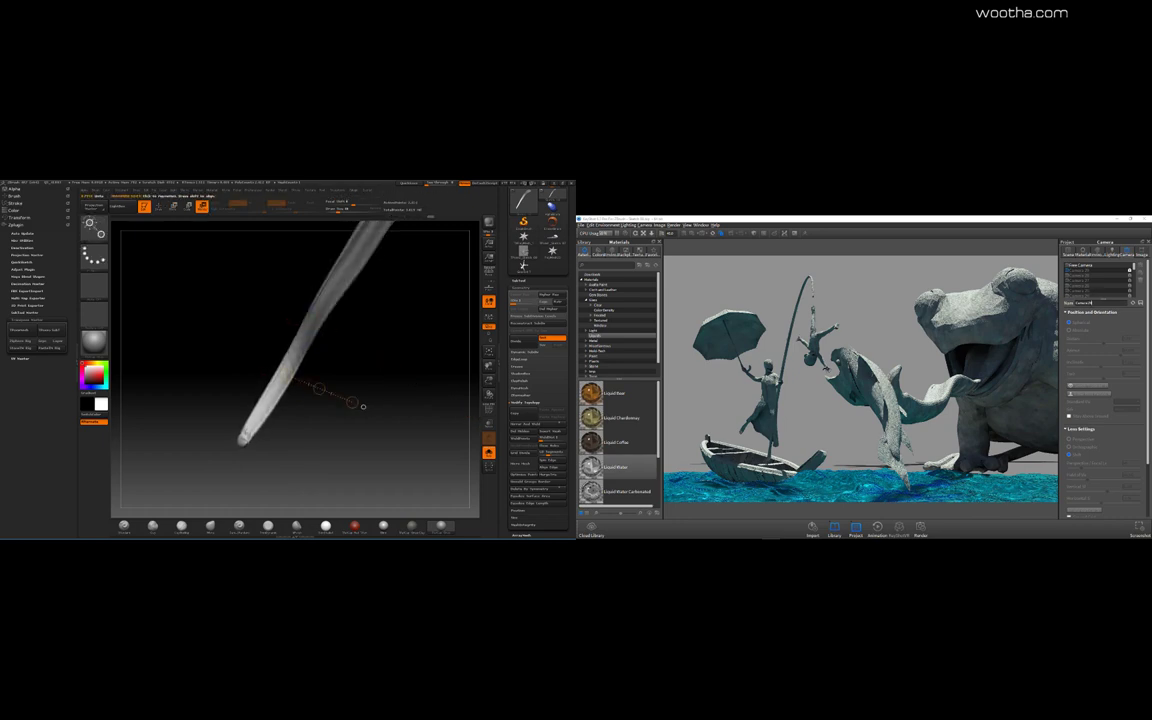
pyautogui.keyDown('ctrl'); pyautogui.keyDown('shift'); pyautogui.click(363, 406); pyautogui.keyUp('shift'); pyautogui.keyUp('ctrl')
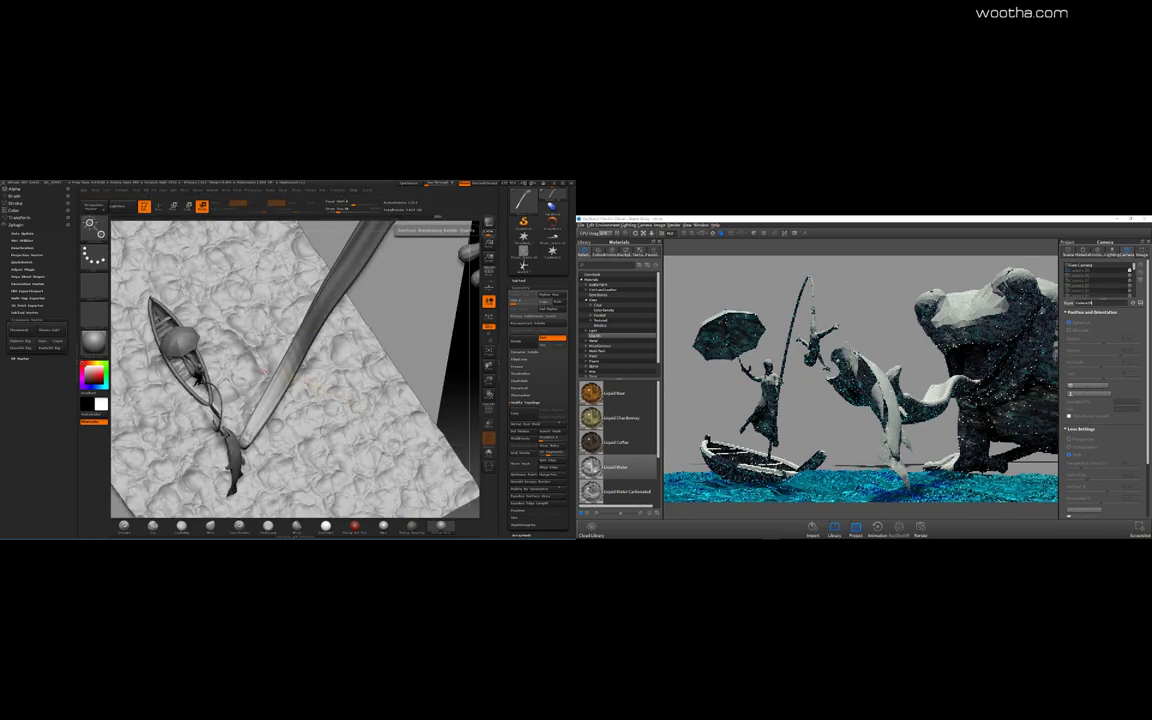
# - Sculpt and smooth the end of the isolated tongue, raise its subdivision level and show the whole scene again
pyautogui.click(489, 453)
pyautogui.moveTo(421, 400)
pyautogui.keyDown('alt'); pyautogui.mouseDown()
pyautogui.moveTo(421, 432)
pyautogui.moveTo(350, 423)
pyautogui.mouseUp(); pyautogui.keyUp('alt')
pyautogui.press('q')
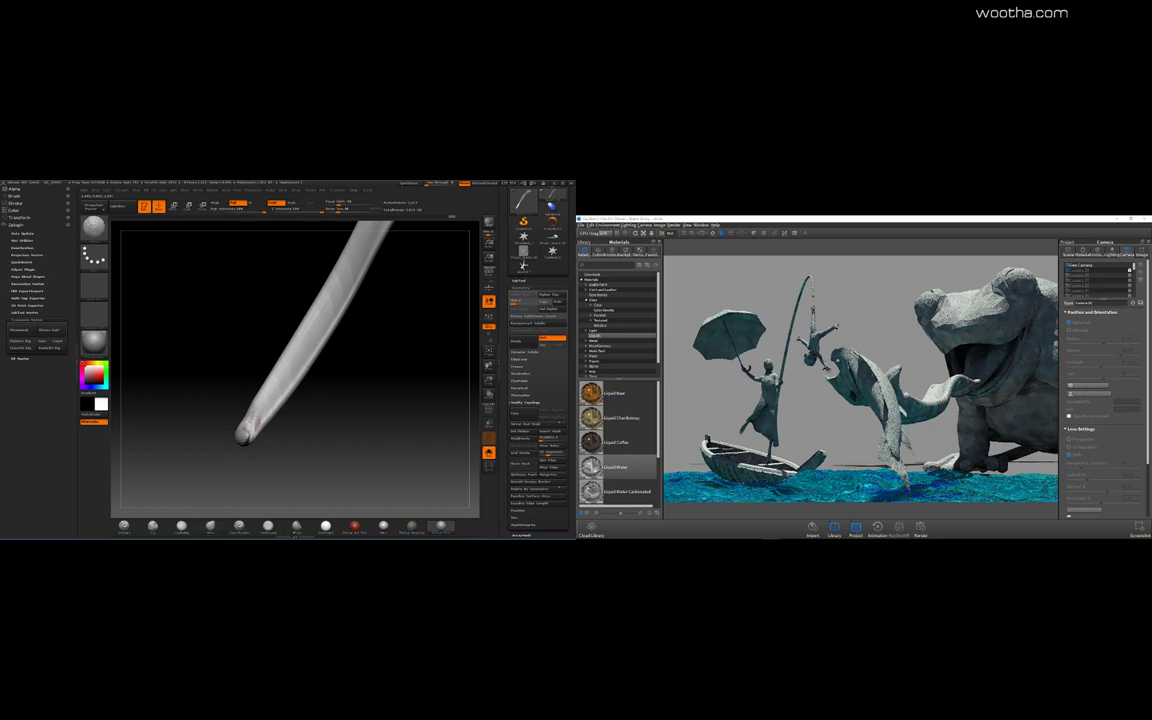
pyautogui.moveTo(205, 438); pyautogui.dragTo(235, 436)
pyautogui.moveTo(252, 428)
pyautogui.keyDown('shift'); pyautogui.mouseDown()
pyautogui.moveTo(257, 440)
pyautogui.moveTo(228, 434)
pyautogui.mouseUp(); pyautogui.keyUp('shift')
pyautogui.moveTo(375, 400)
pyautogui.mouseDown()
pyautogui.moveTo(404, 386)
pyautogui.moveTo(324, 363)
pyautogui.moveTo(375, 379)
pyautogui.mouseUp()
pyautogui.press('d')
pyautogui.click(489, 453)
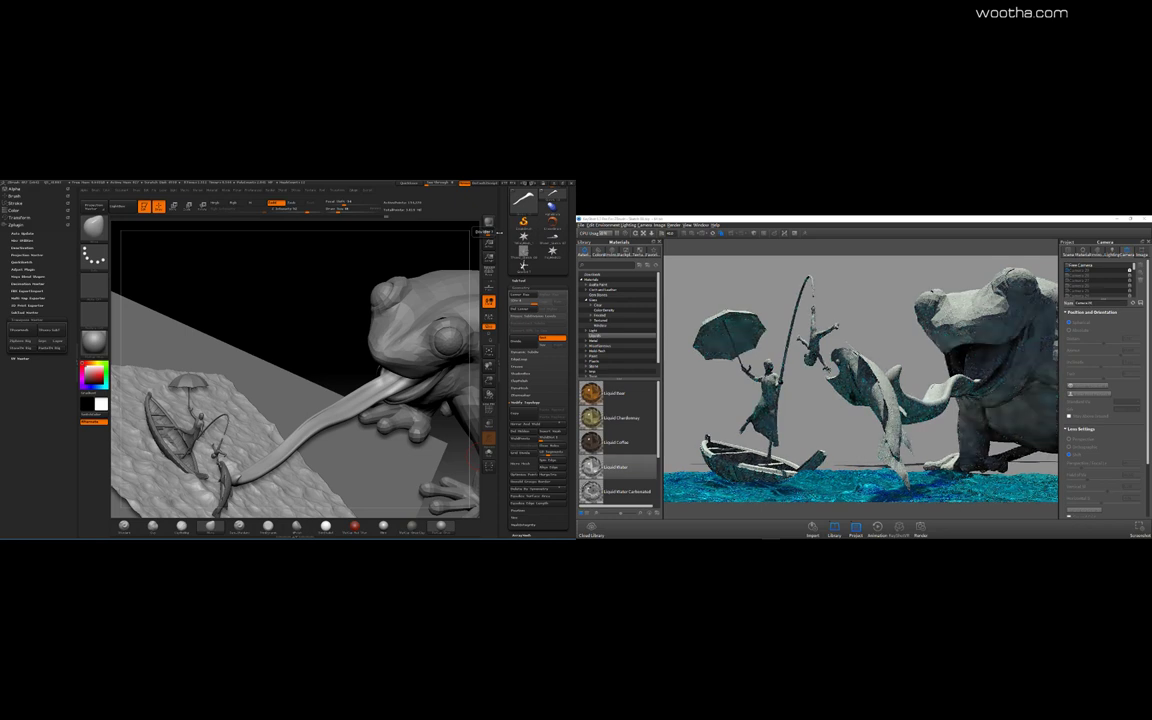
# - Select the frog, turn the tongue subtool's visibility back on and refresh the KeyShot render
pyautogui.keyDown('alt'); pyautogui.click(401, 328); pyautogui.keyUp('alt')
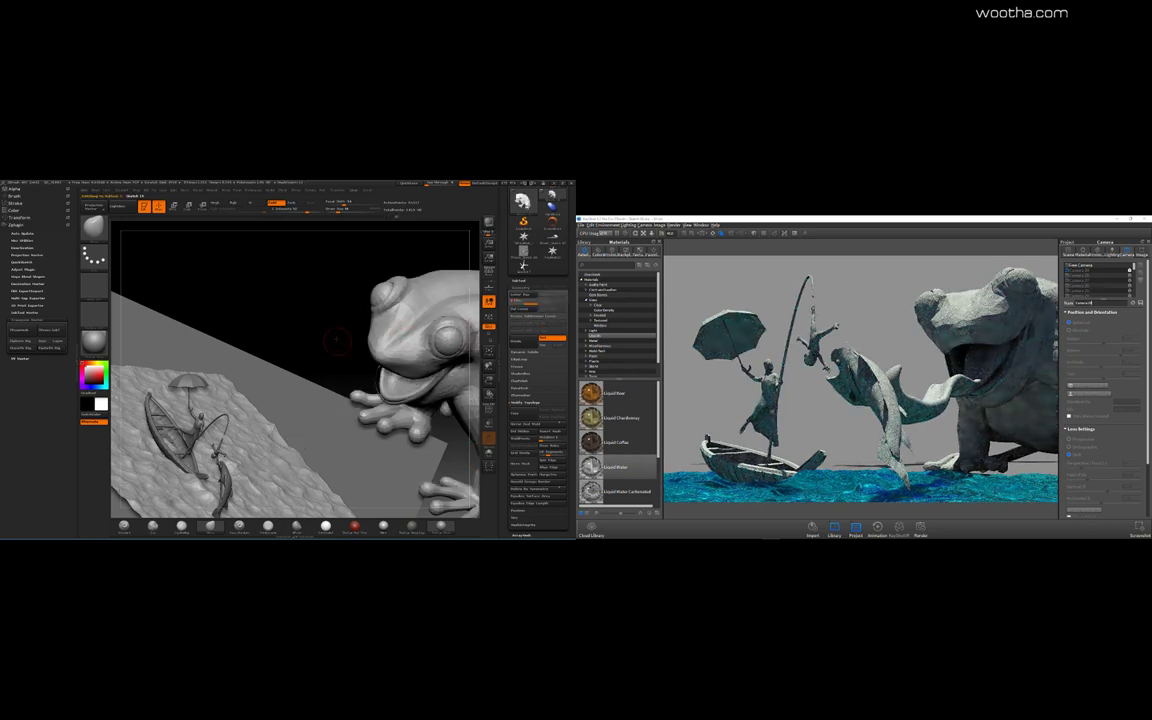
pyautogui.keyDown('shift'); pyautogui.moveTo(337, 337); pyautogui.dragTo(373, 275); pyautogui.keyUp('shift')
pyautogui.press('f')
pyautogui.click(489, 223)
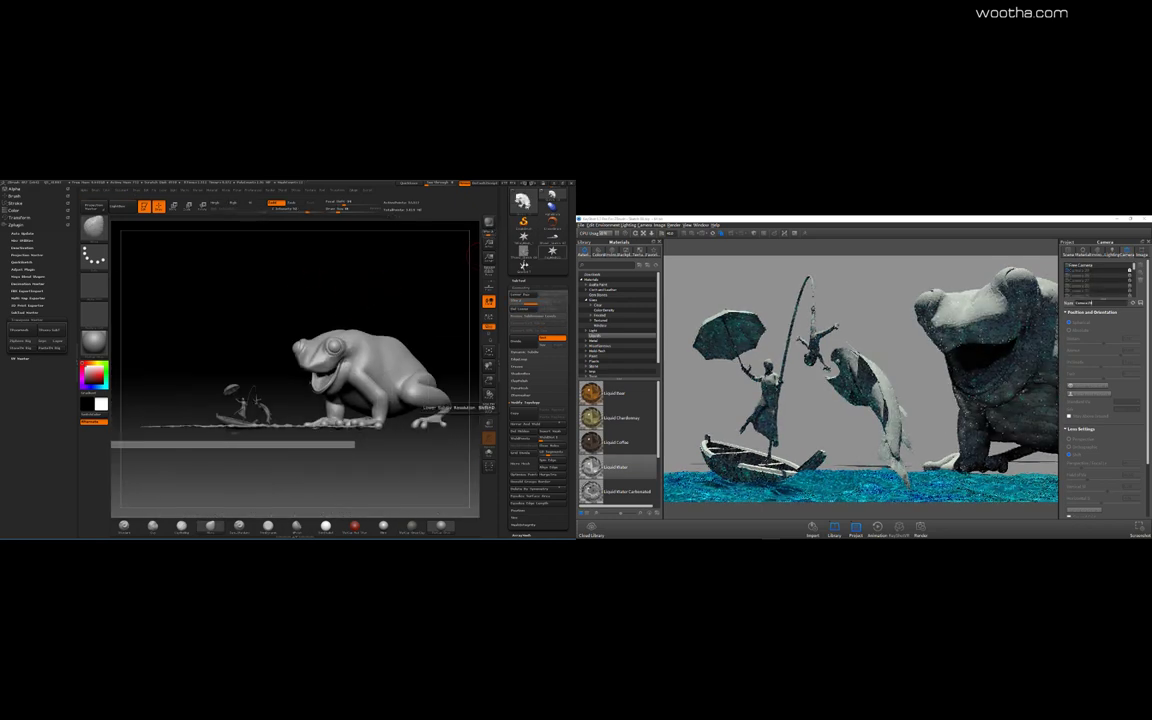
pyautogui.click(518, 281)
pyautogui.click(563, 295)
pyautogui.click(489, 223)
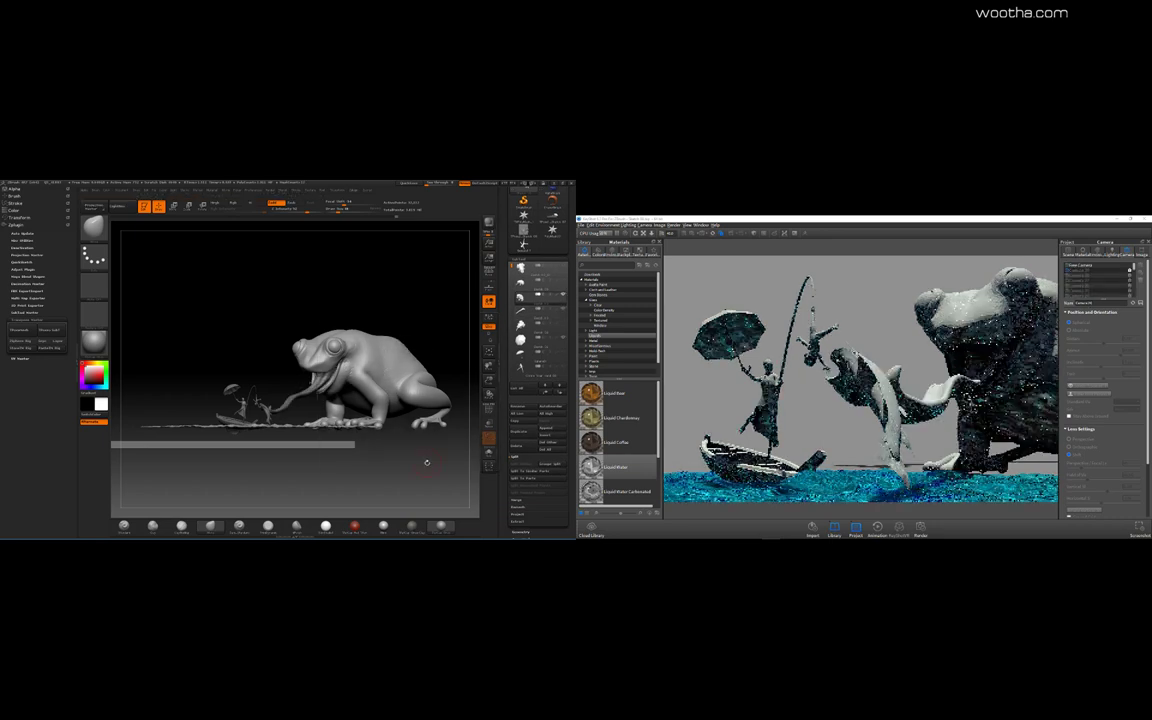
pyautogui.moveTo(396, 468); pyautogui.dragTo(410, 379)
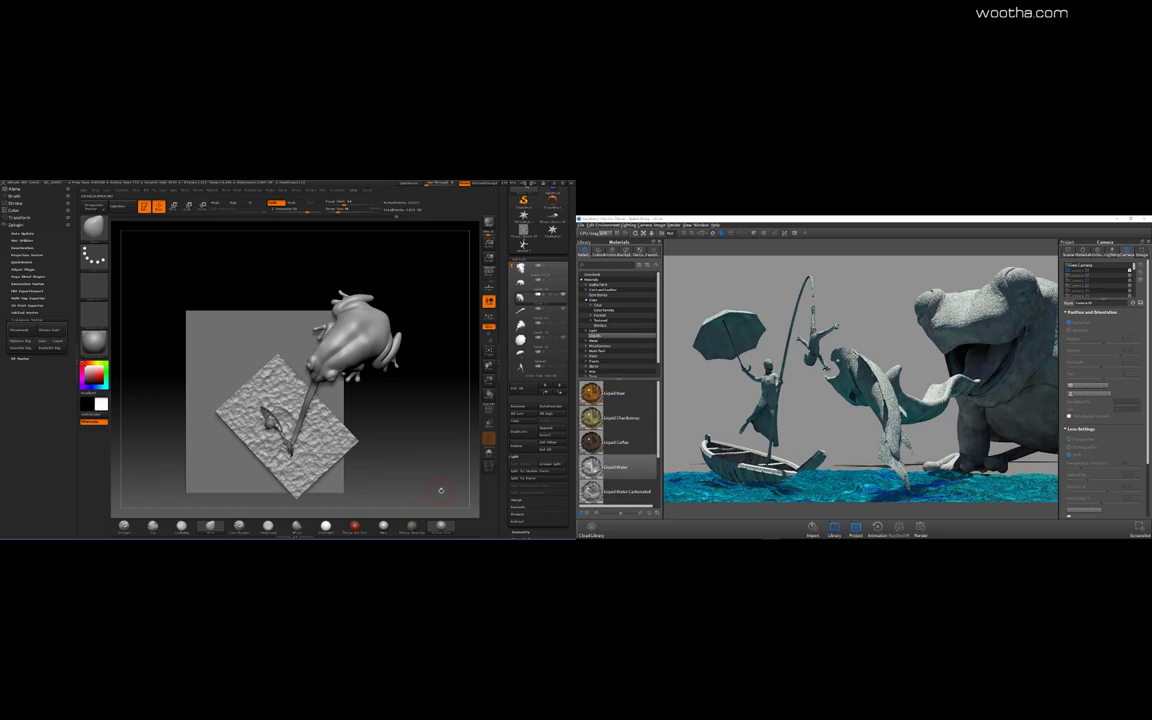